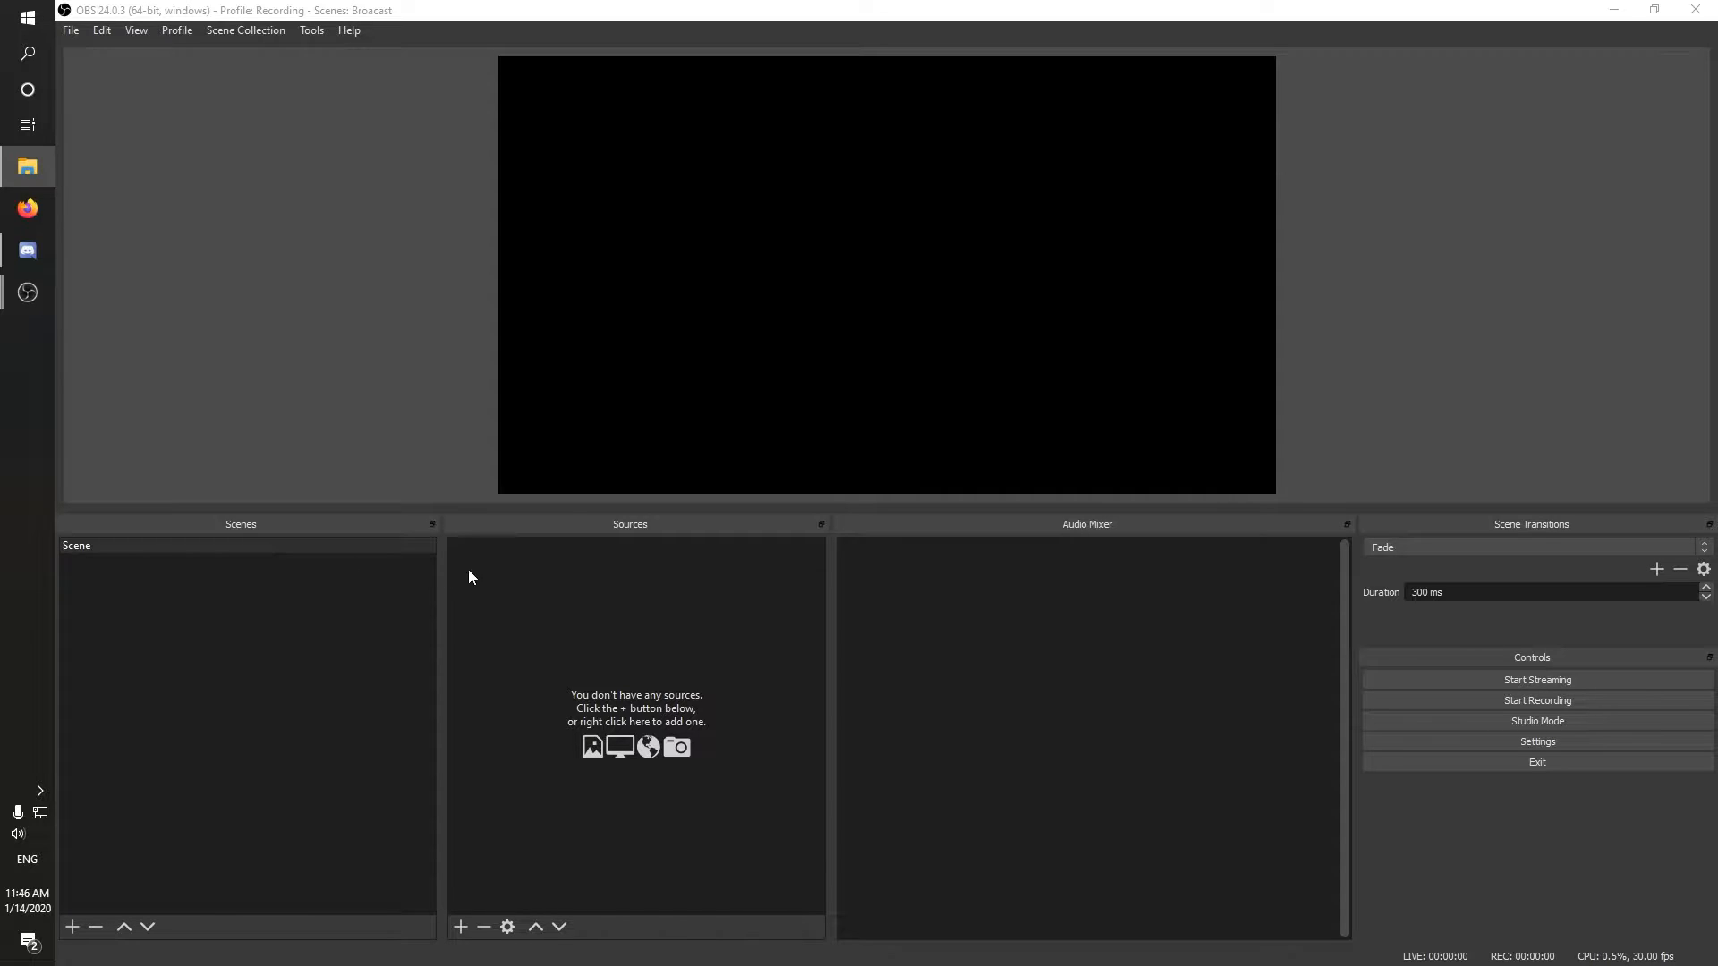
# Step: Add a new Browser source named PnB to the scene
pyautogui.rightClick(572, 589)
pyautogui.moveTo(649, 597)
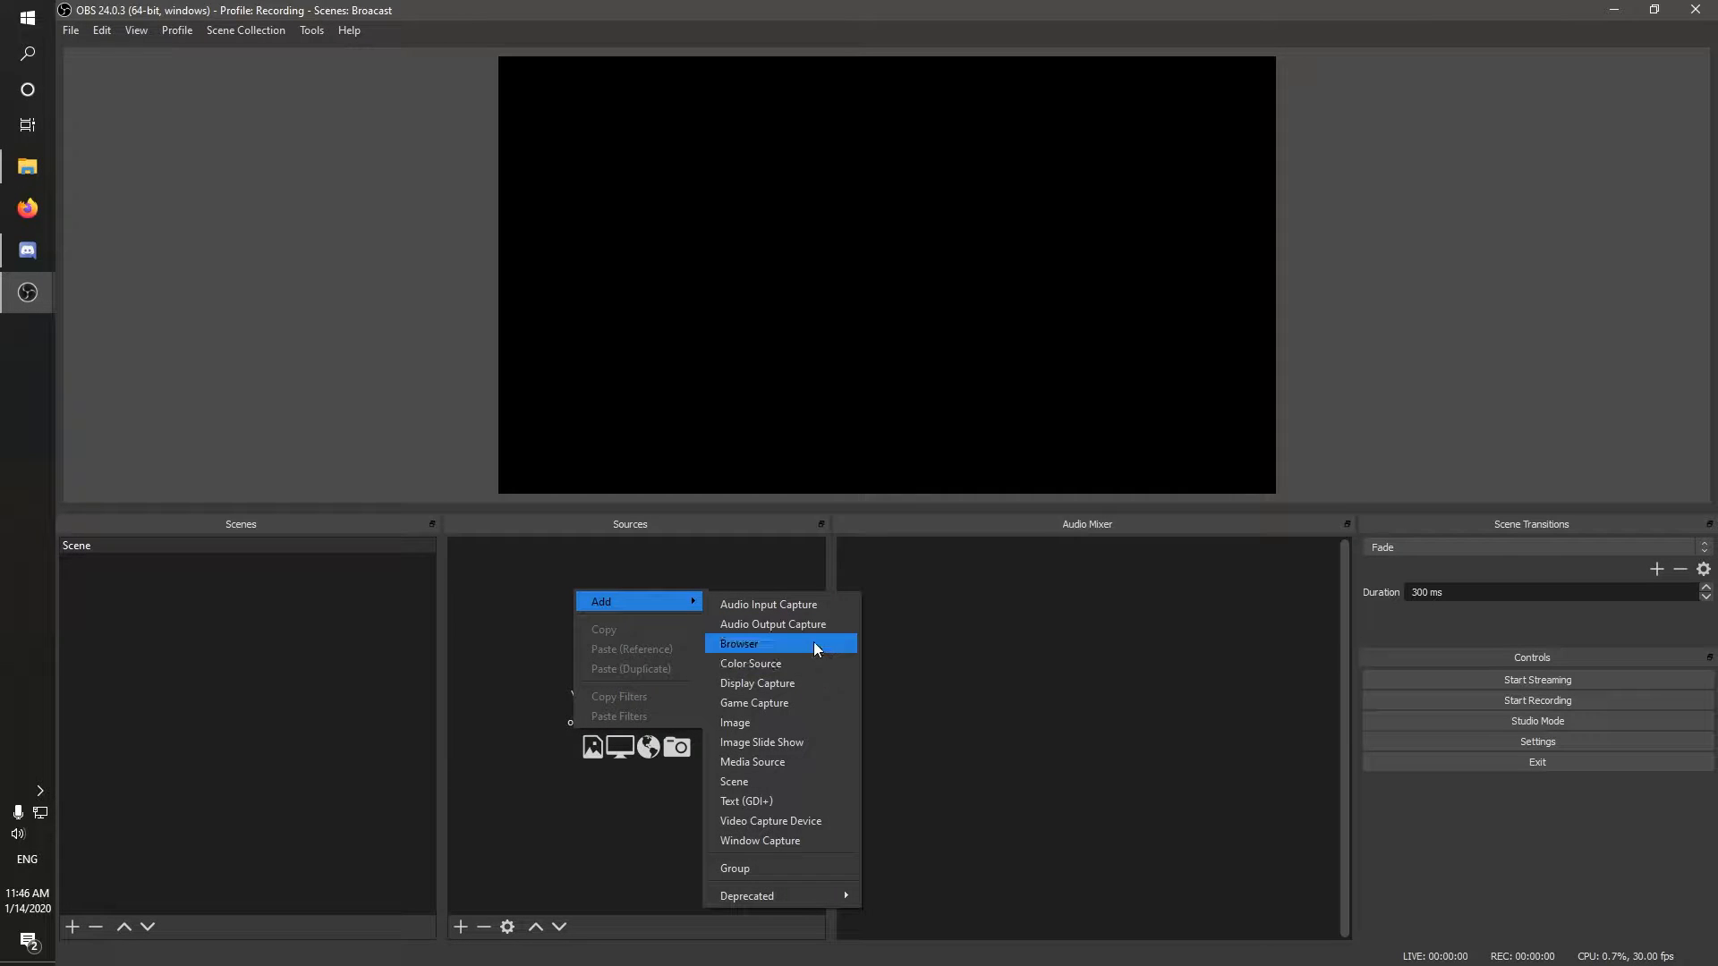
pyautogui.click(814, 642)
pyautogui.write('PnB')
pyautogui.press('Return')
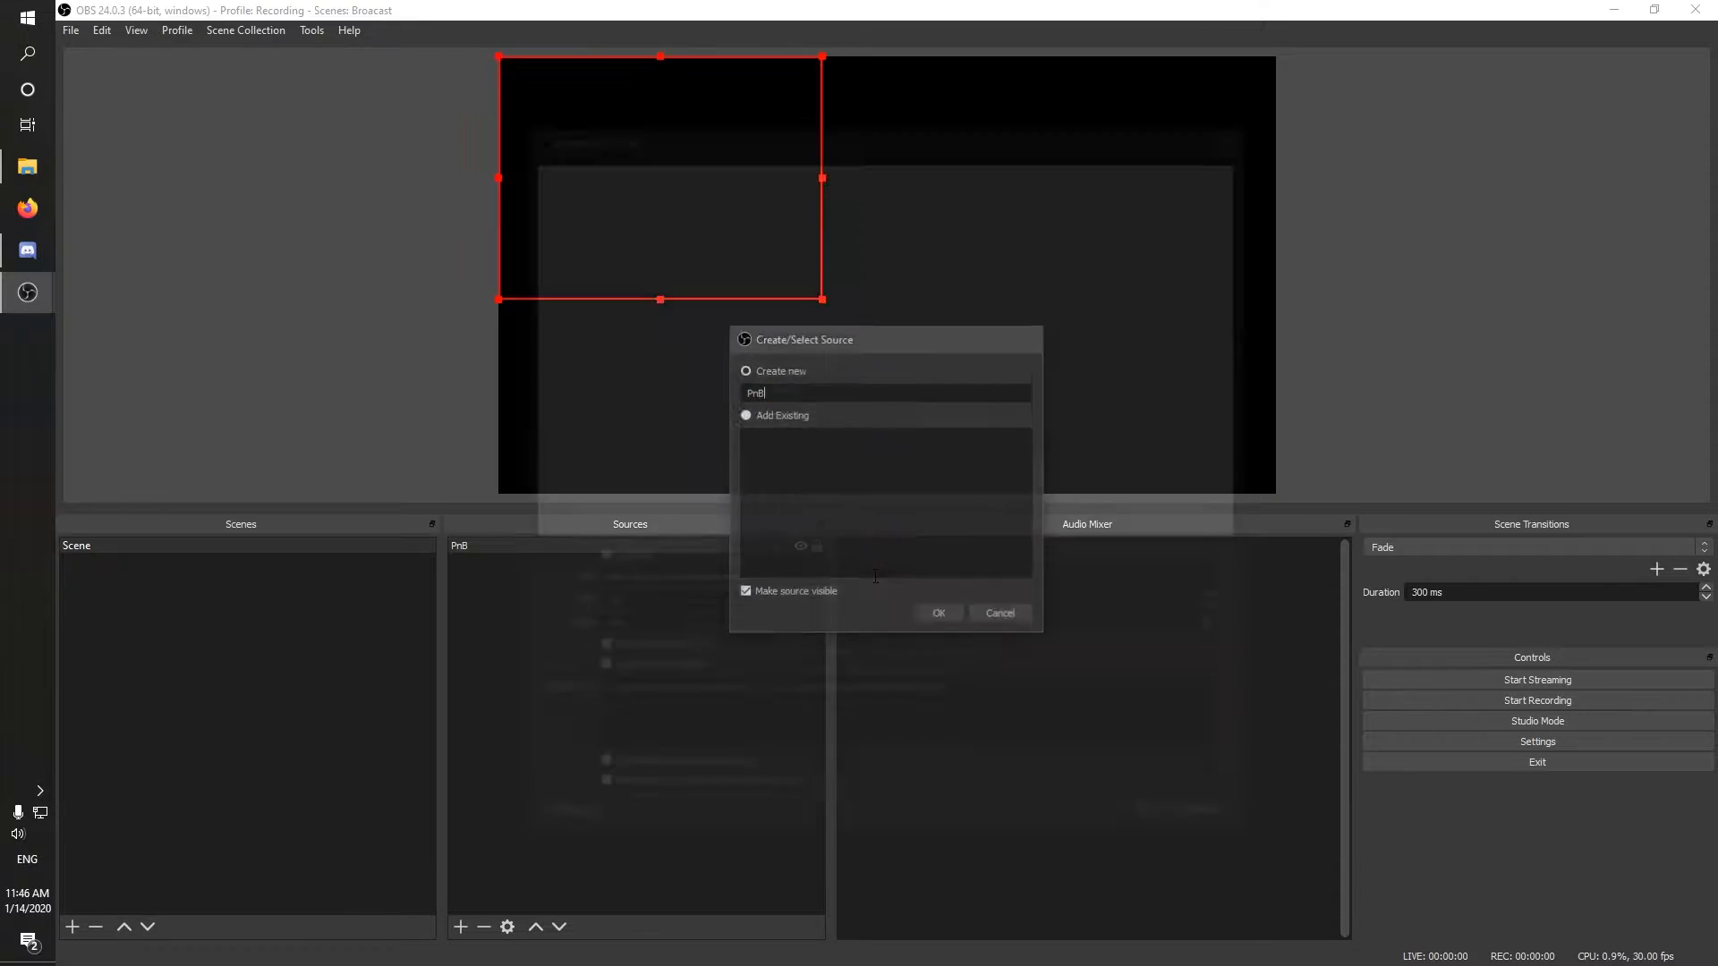
pyautogui.tripleClick(688, 582)
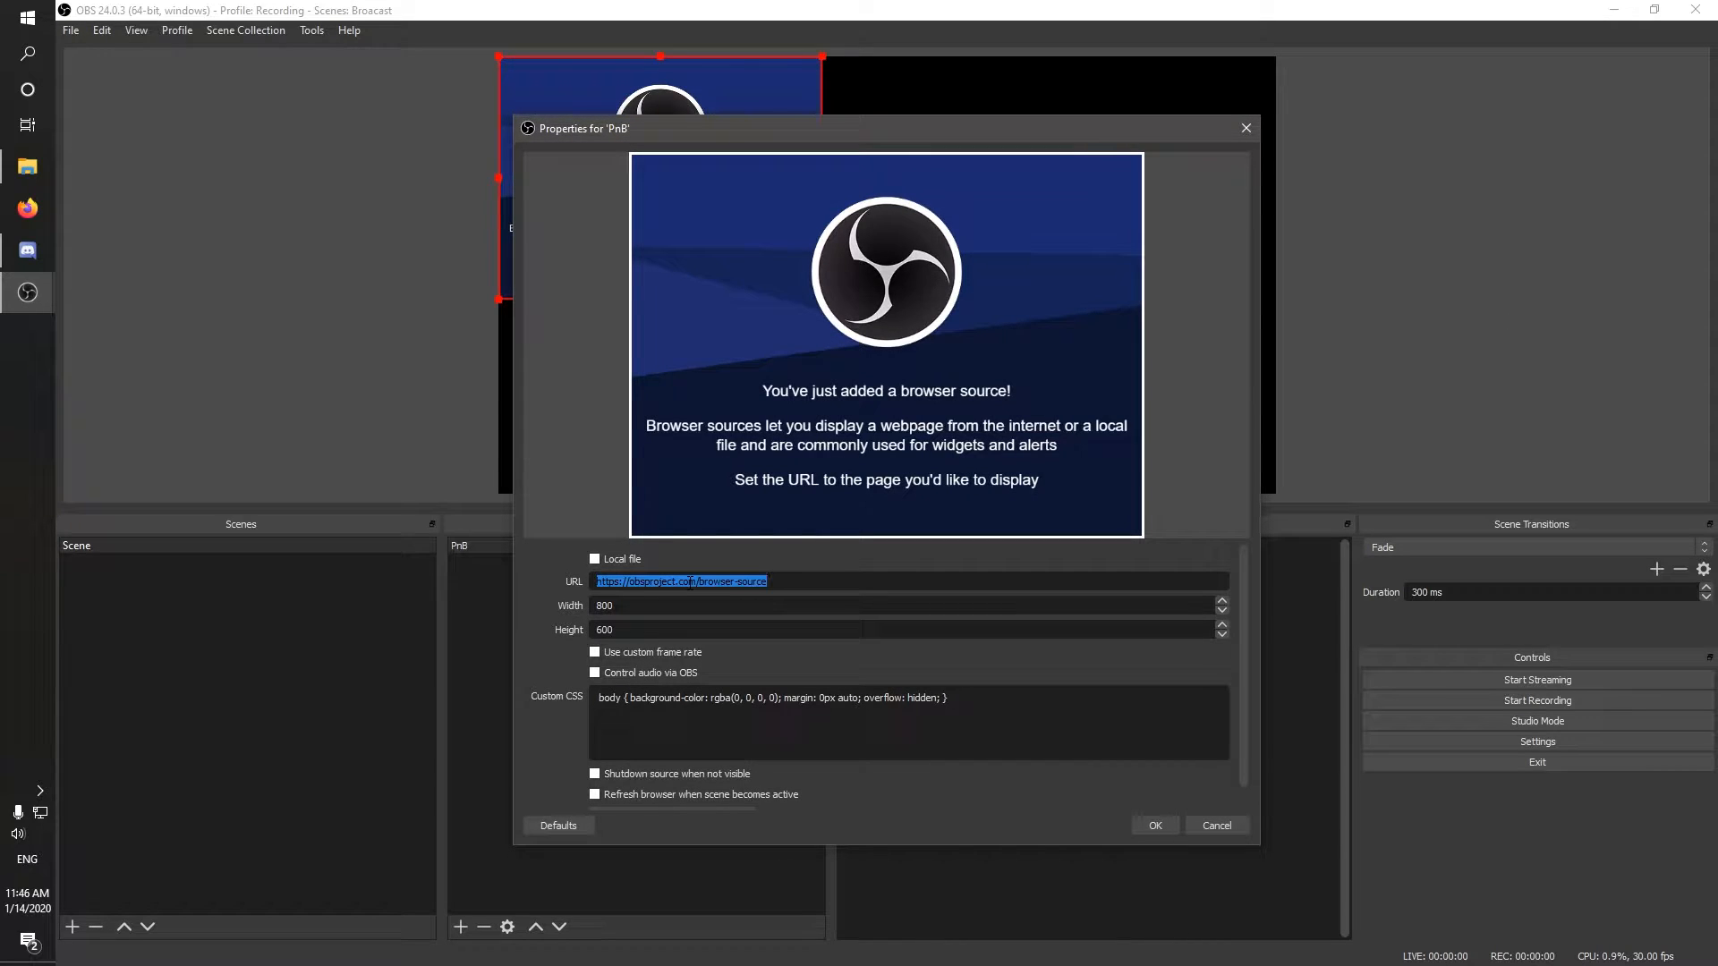
pyautogui.write('http:')
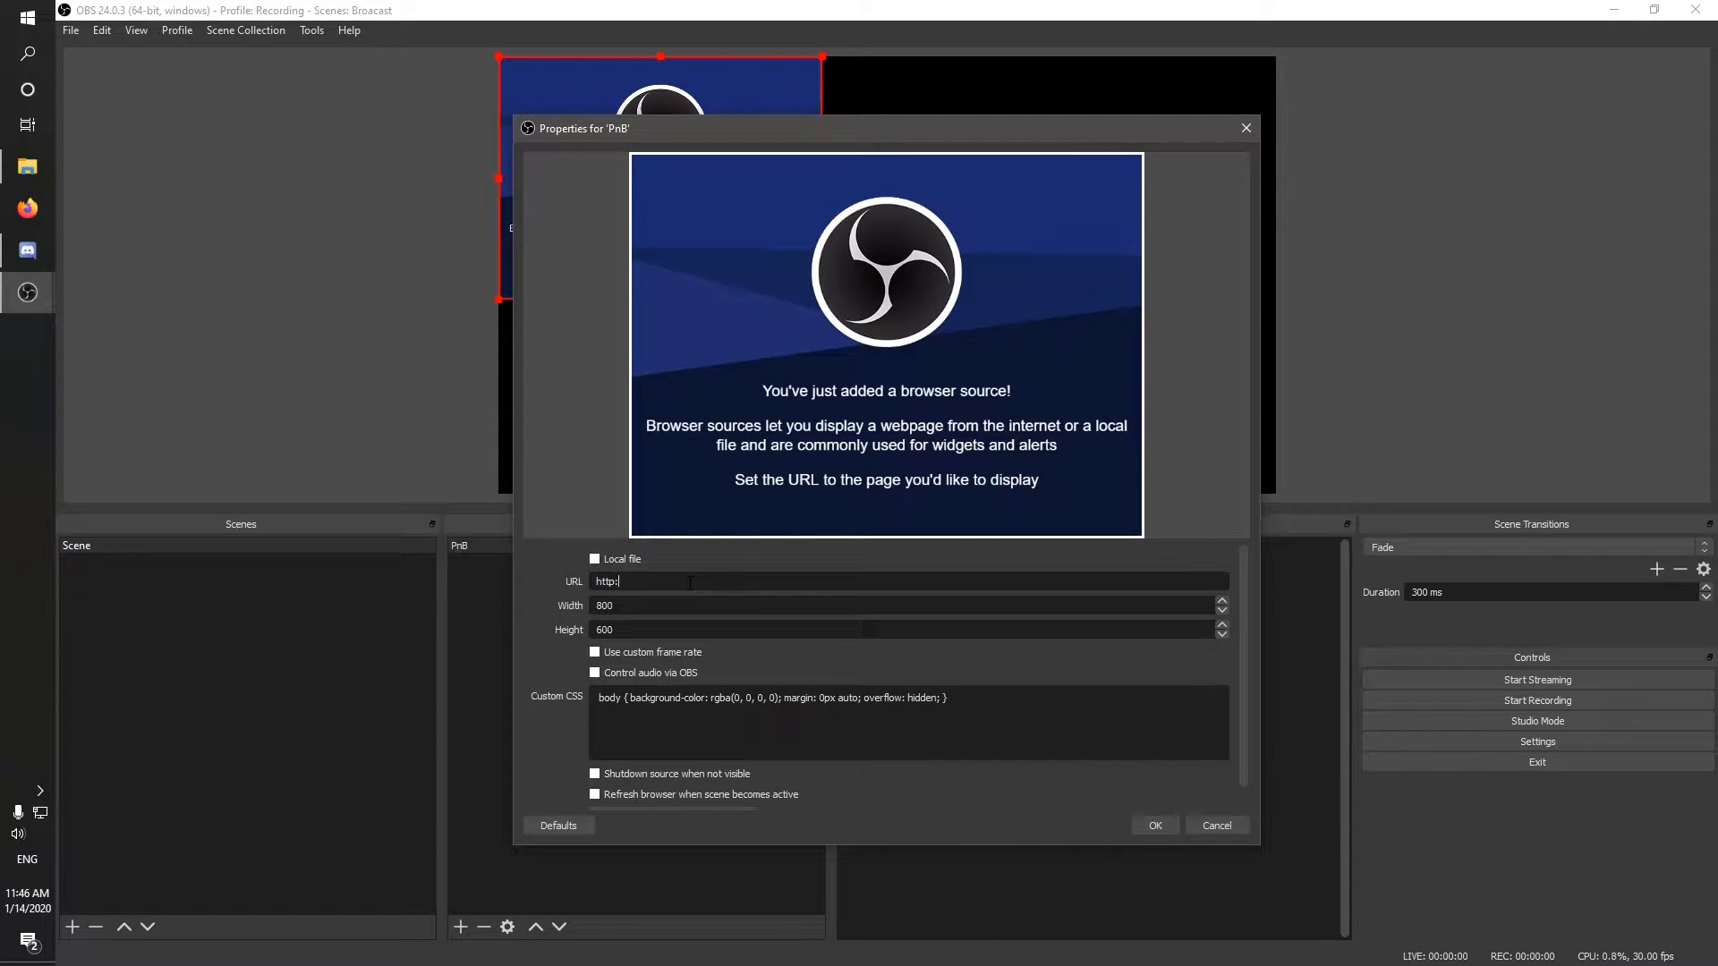
pyautogui.write('//pnb.smiteprime.com')
pyautogui.press('Tab')
pyautogui.write('1920')
pyautogui.press('Tab')
pyautogui.write('1080')
pyautogui.press('Return')
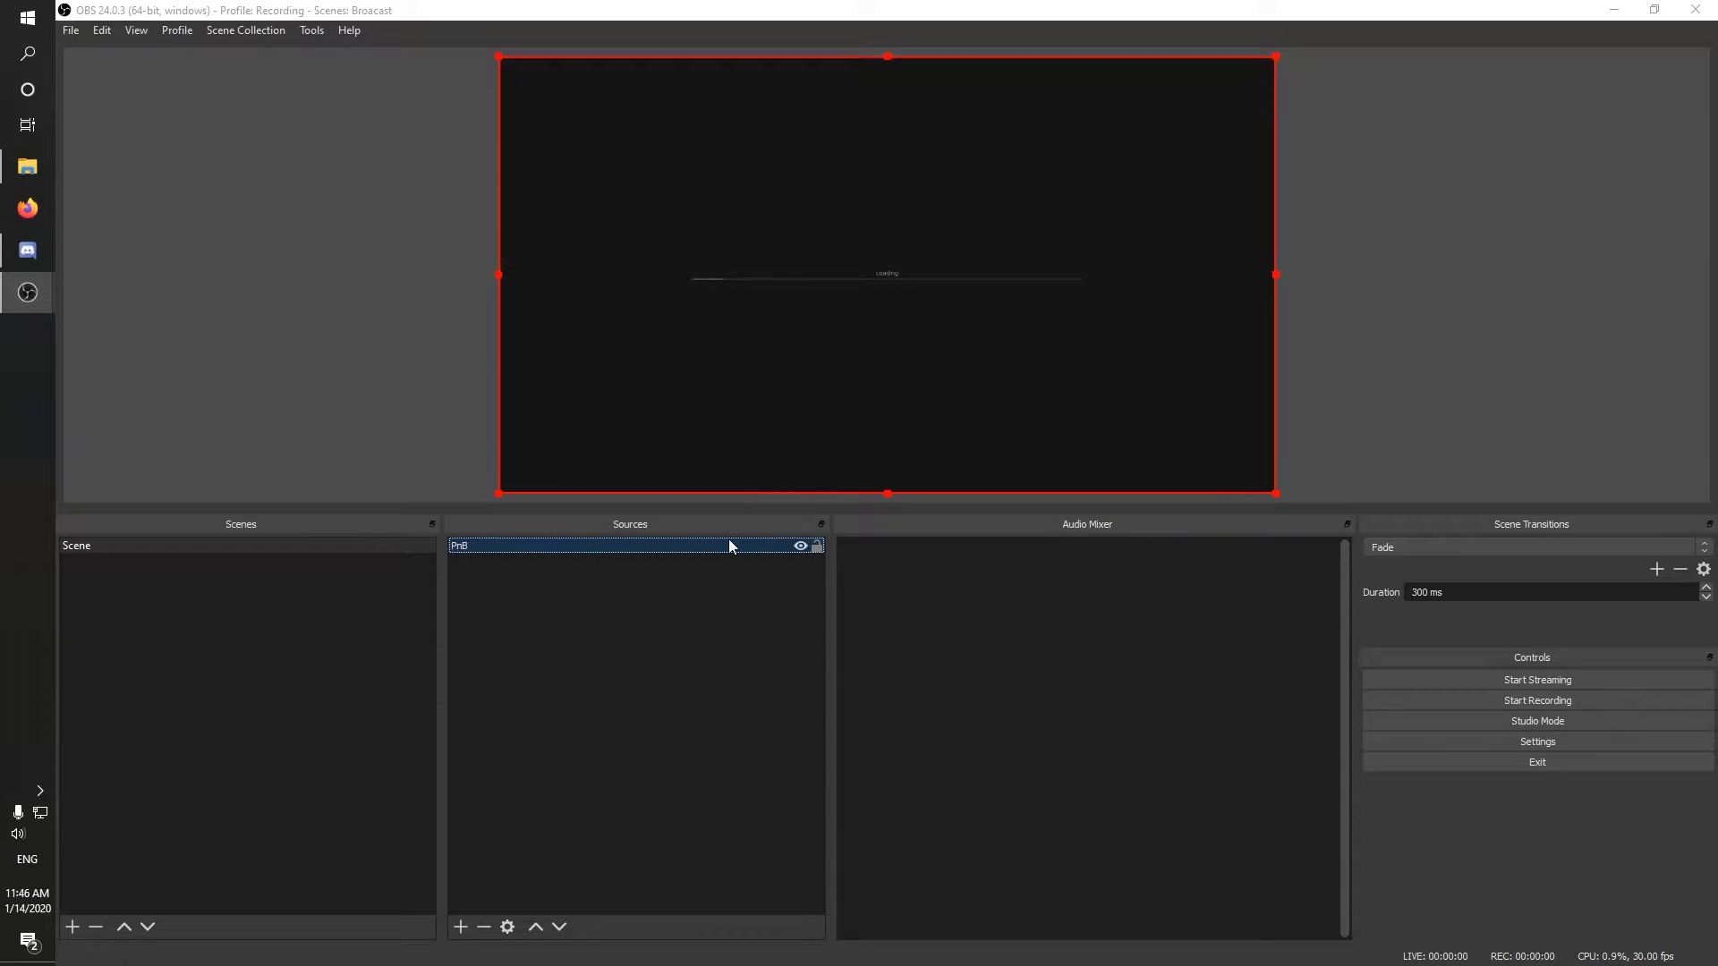
# Step: Enable Control audio via OBS in the PnB source's properties
pyautogui.doubleClick(729, 543)
pyautogui.click(640, 677)
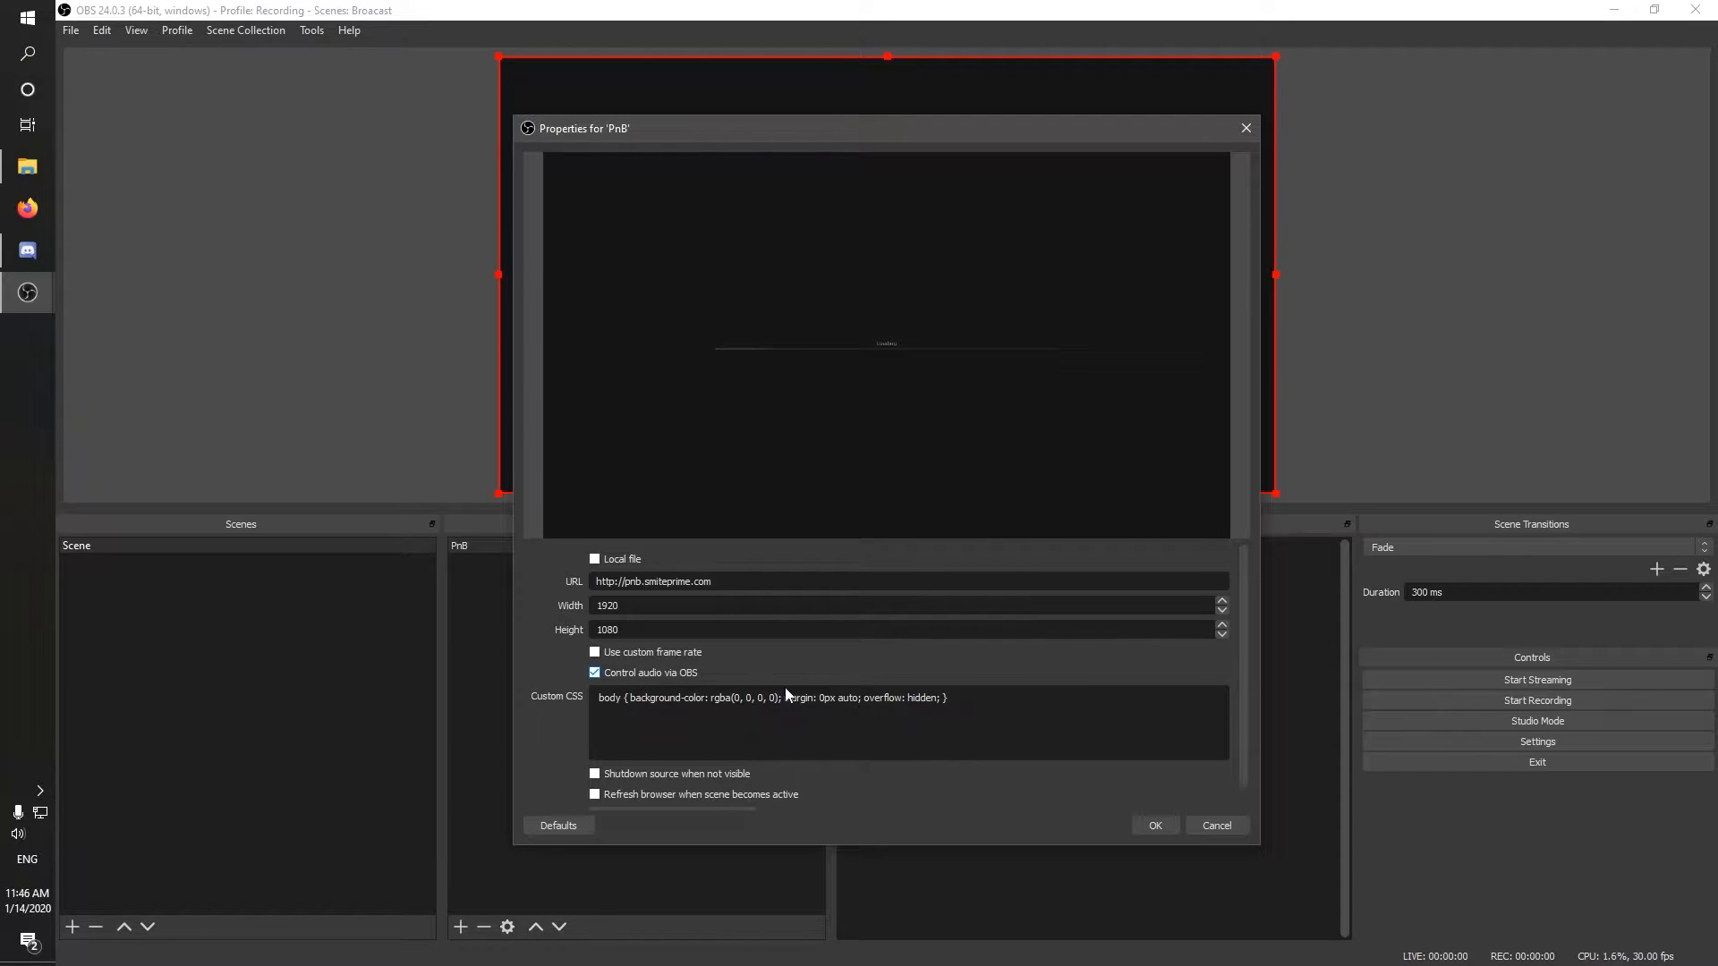
pyautogui.click(1145, 822)
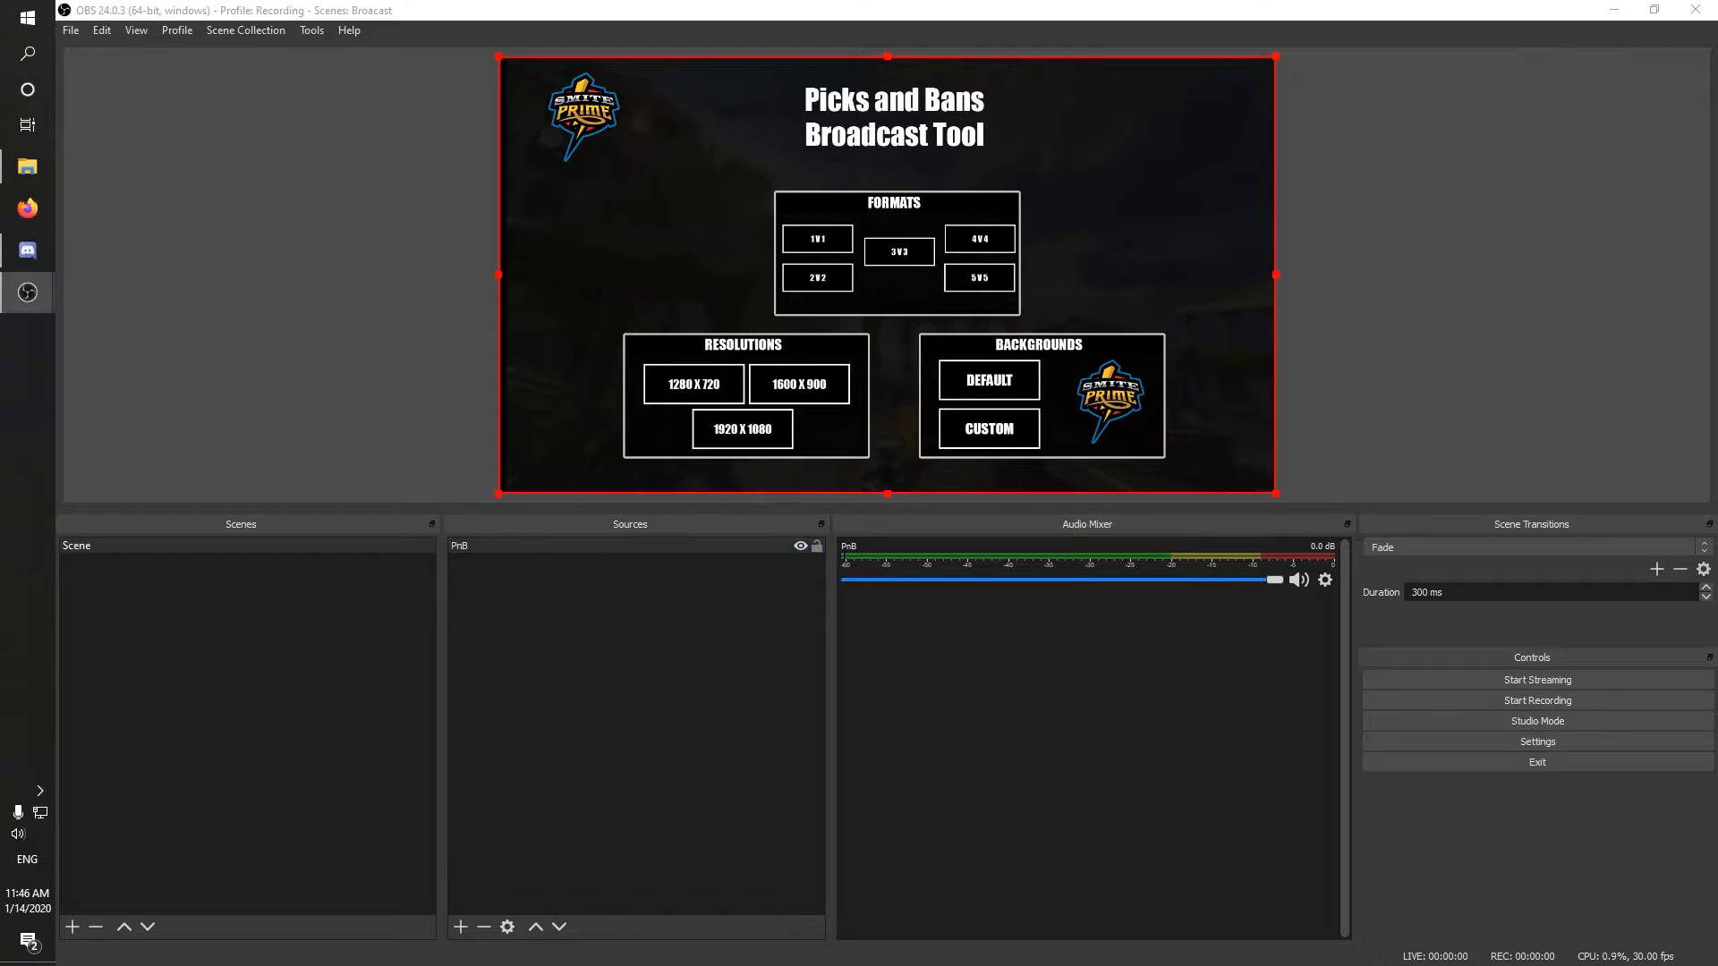
# Step: Enlarge the preview area and open the Interact window for the PnB source
pyautogui.moveTo(1351, 514); pyautogui.dragTo(1345, 676)
pyautogui.rightClick(620, 702)
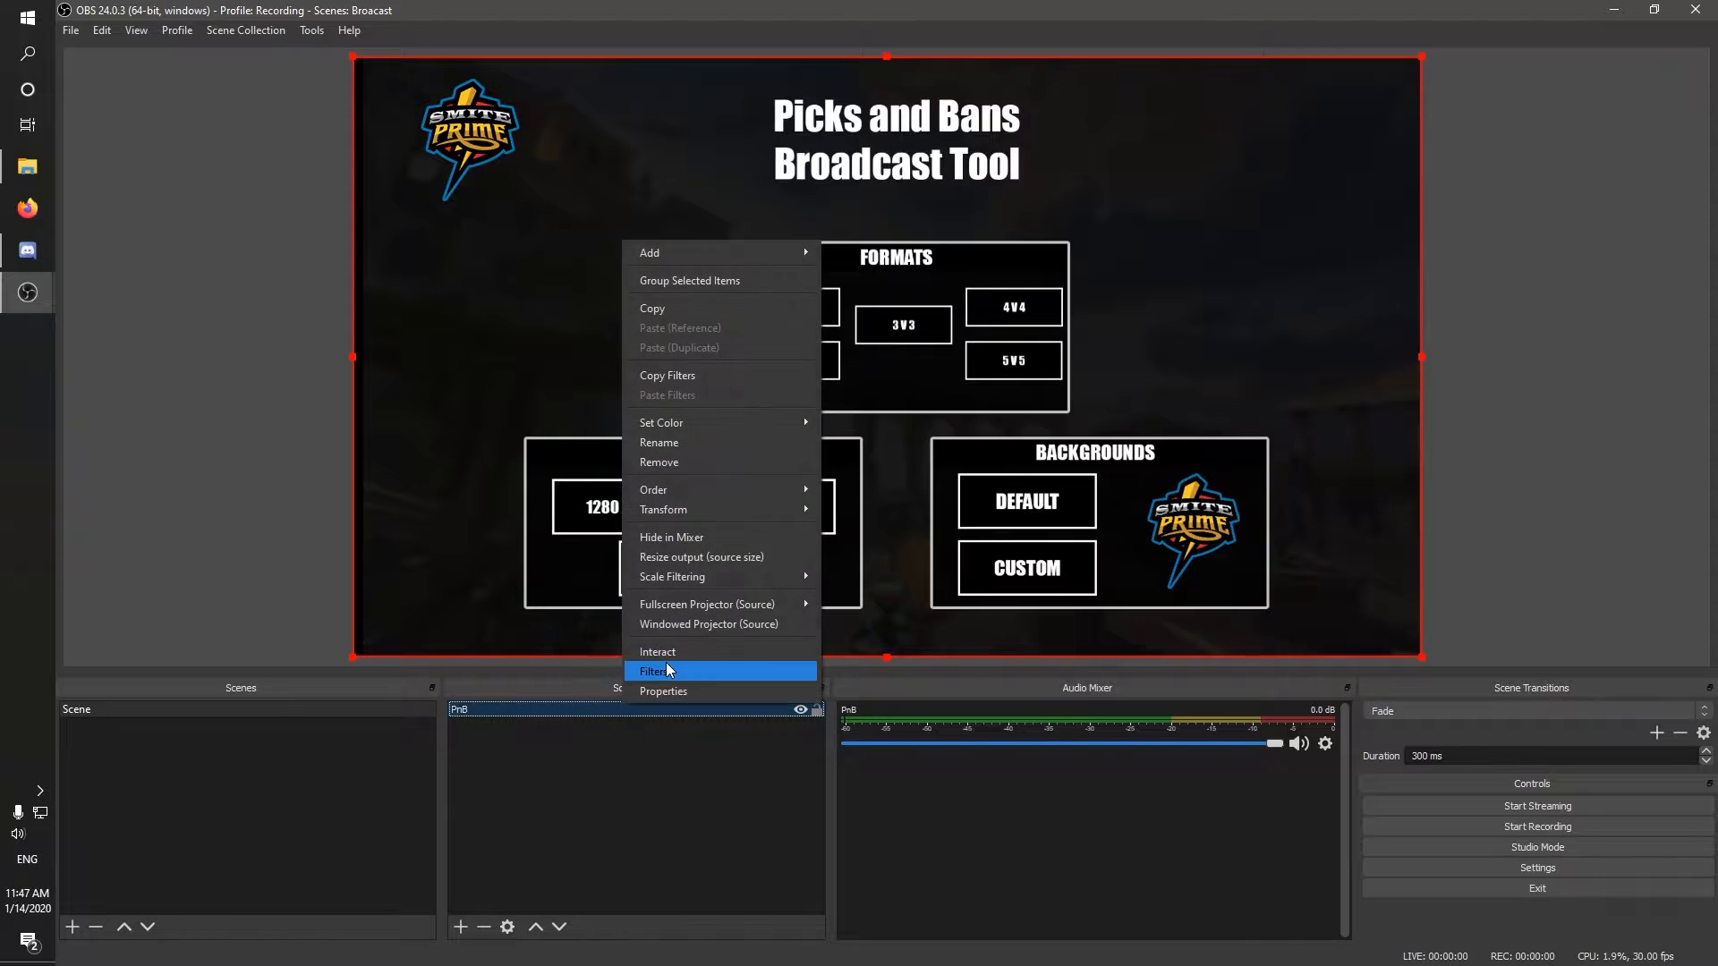
pyautogui.click(669, 658)
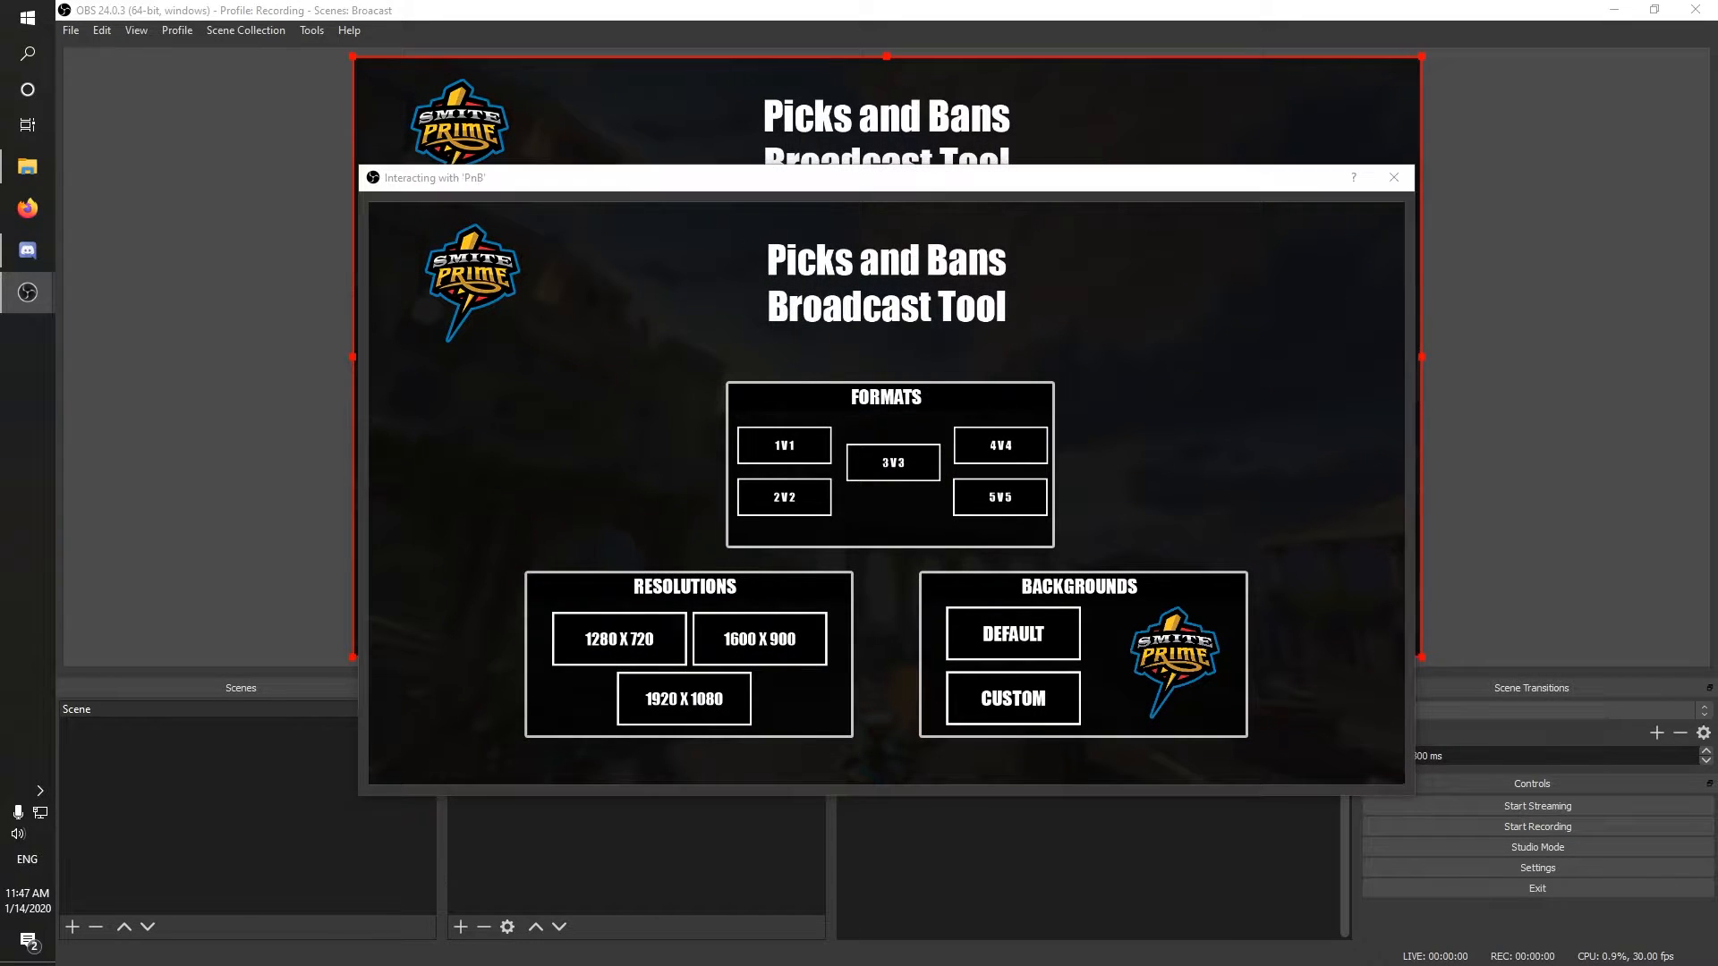
pyautogui.write('imgur')
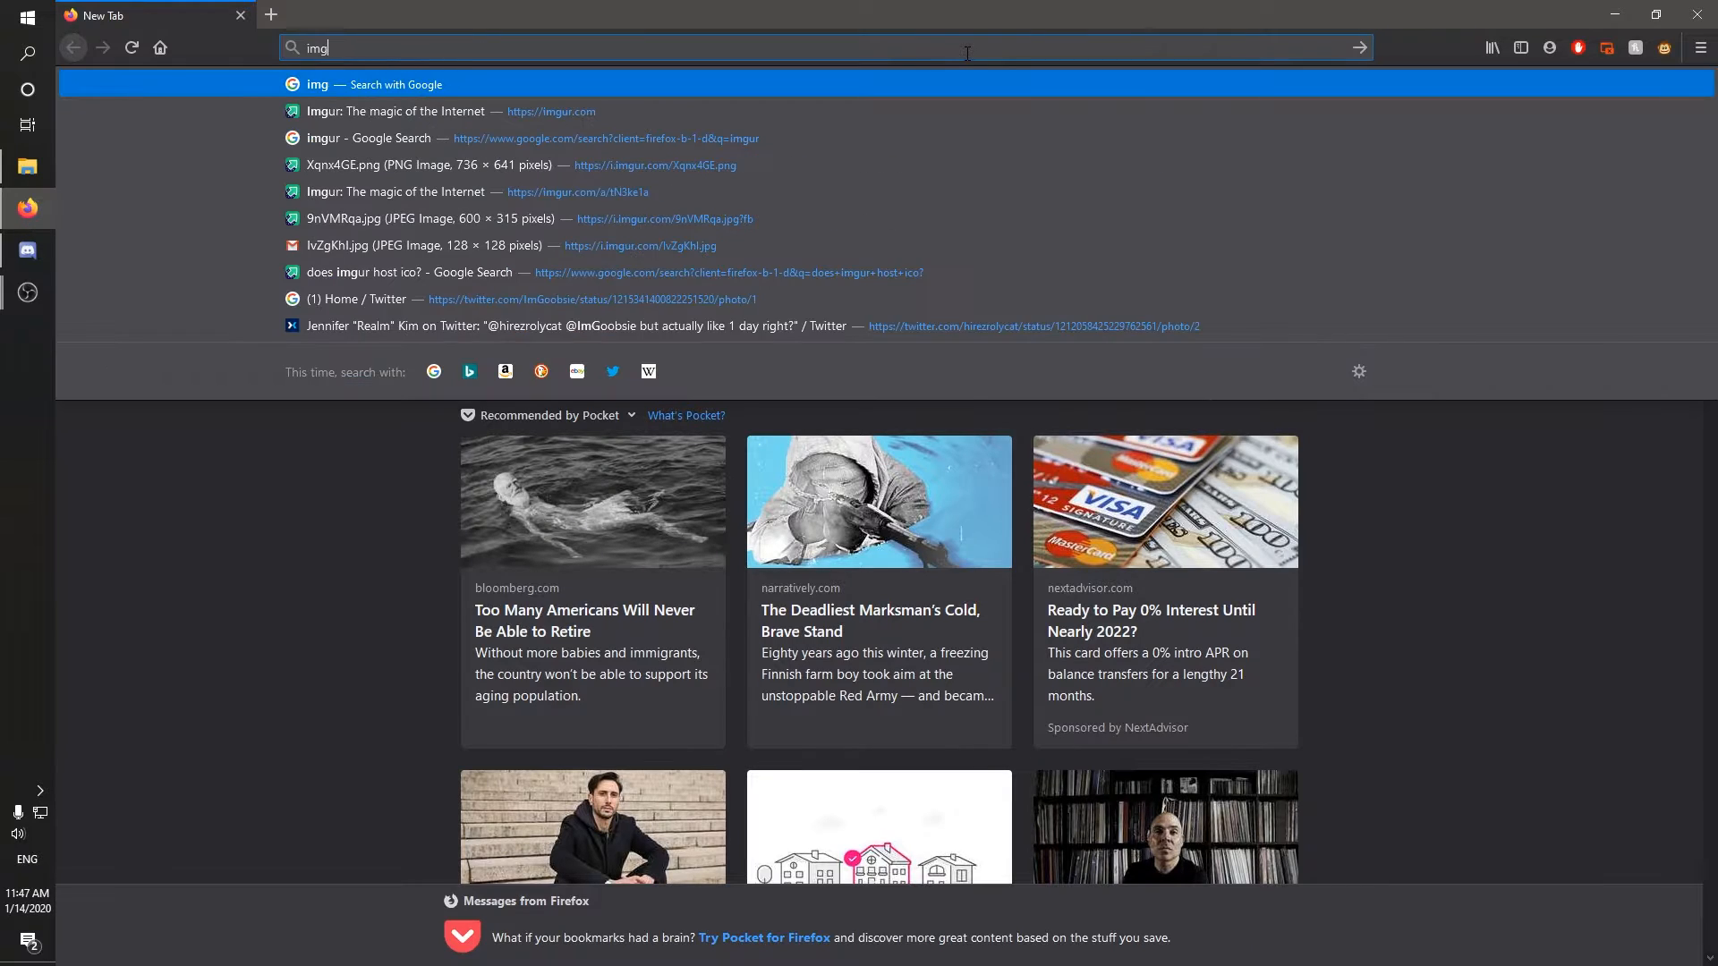
pyautogui.press('Down')
pyautogui.press('Down')
pyautogui.press('Down')
pyautogui.press('Down')
pyautogui.press('Down')
pyautogui.press('Down')
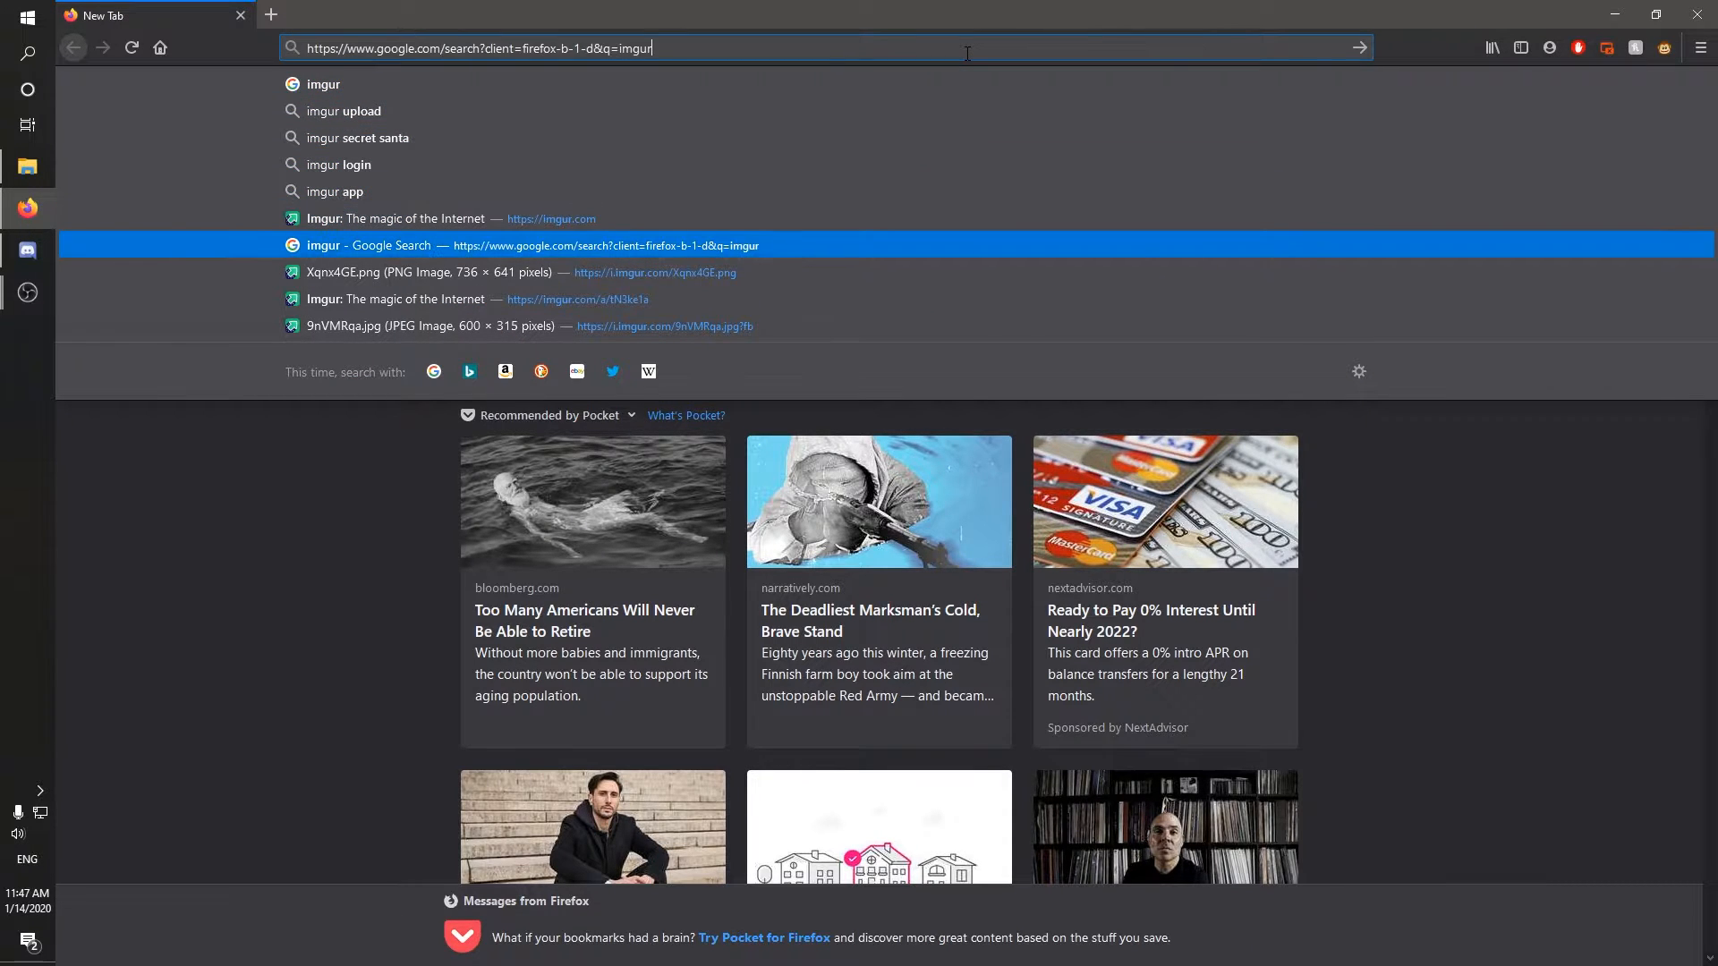
pyautogui.press('Escape')
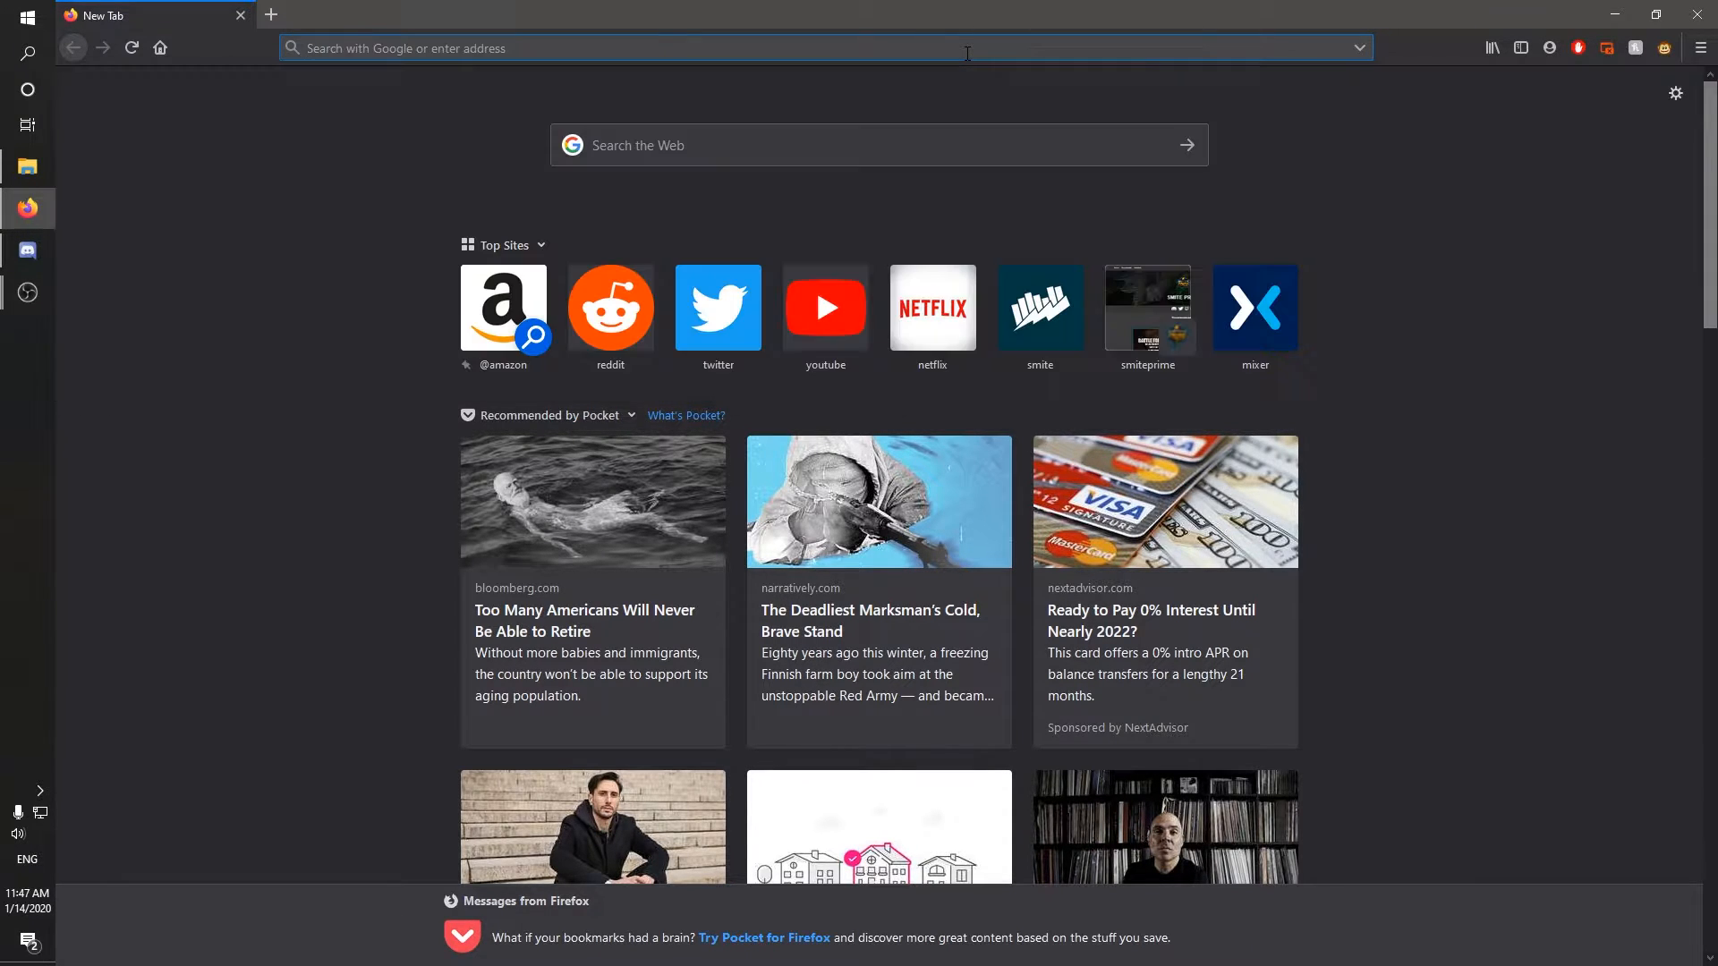
# Step: Search the web for "smite background" images and copy the Hades wallpaper from wallpaperscraft.com
pyautogui.write('smite background')
pyautogui.press('Return')
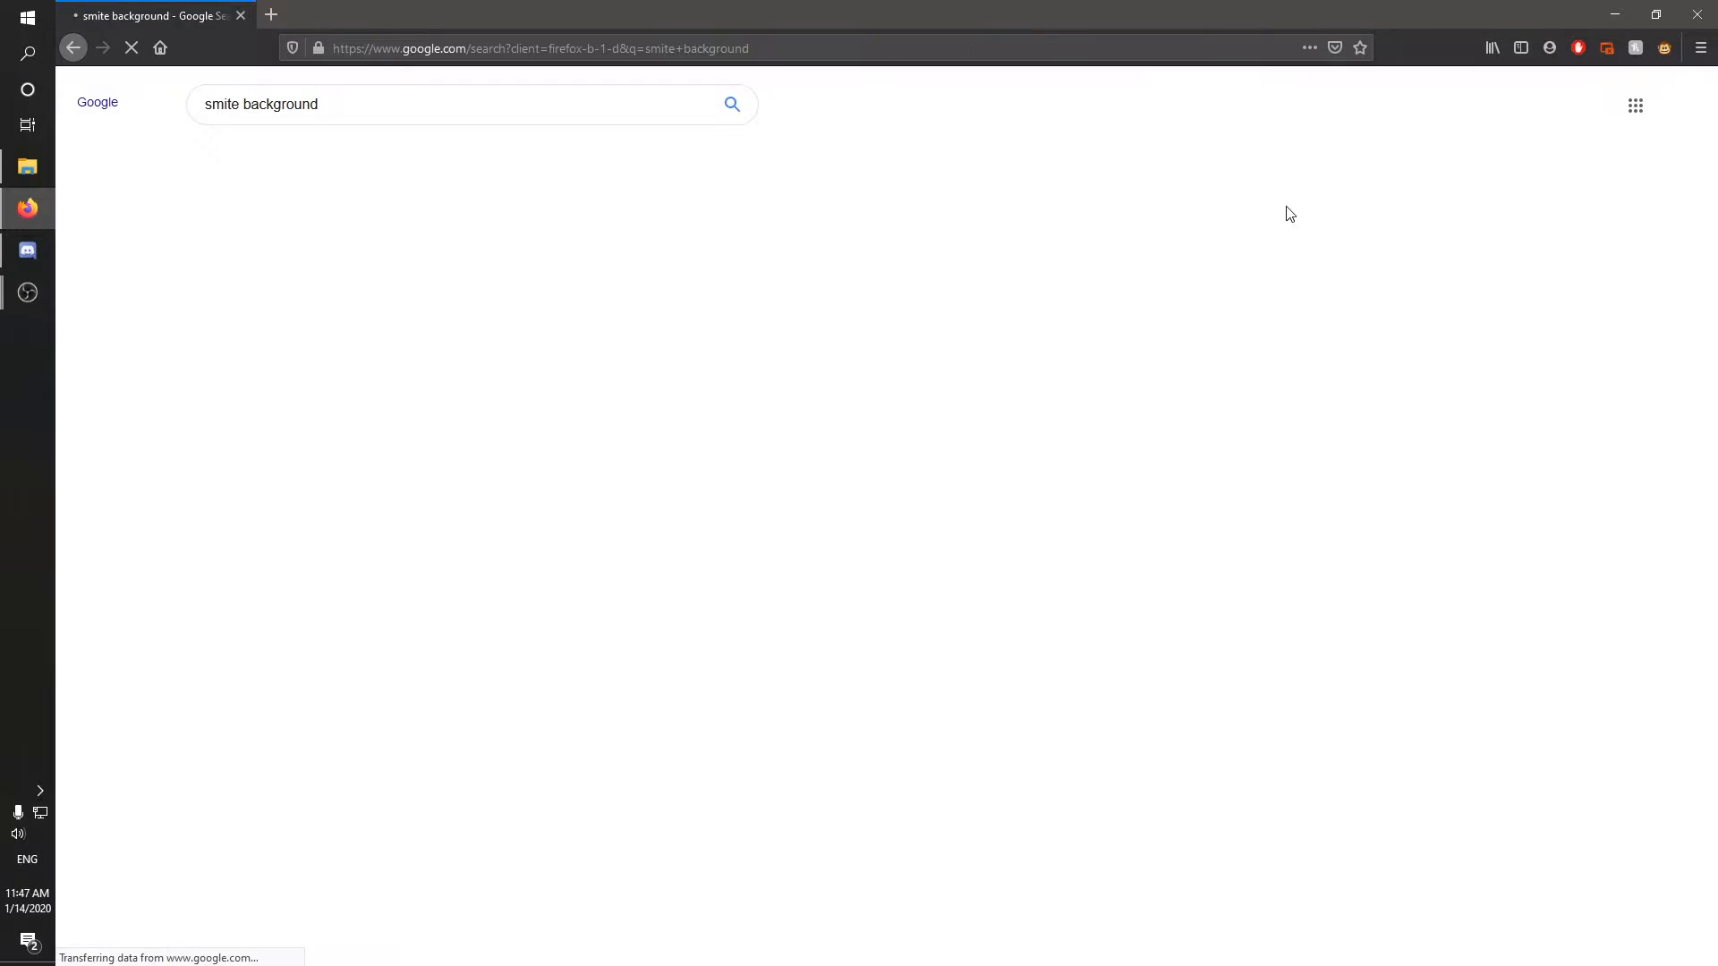
pyautogui.click(598, 361)
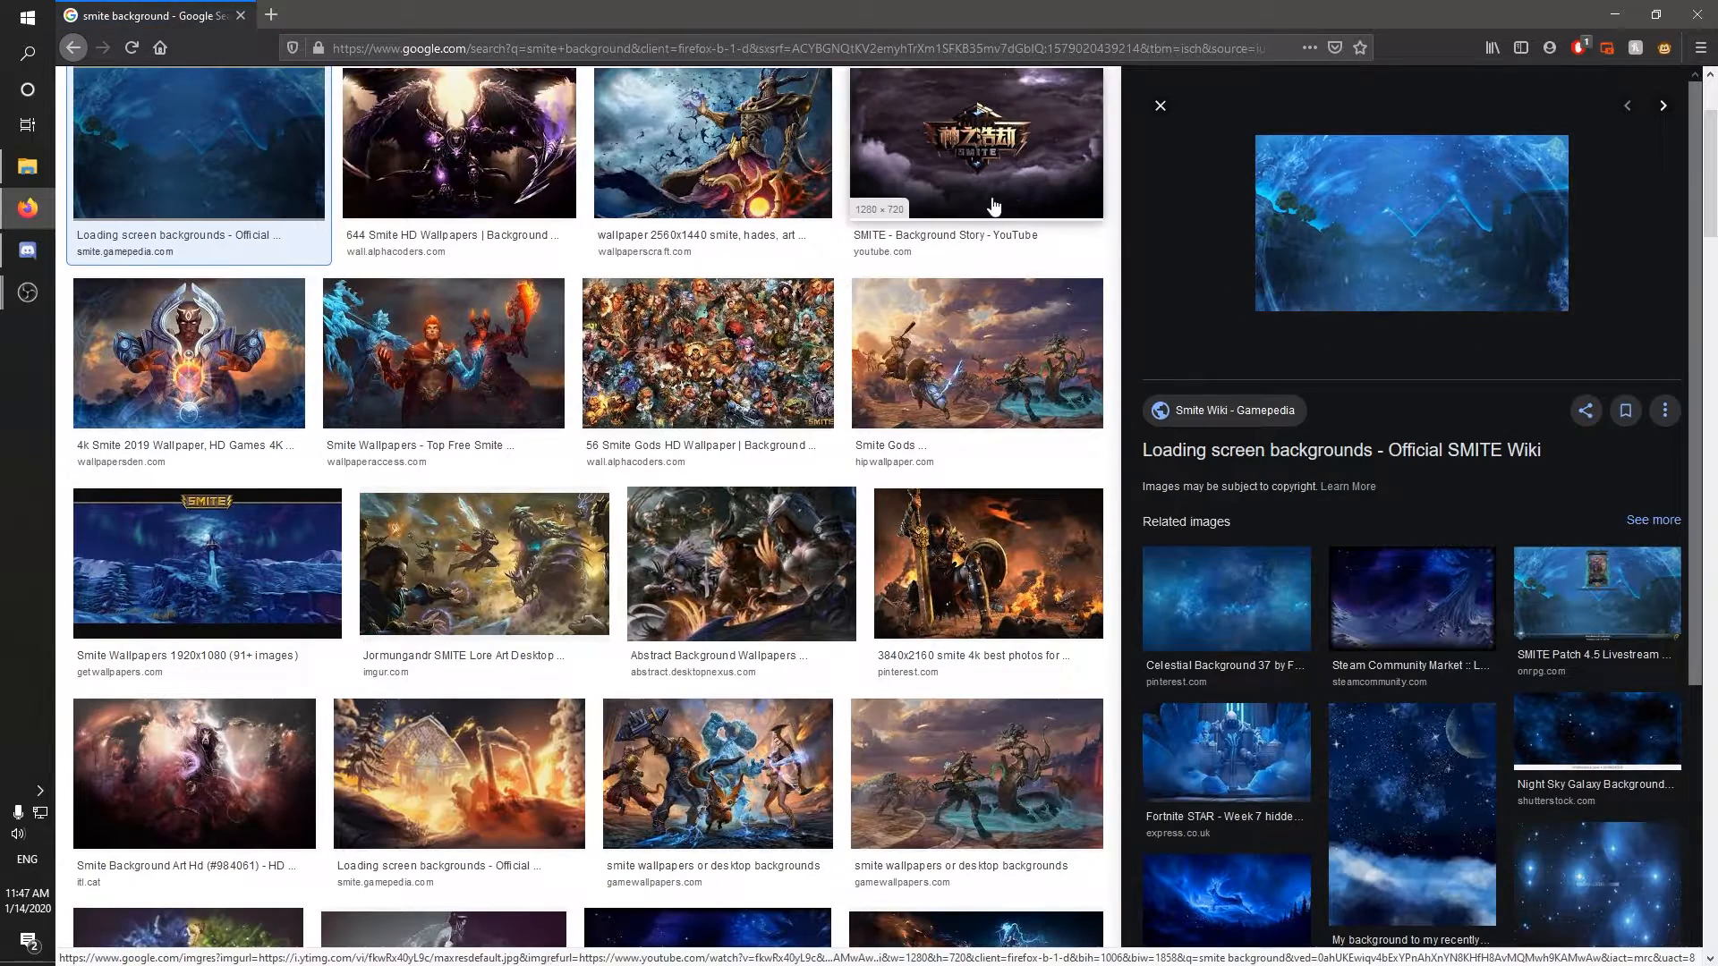
pyautogui.click(698, 135)
pyautogui.rightClick(1332, 275)
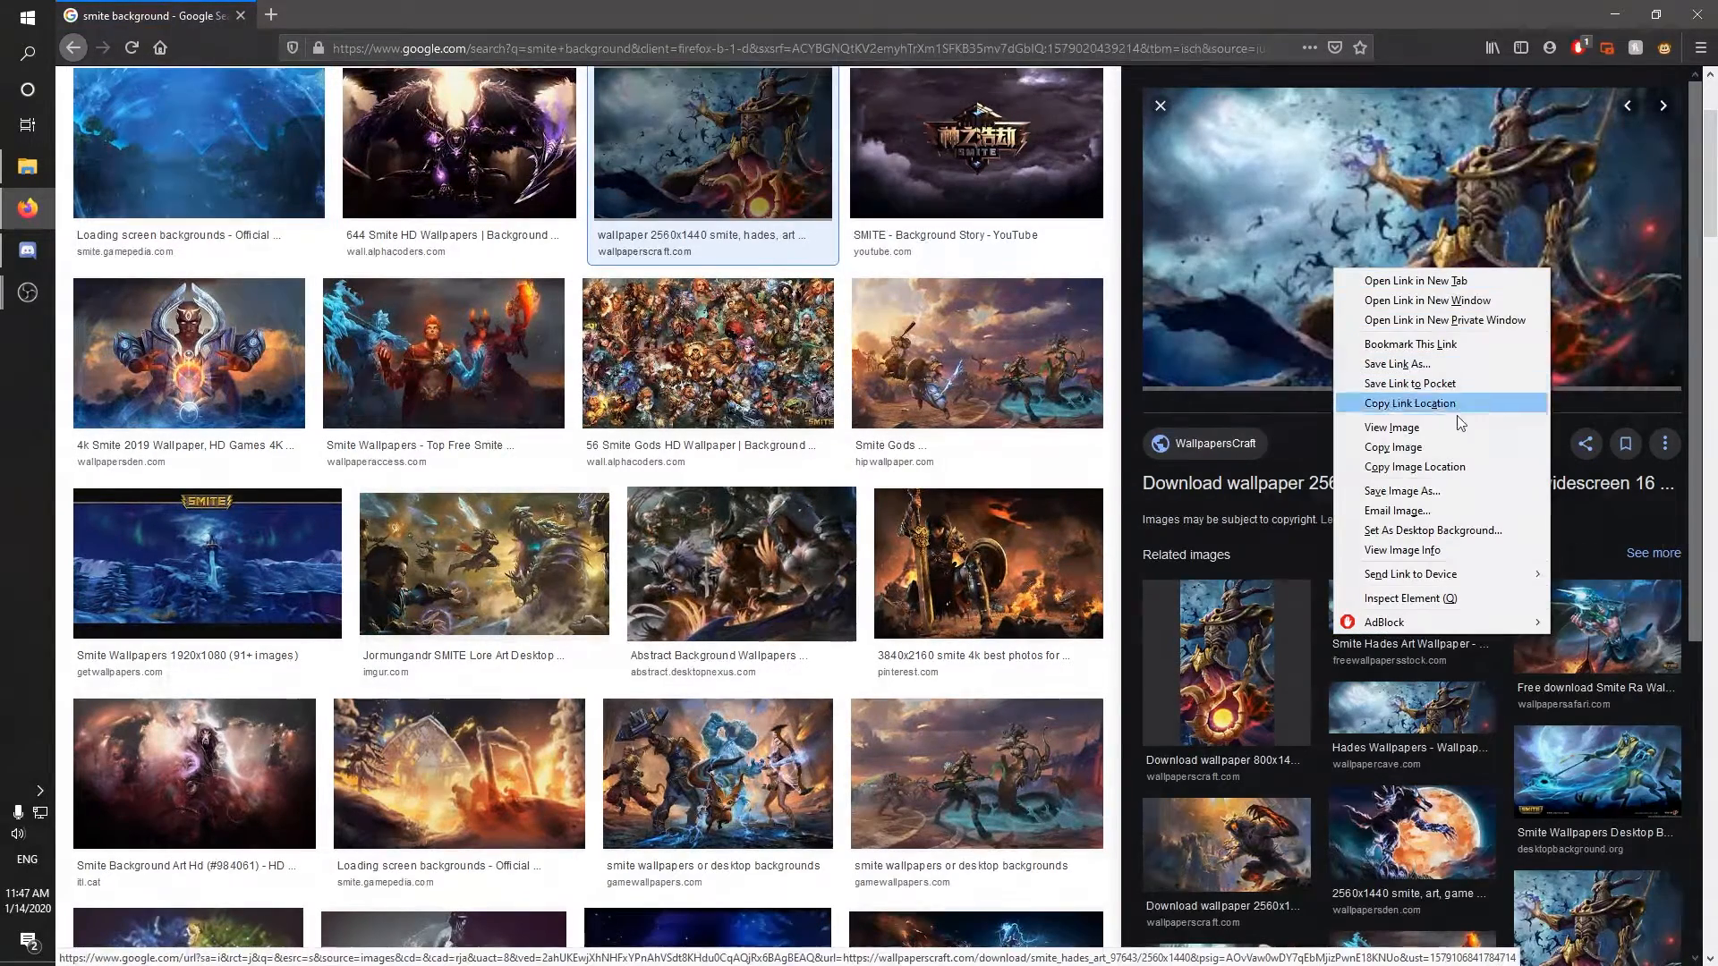
pyautogui.click(1422, 446)
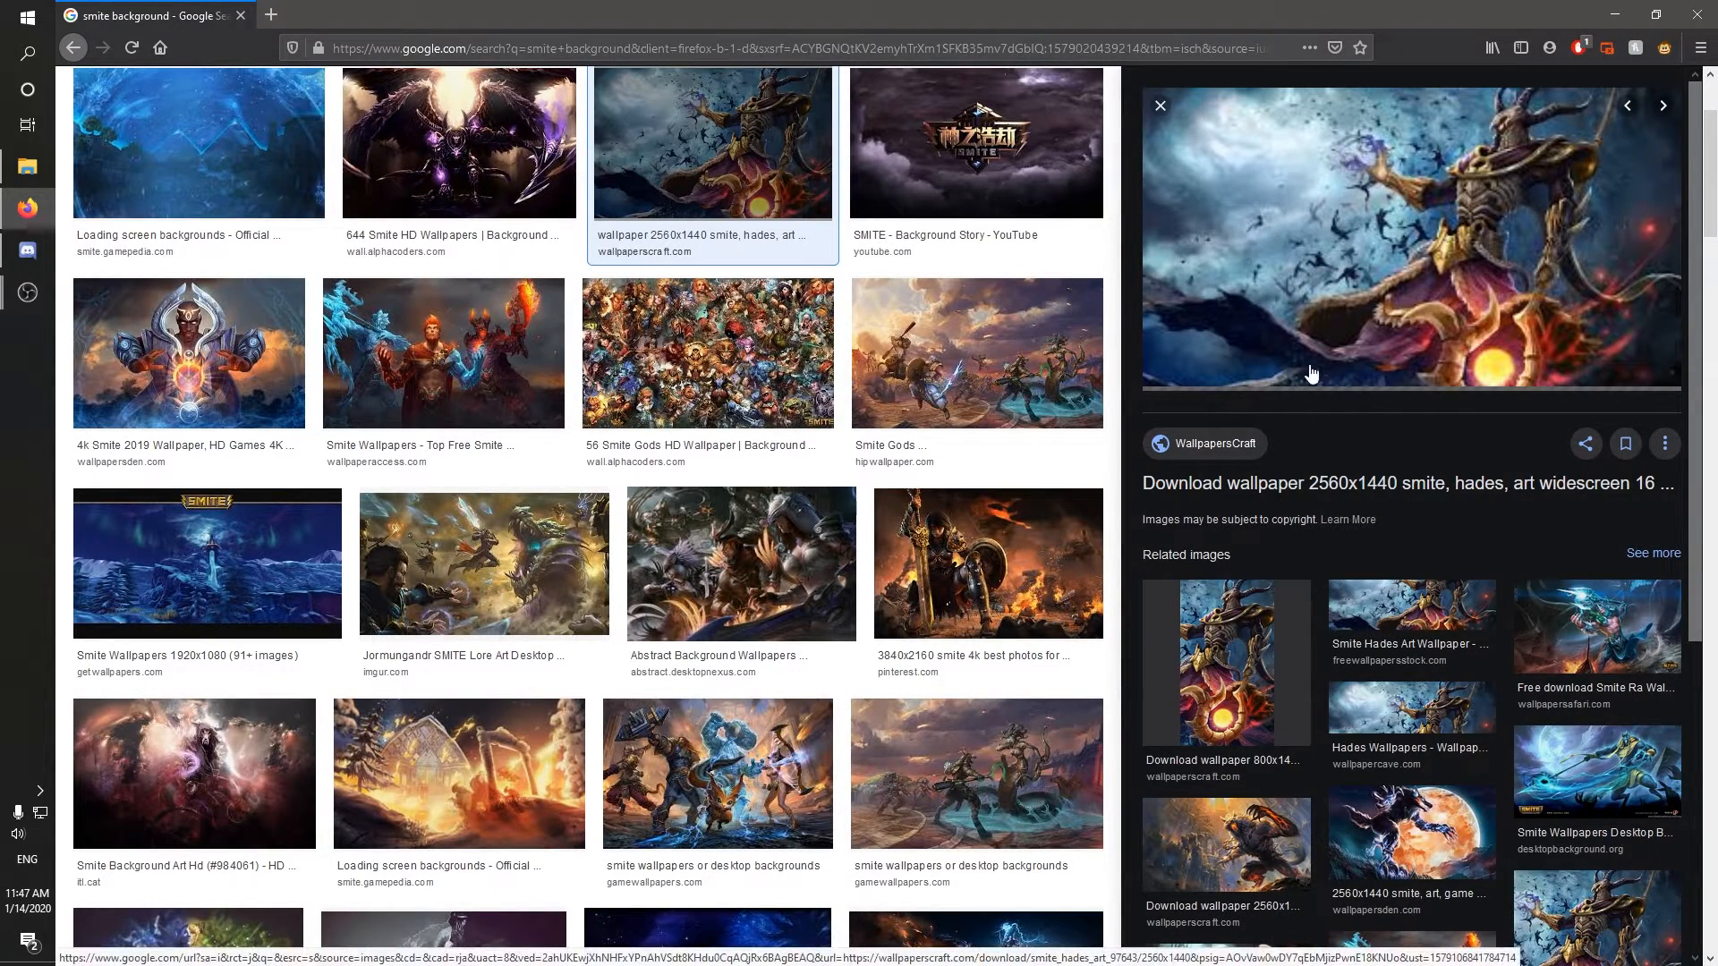
# Step: Find and open Imgur in a new browser tab and paste the copied wallpaper there to upload it
pyautogui.click(270, 16)
pyautogui.write('imgur')
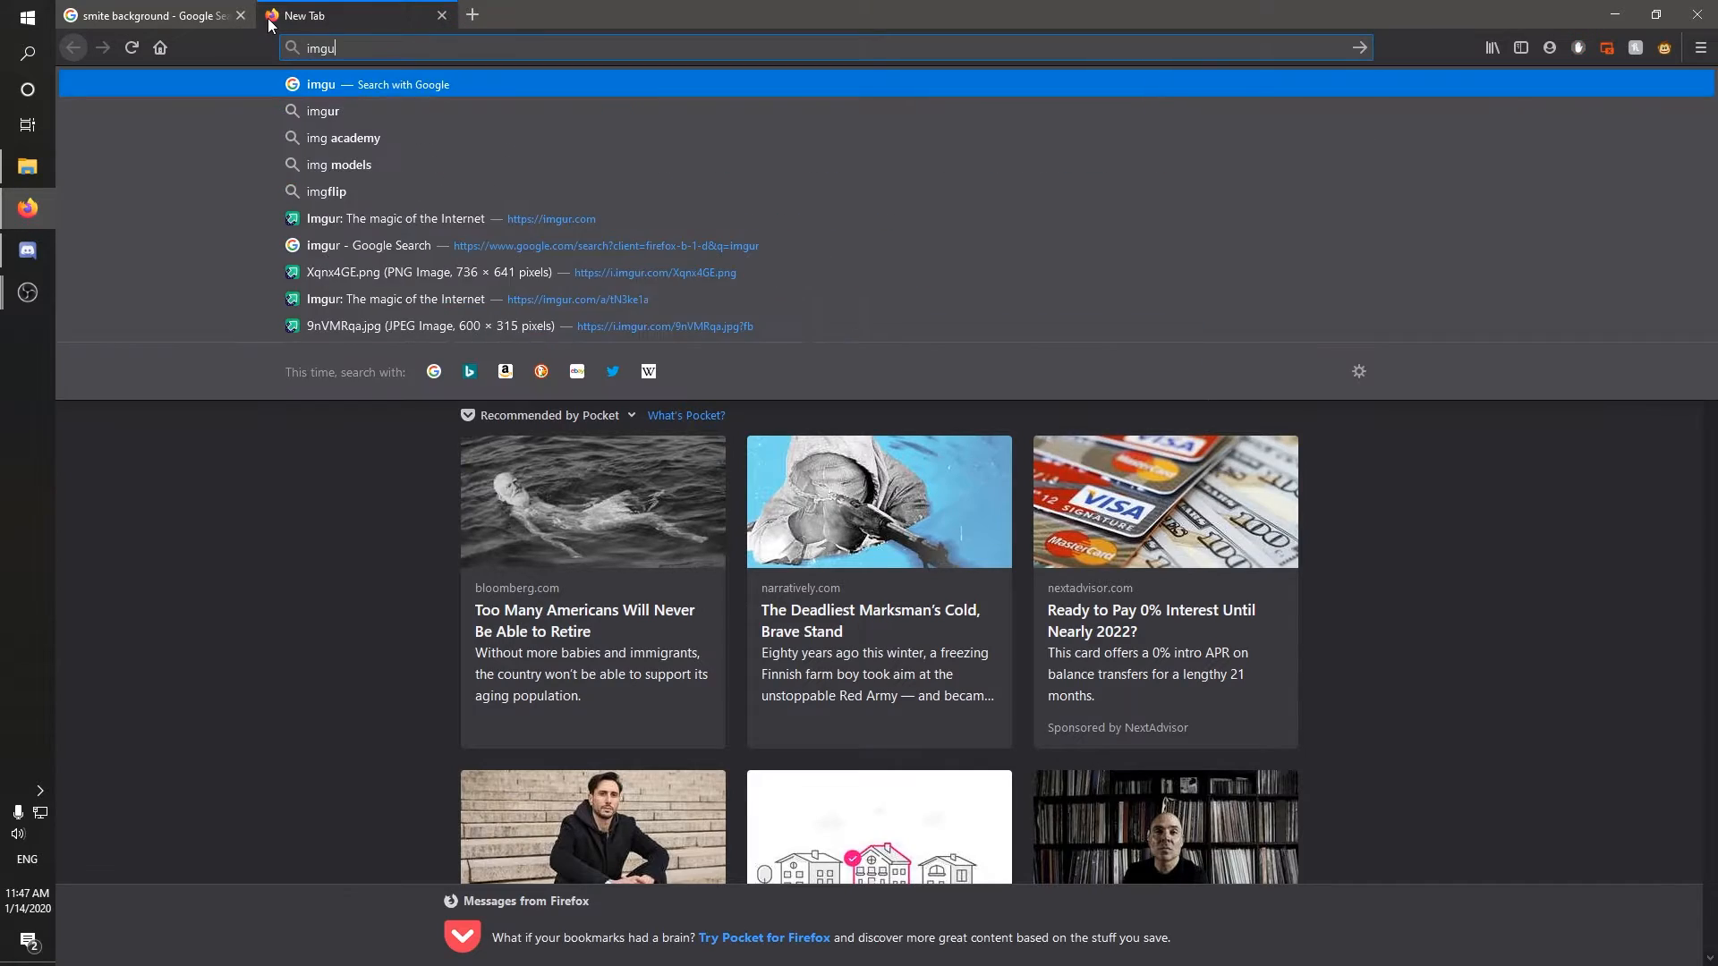
pyautogui.press('Return')
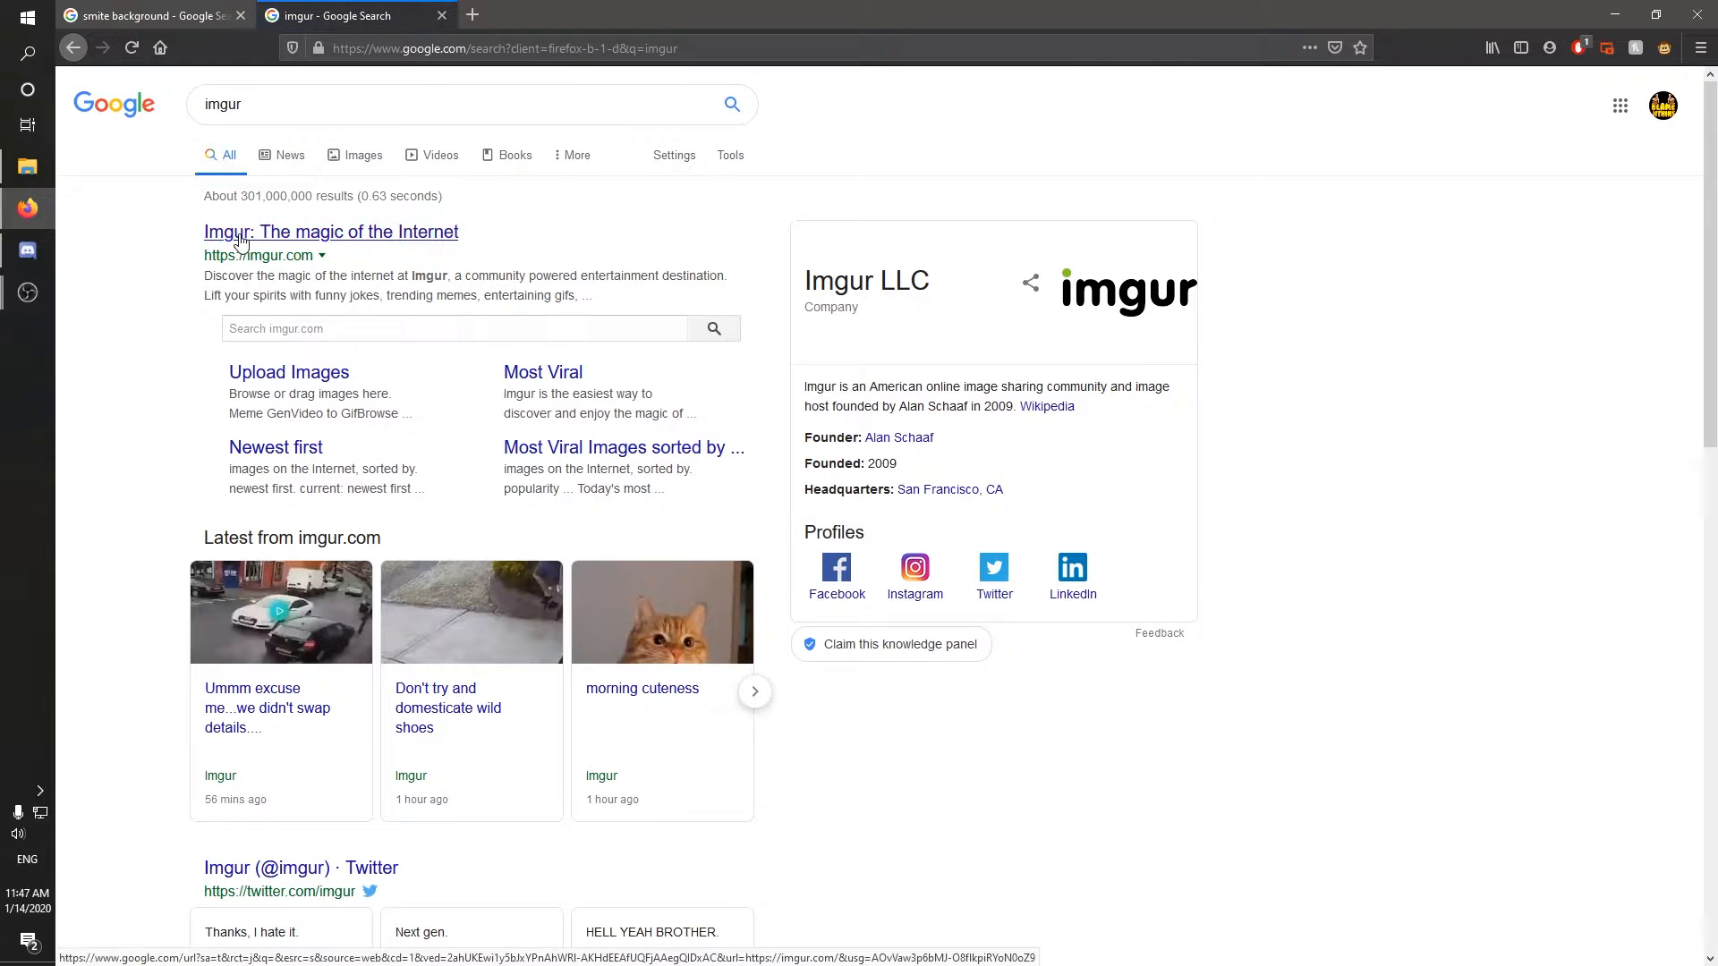
pyautogui.click(214, 235)
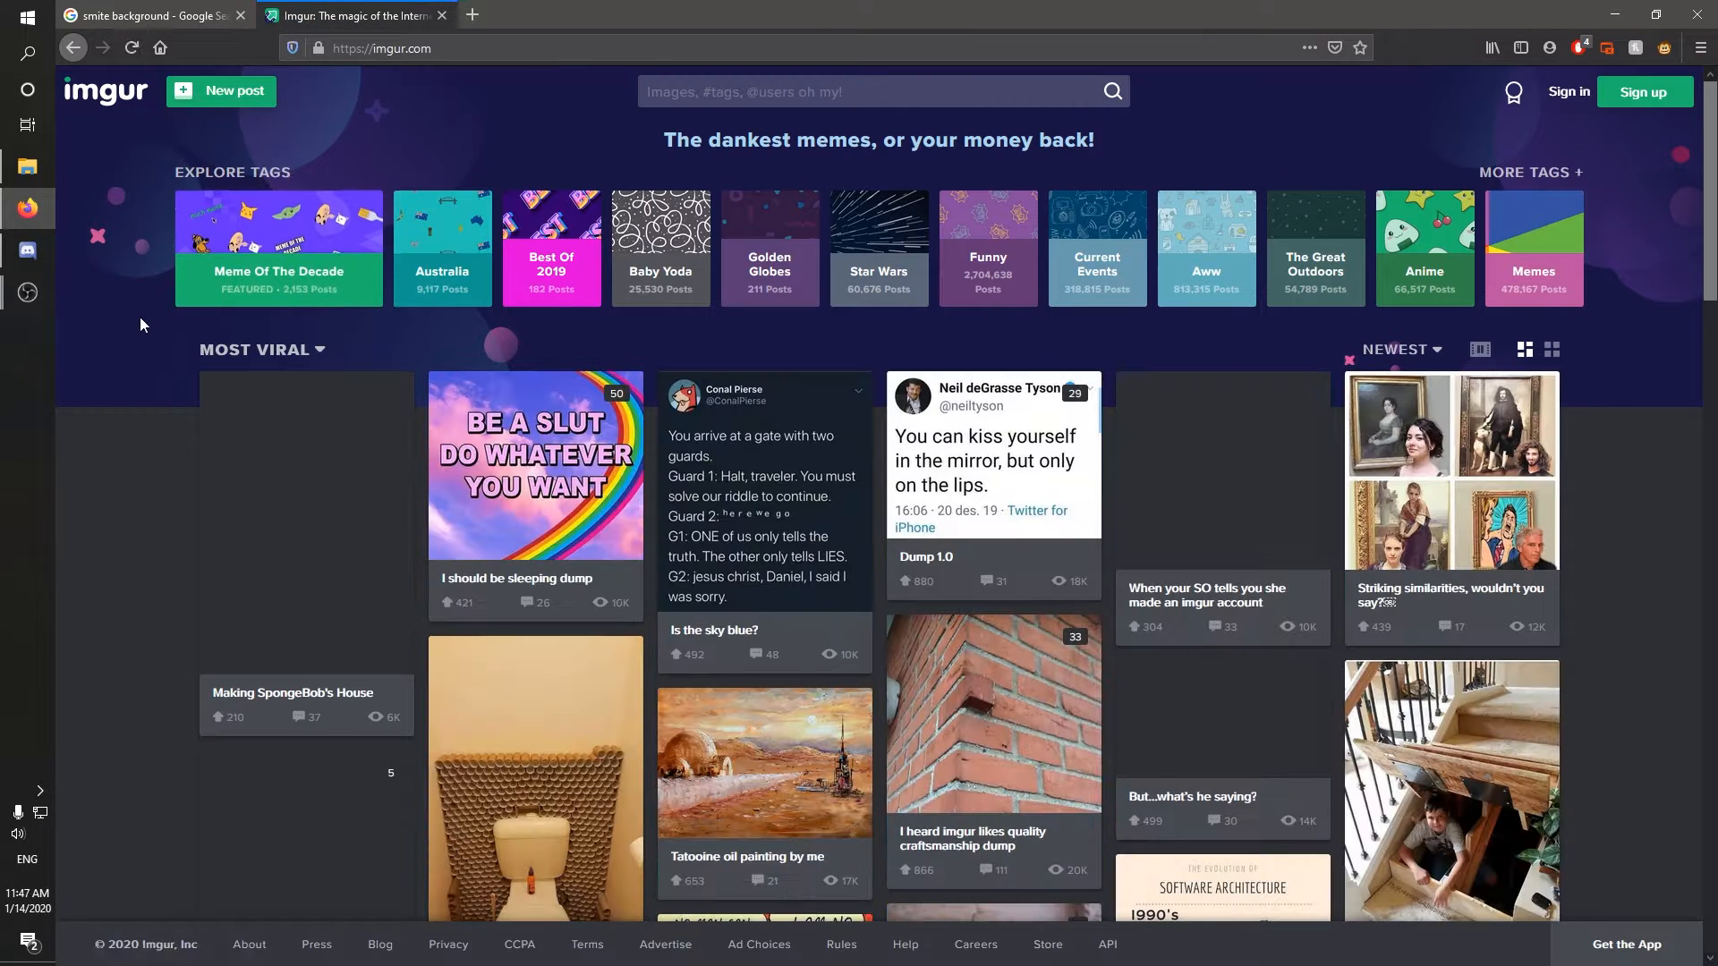
pyautogui.hotkey('ctrl', 'v')
# Step: Copy the Hades wallpaper again from the image results and paste it into the Imgur post as another image
pyautogui.click(178, 16)
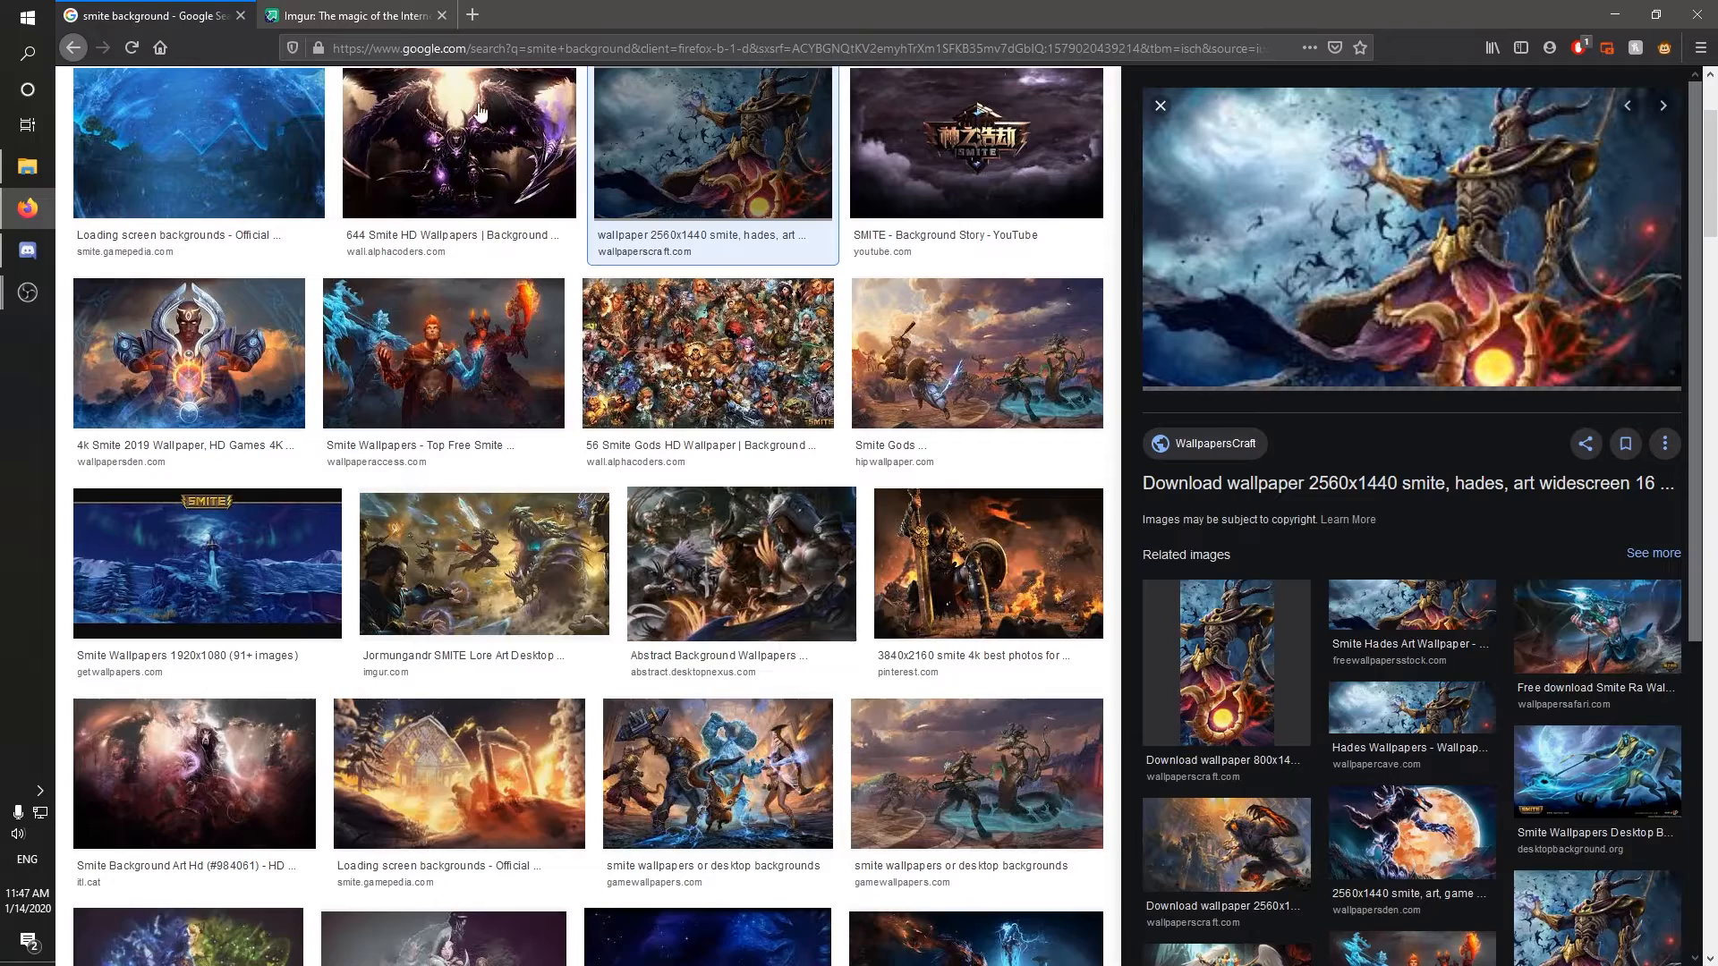
pyautogui.rightClick(1295, 267)
pyautogui.click(1244, 404)
pyautogui.rightClick(1254, 277)
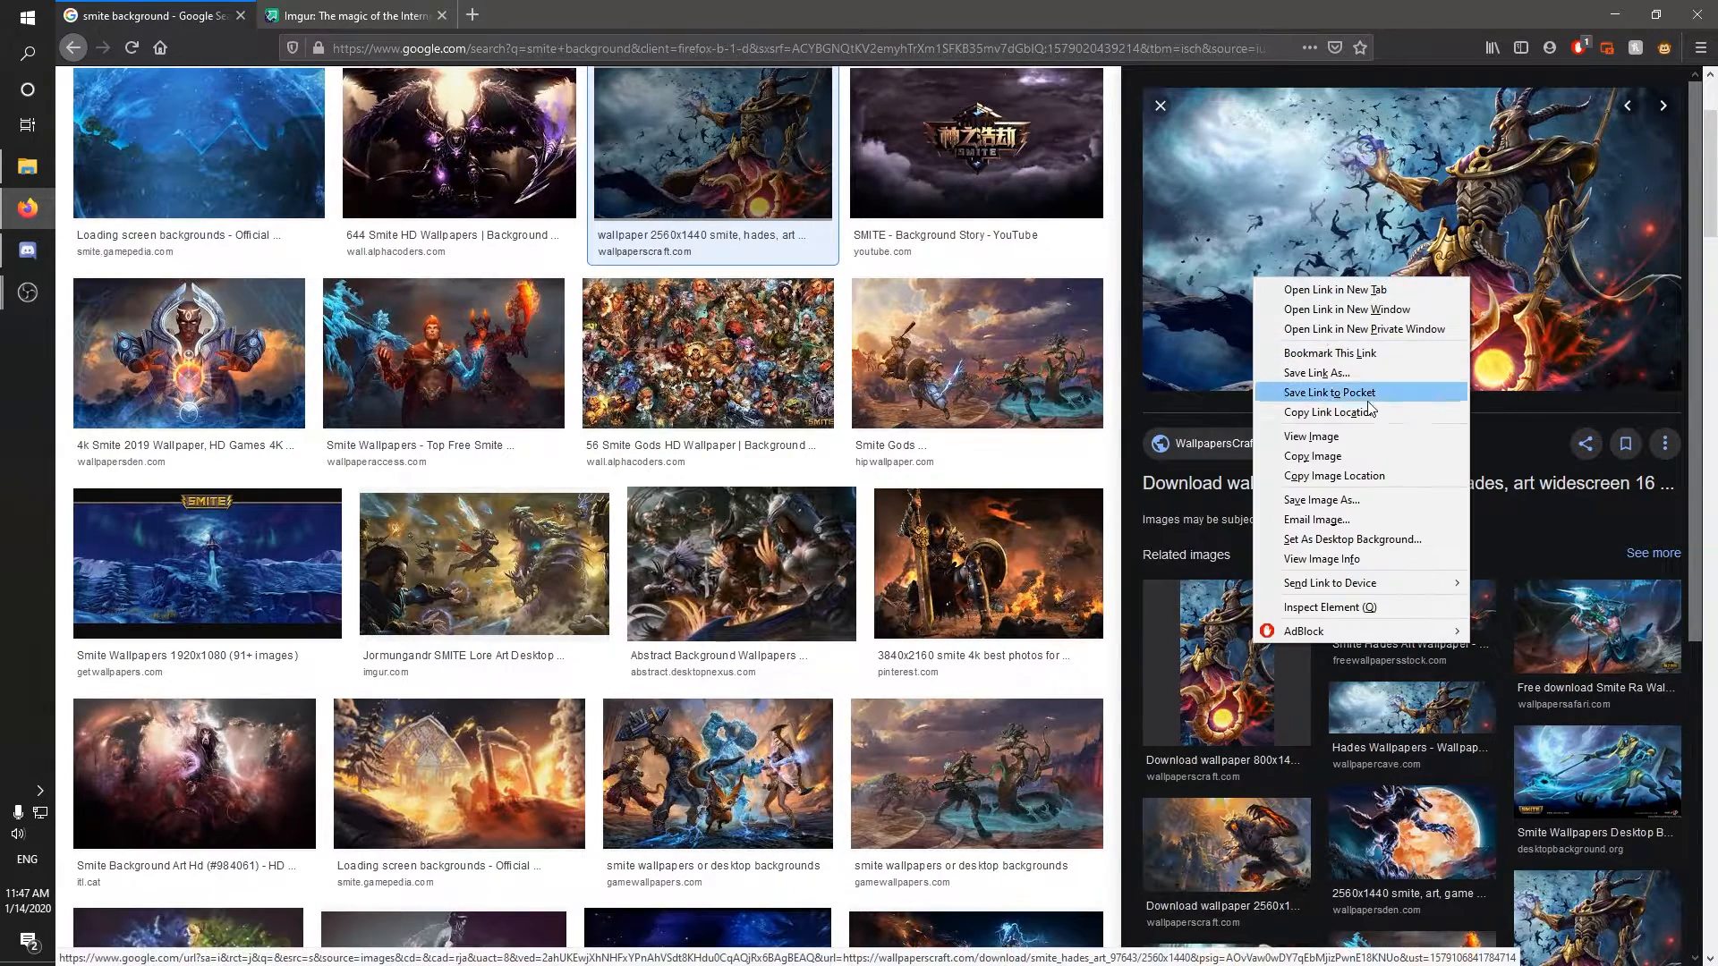
pyautogui.click(1313, 456)
pyautogui.click(358, 15)
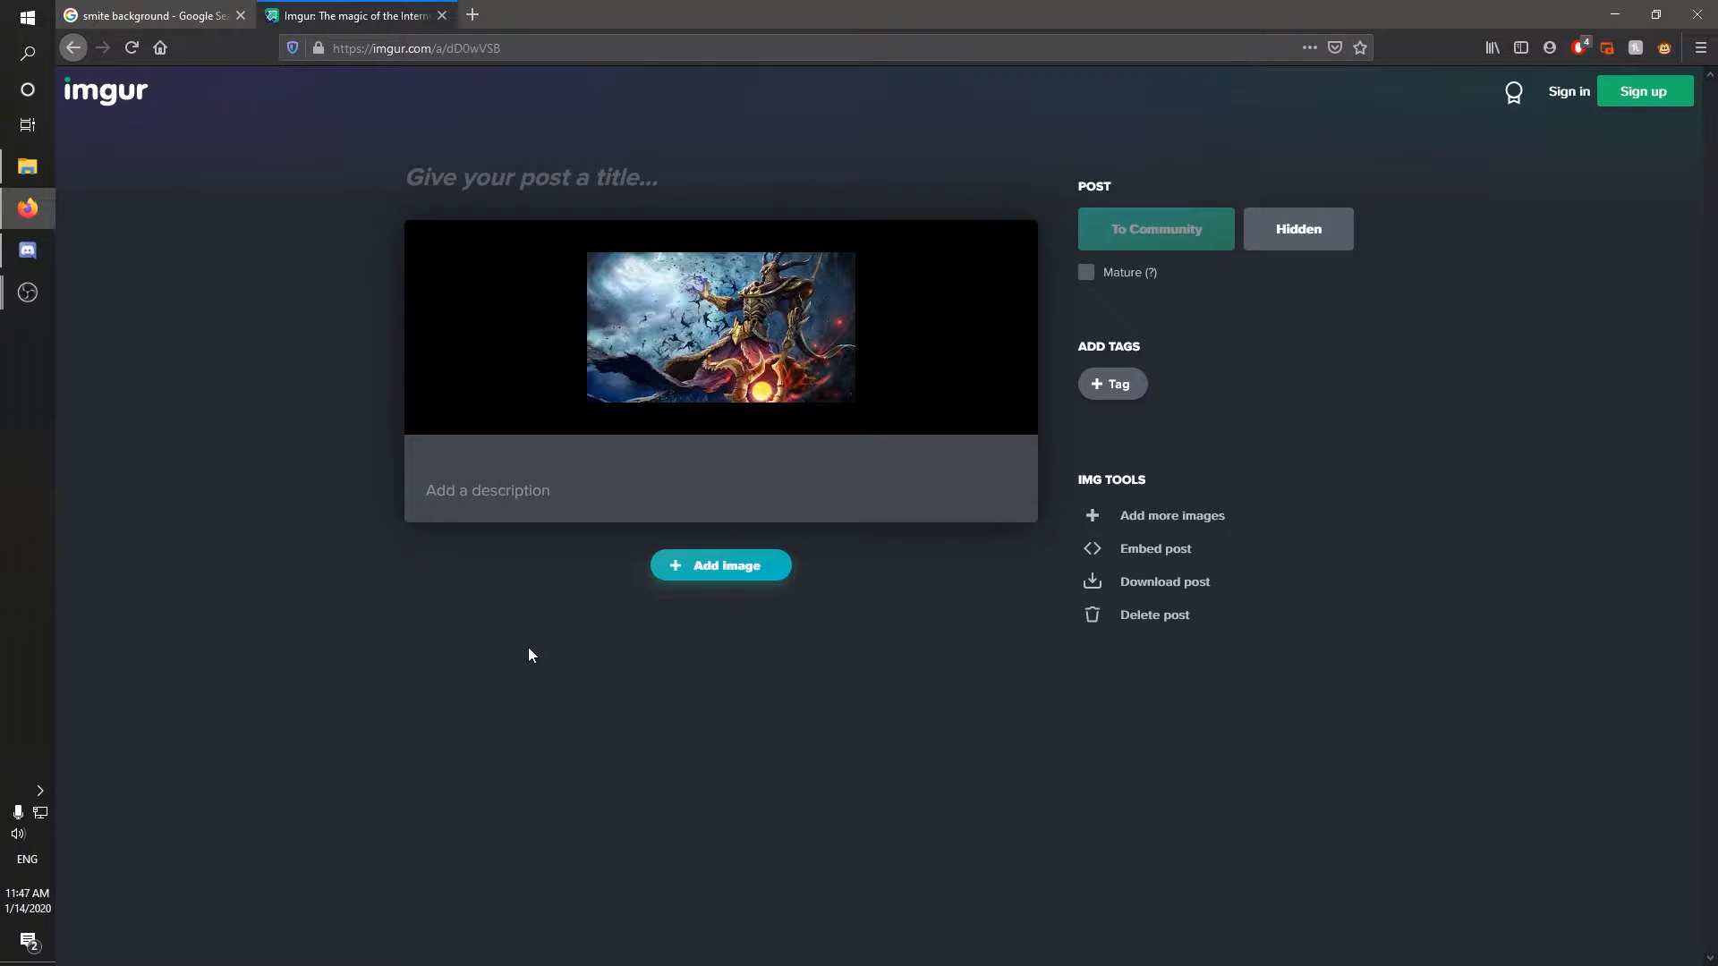
pyautogui.hotkey('ctrl', 'v')
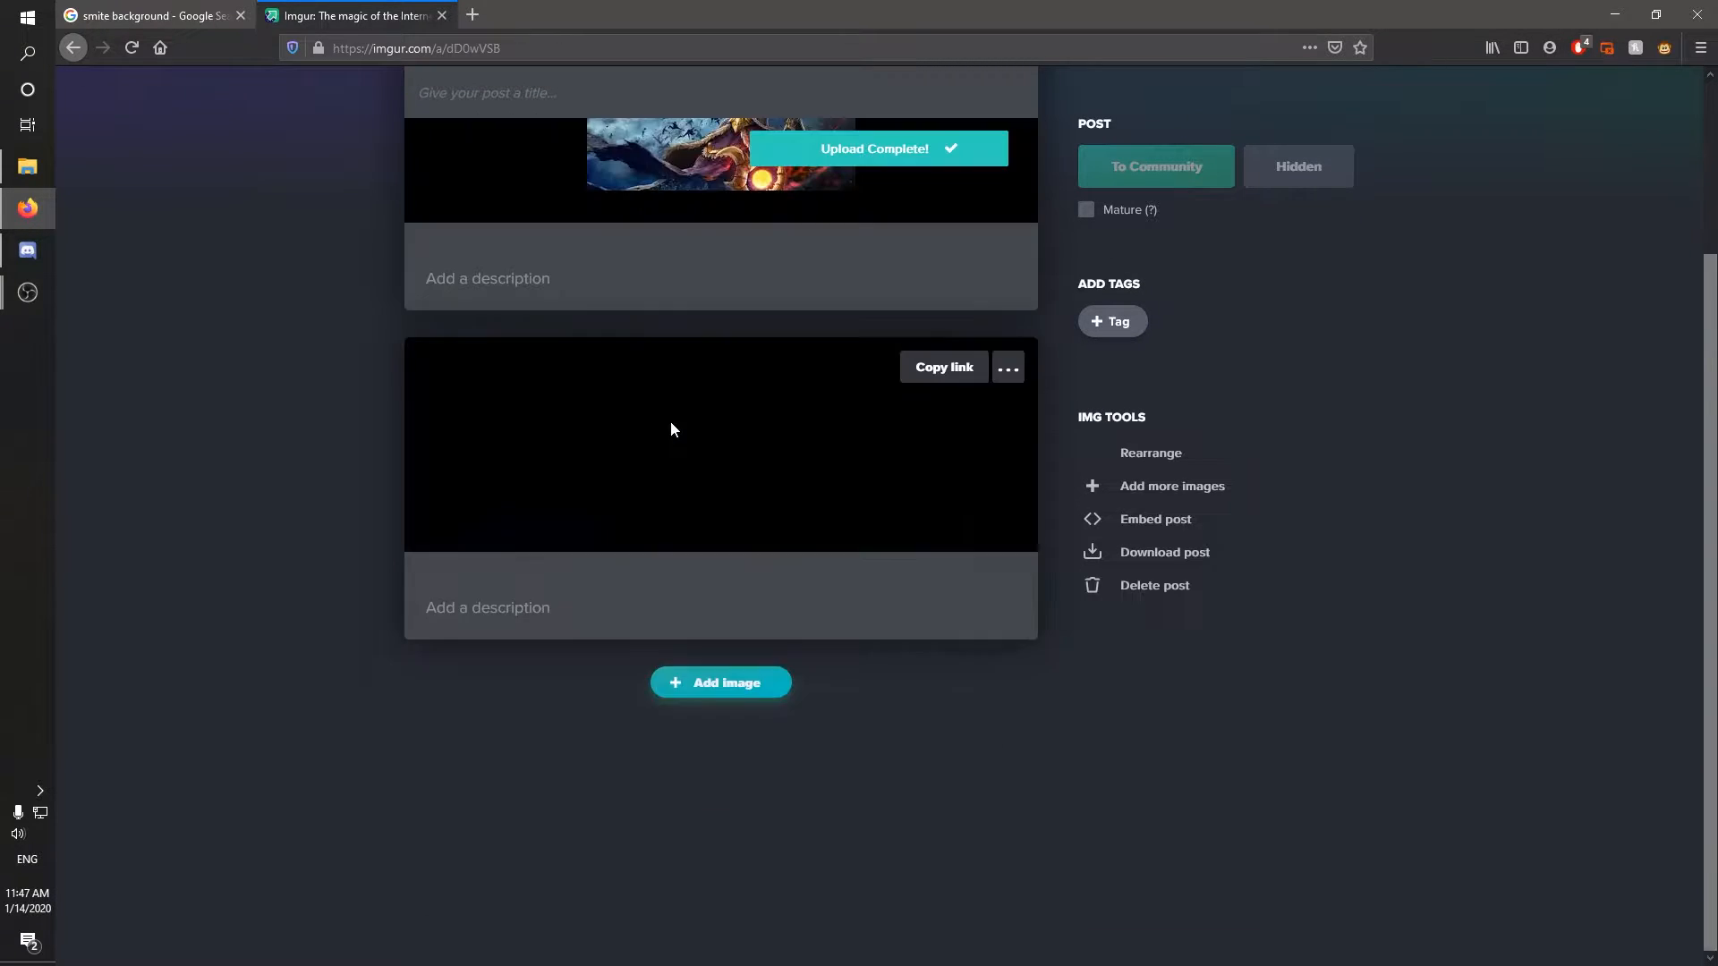
# Step: Copy the image address of the larger Hades wallpaper in the Imgur post
pyautogui.rightClick(683, 483)
pyautogui.click(508, 575)
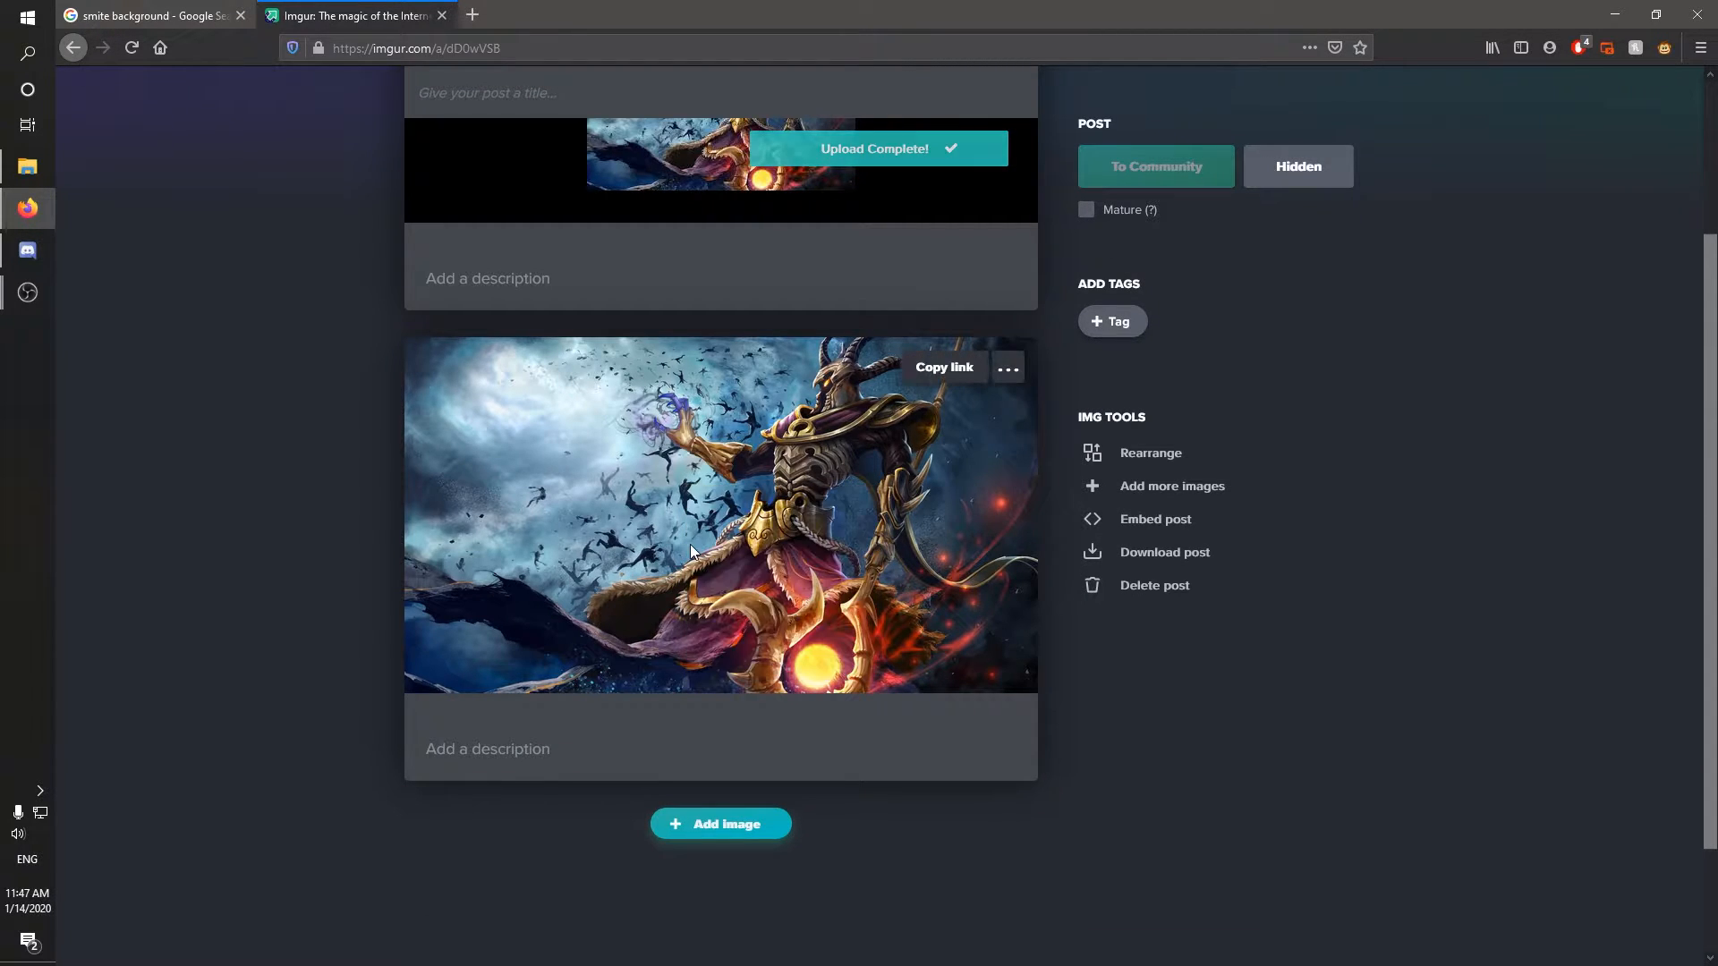
pyautogui.rightClick(690, 544)
pyautogui.click(808, 590)
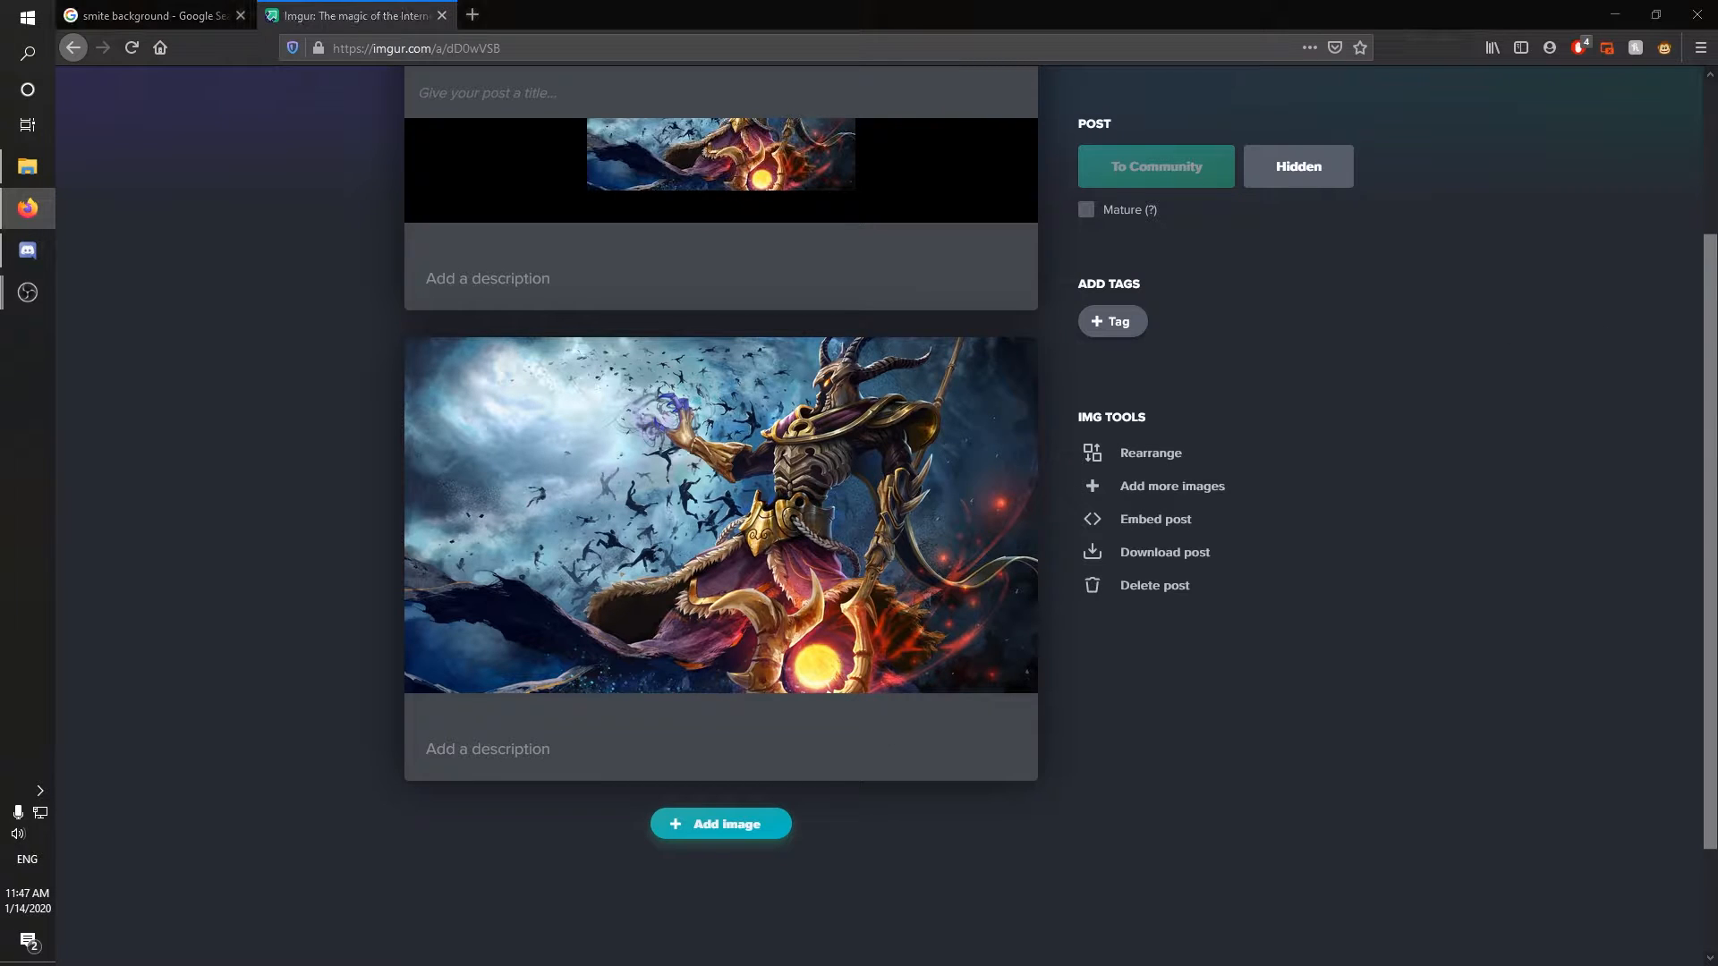
# Step: Switch to OBS and set the Picks and Bans tool's custom background to the copied Imgur image URL
pyautogui.hotkey('alt', 'Tab')
pyautogui.moveTo(797, 181); pyautogui.dragTo(741, 154)
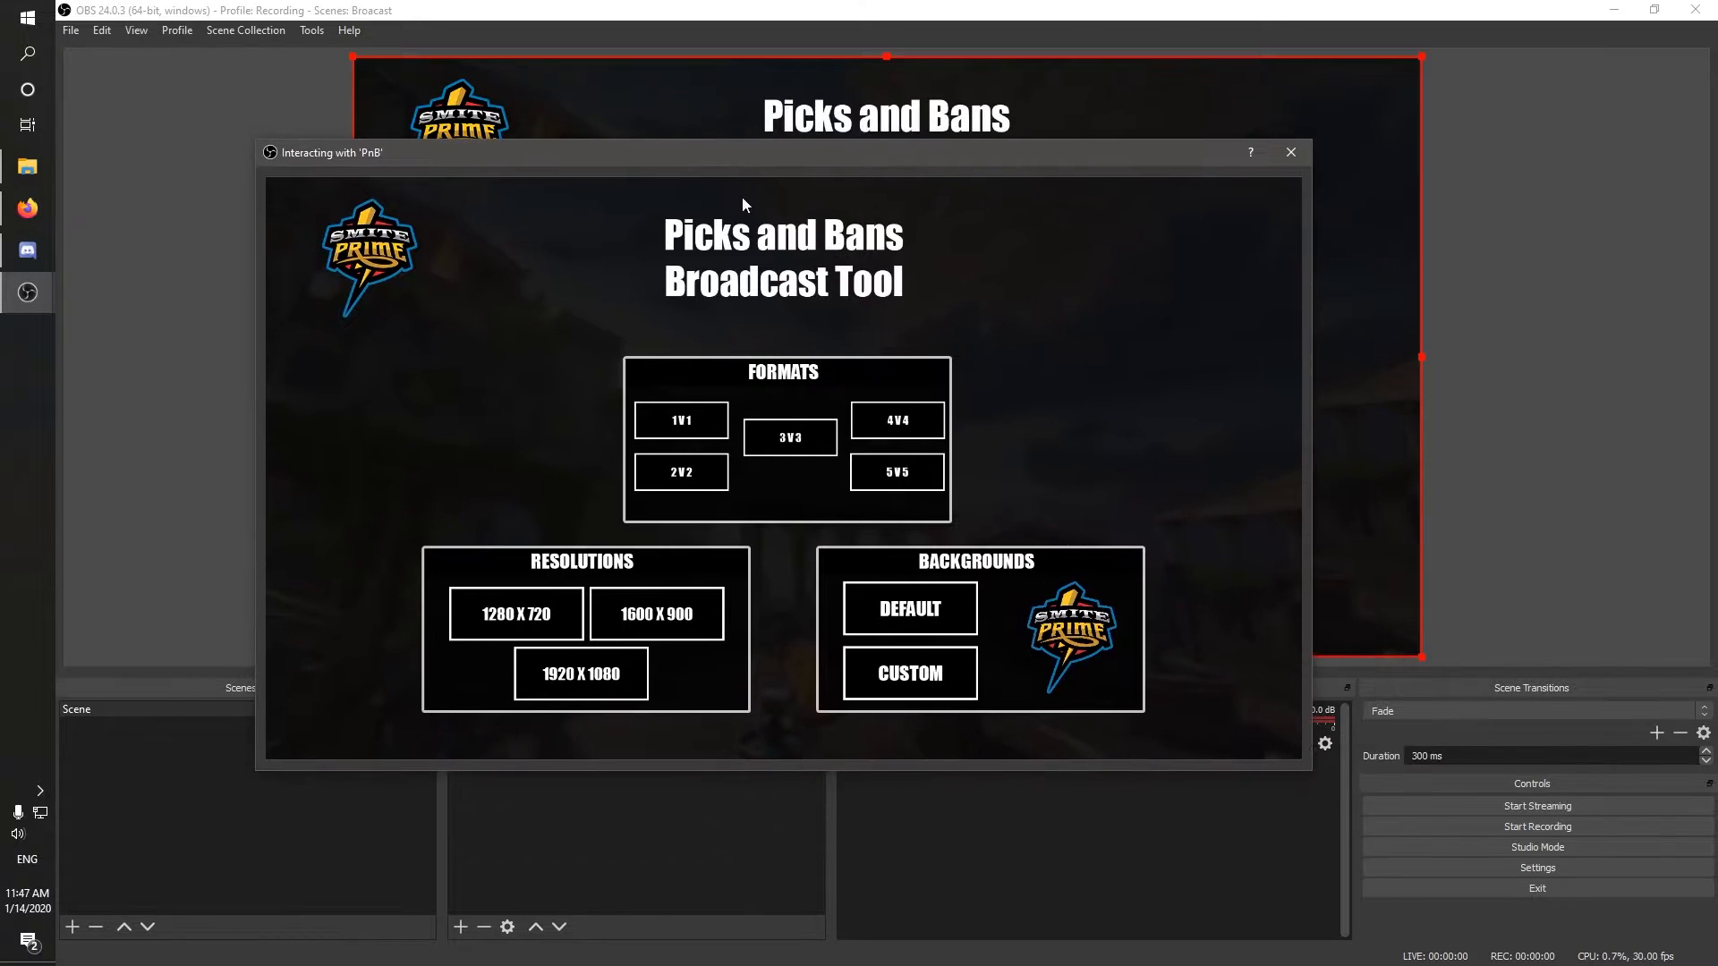
pyautogui.click(919, 689)
pyautogui.hotkey('ctrl', 'v')
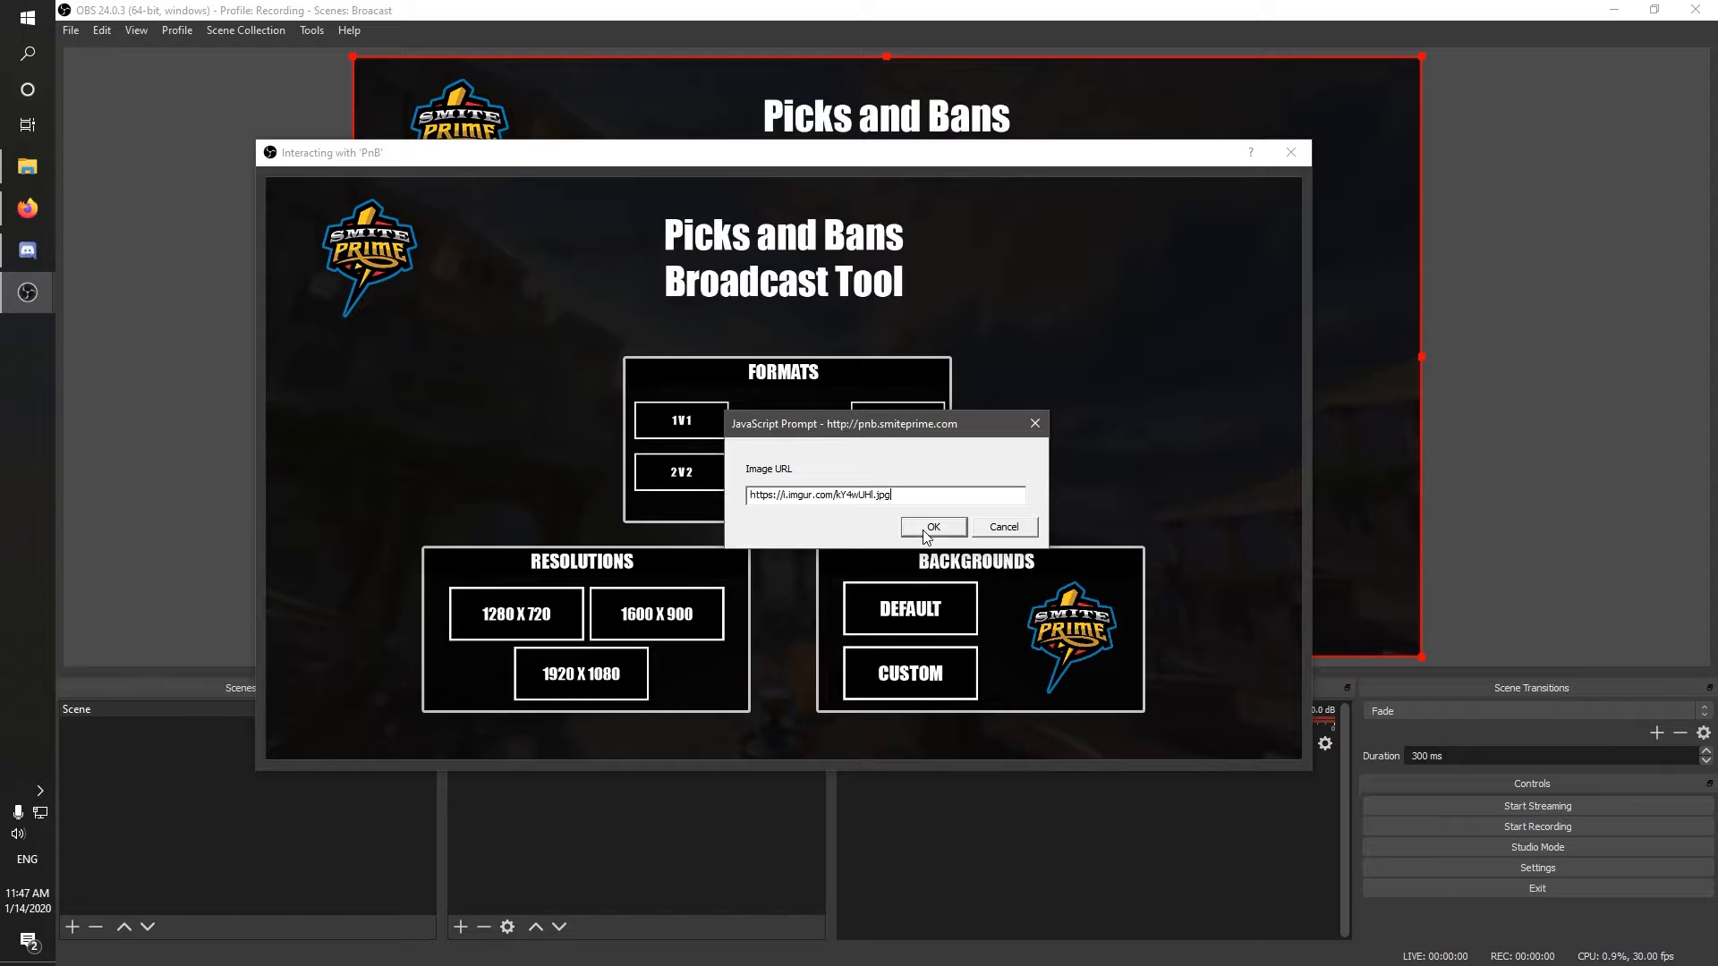
pyautogui.click(933, 526)
# Step: Open the 5v5 format with both team names left blank, and return to the tool's main page
pyautogui.click(890, 480)
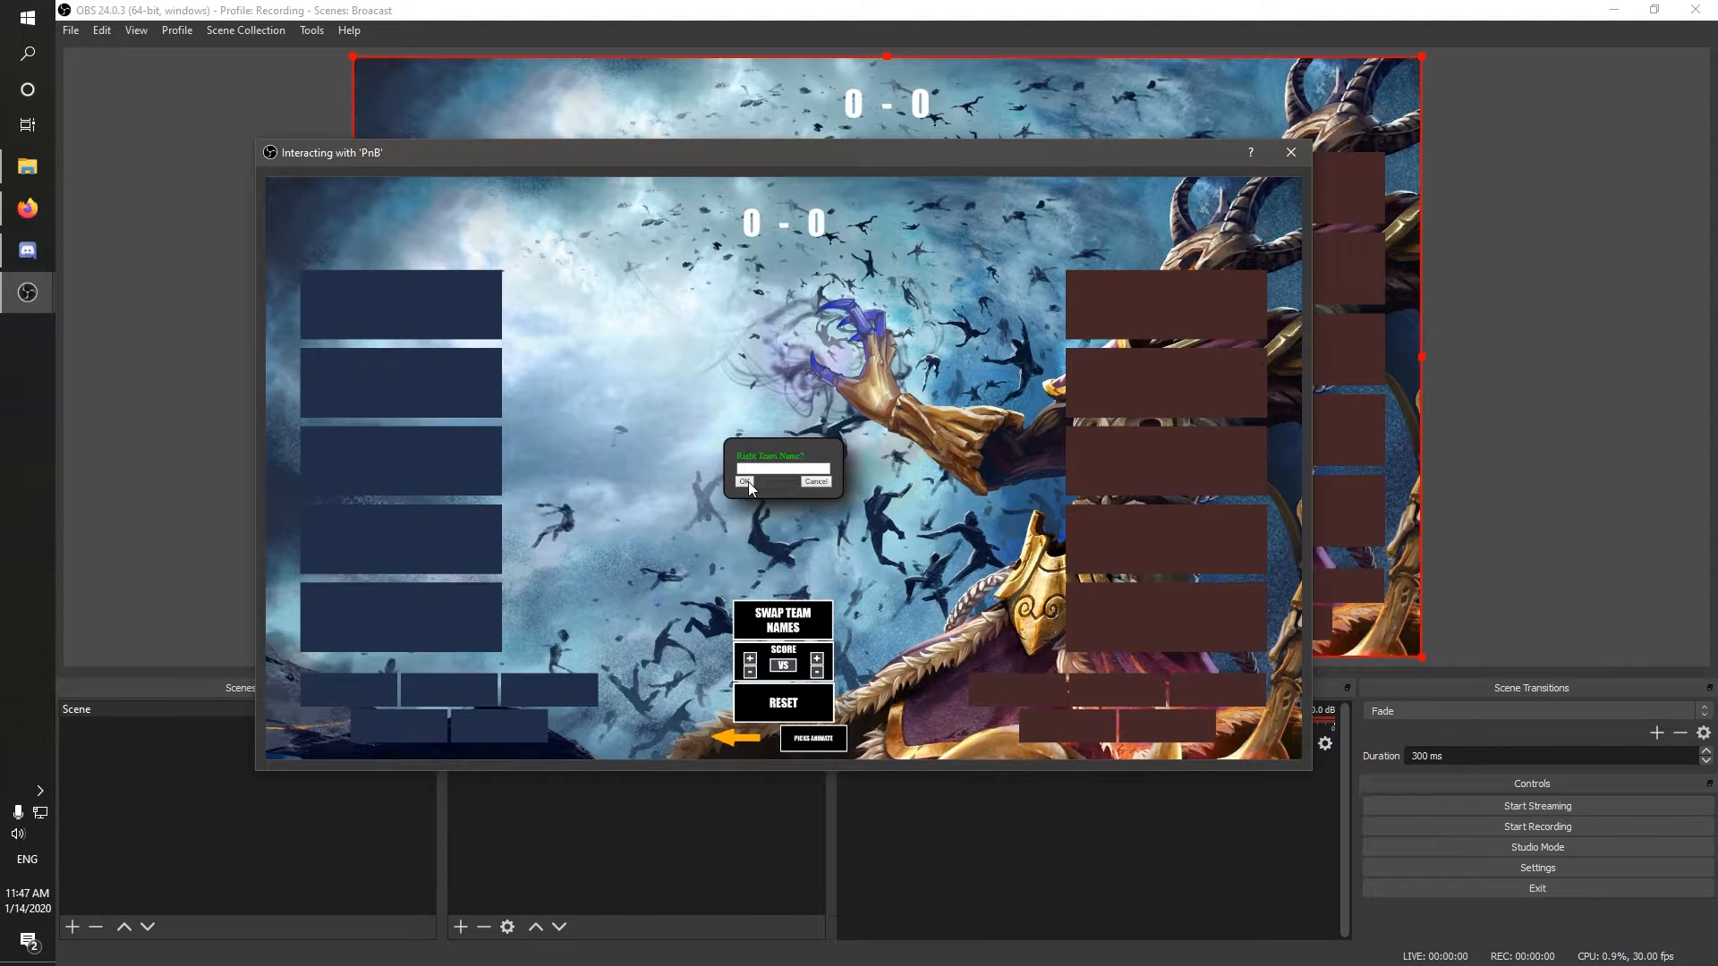
pyautogui.click(748, 481)
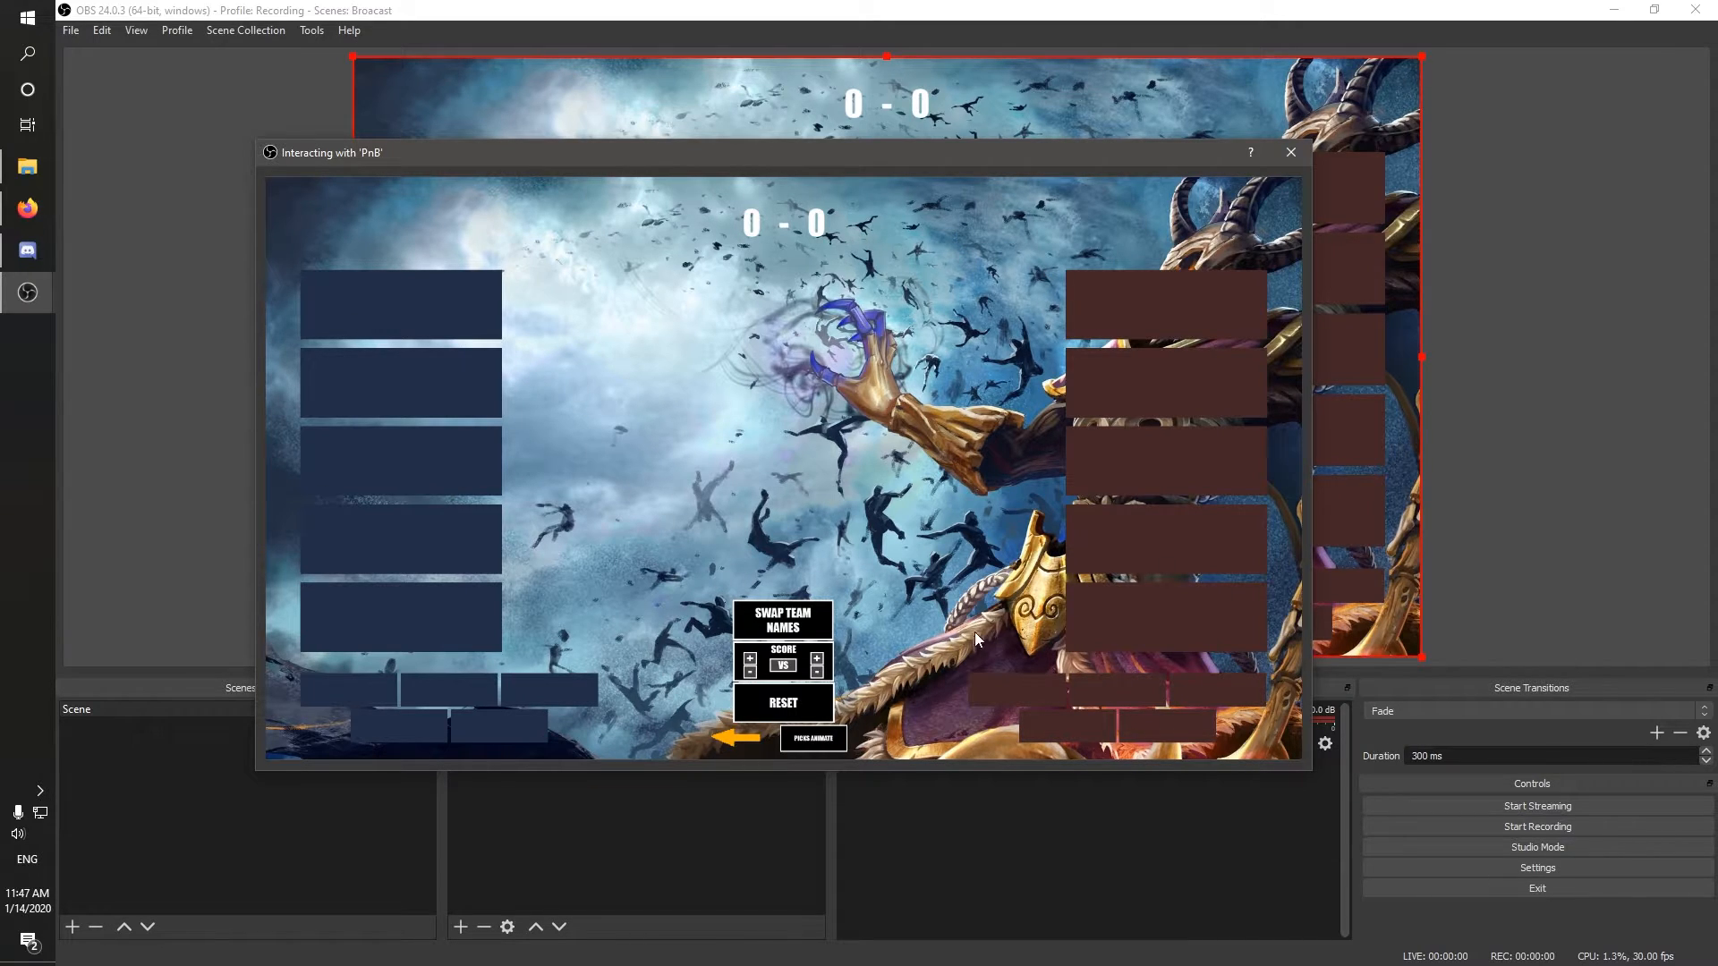
pyautogui.click(729, 739)
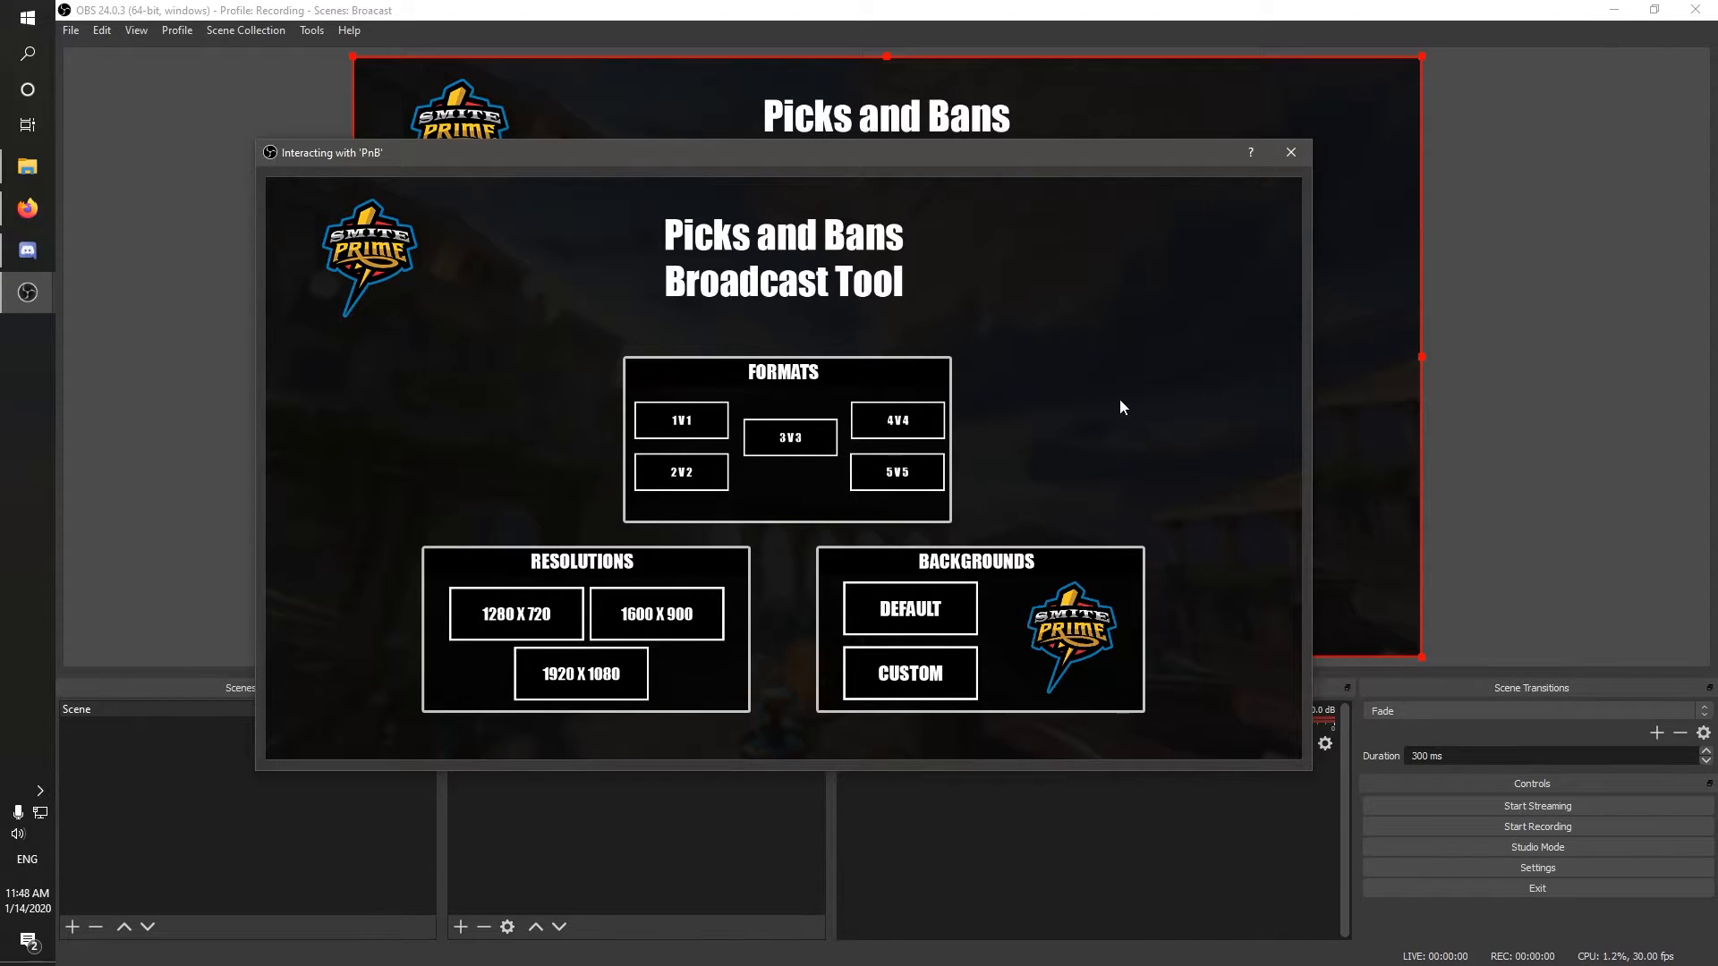
# Step: Open the 5v5 format with "L Team" as the left team name and "R Team" as the right team name
pyautogui.click(891, 474)
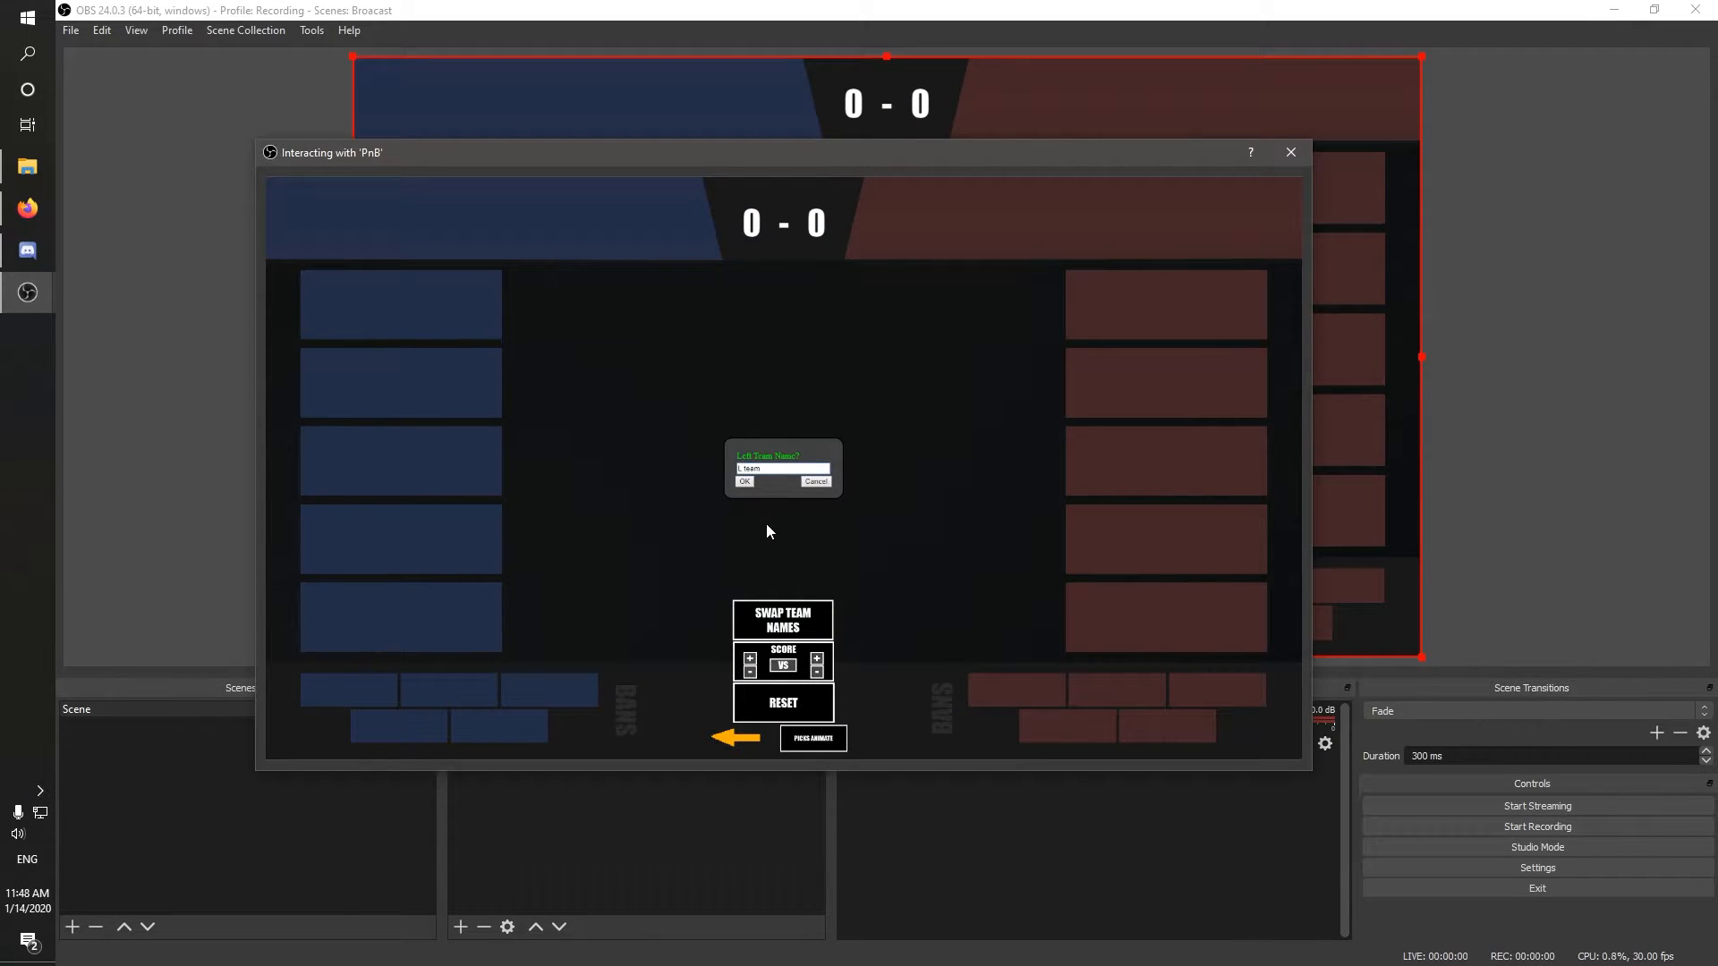
pyautogui.click(743, 483)
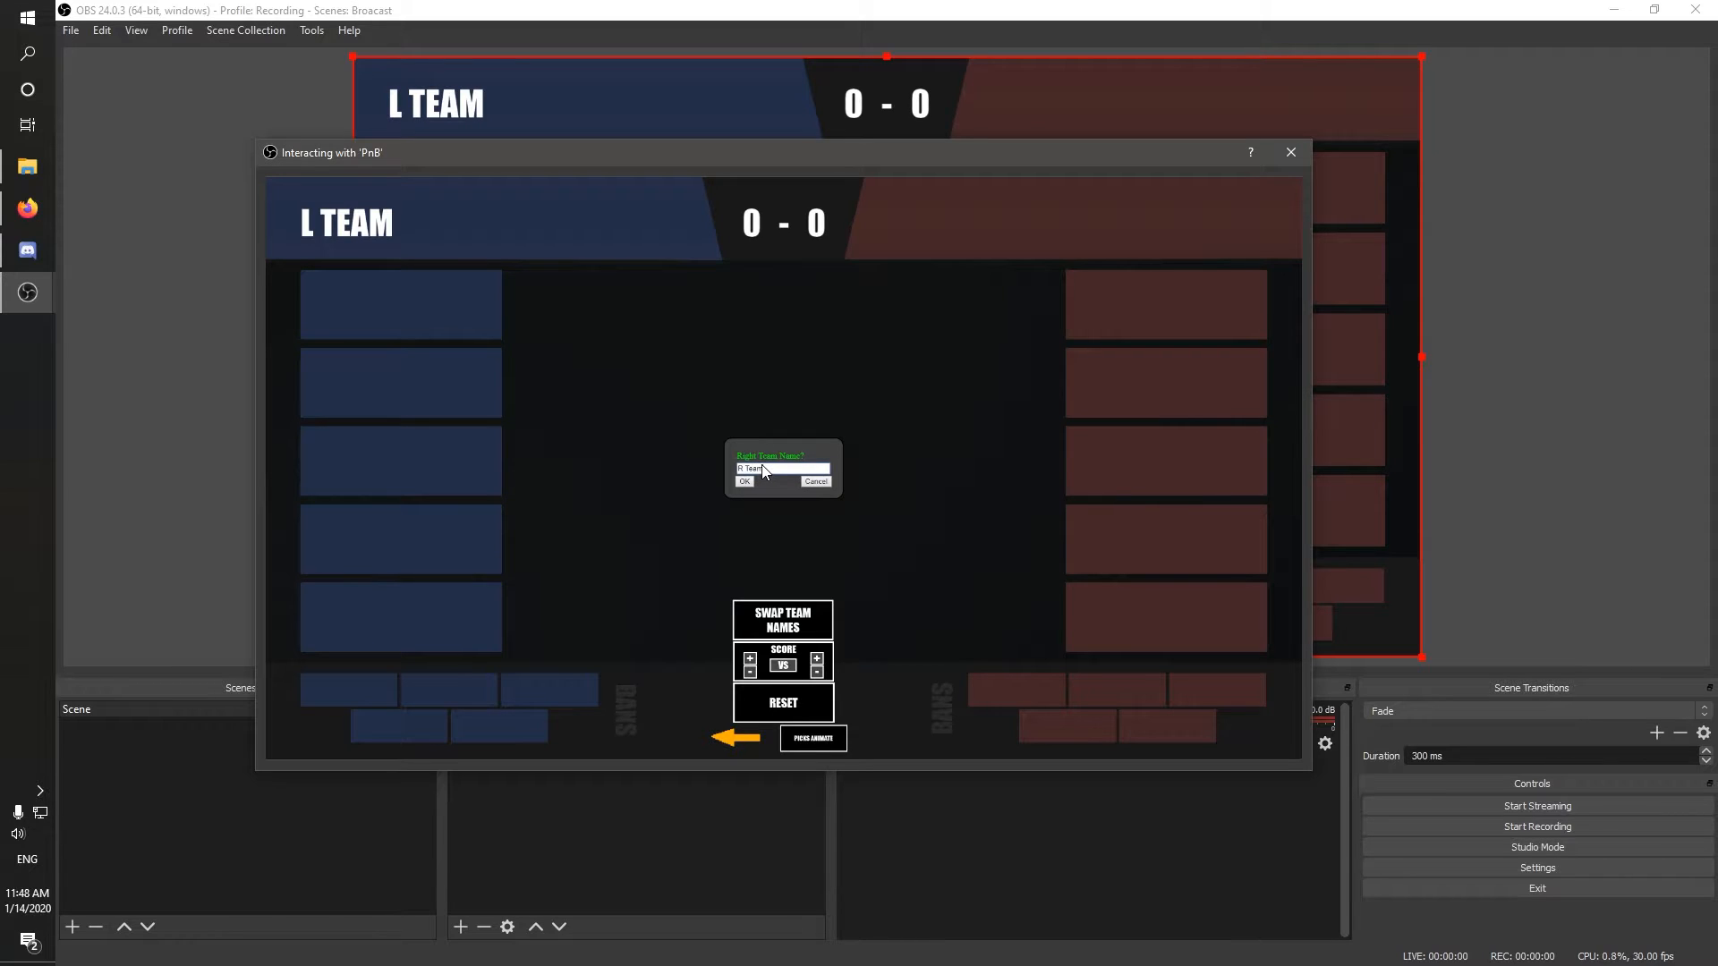
pyautogui.click(750, 483)
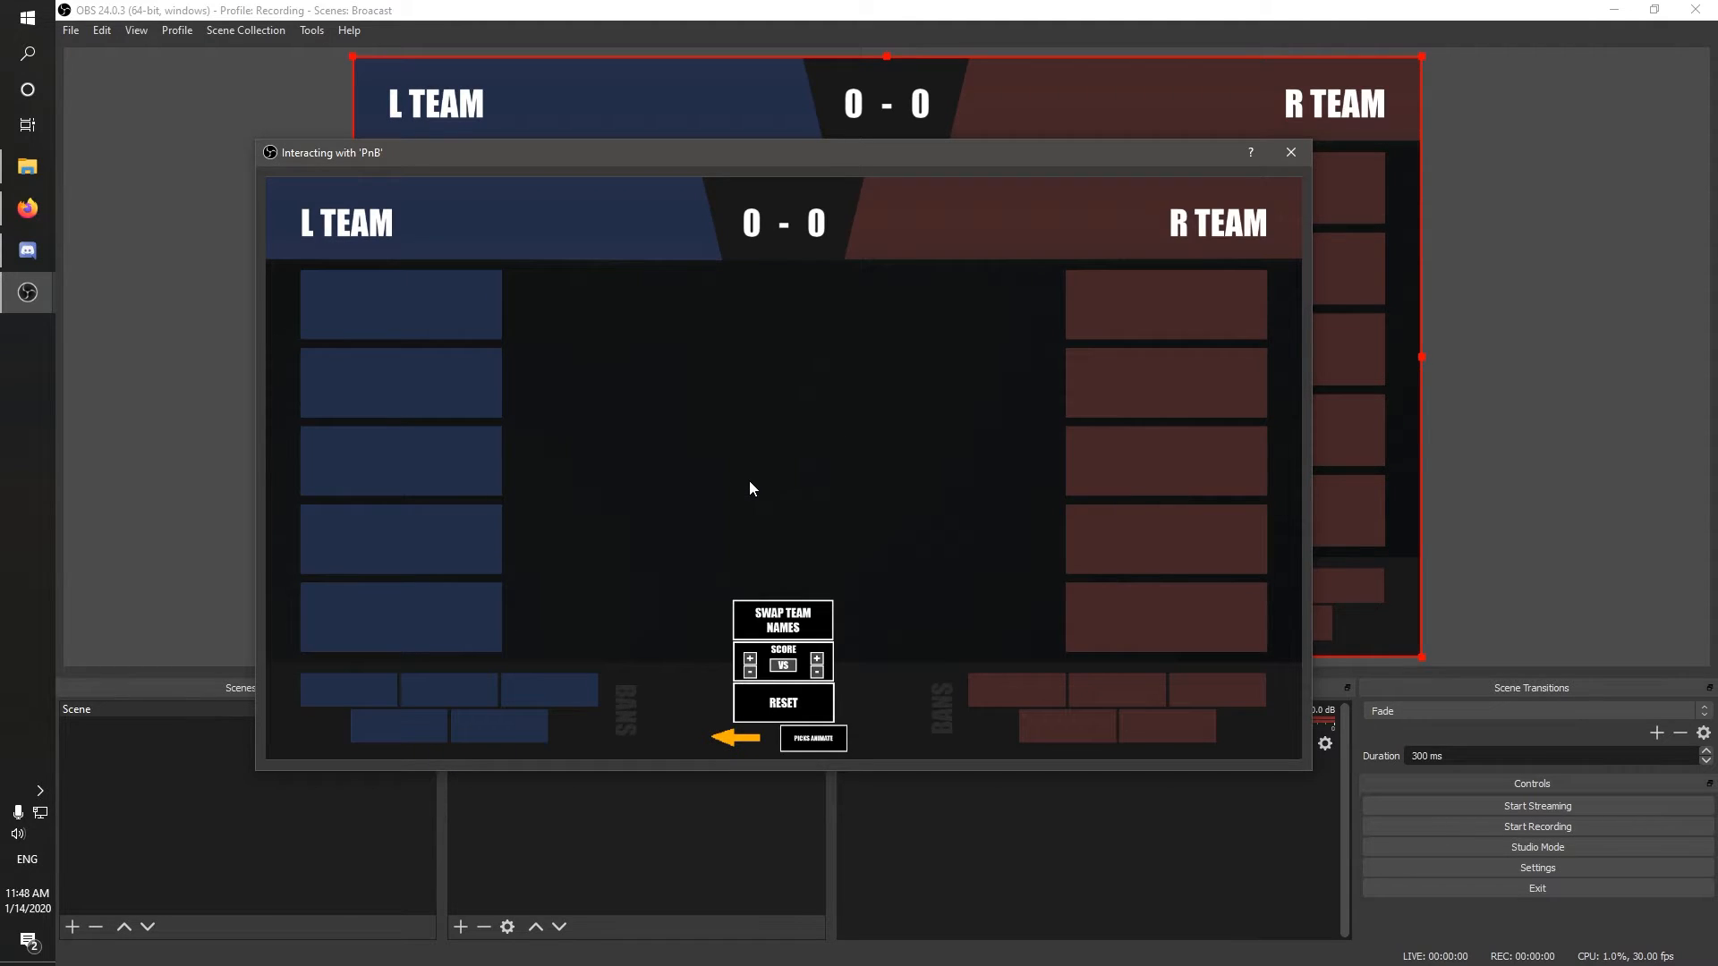
# Step: Try raising and lowering the left team's score, and switch the score display to VS
pyautogui.click(749, 660)
pyautogui.click(750, 661)
pyautogui.click(750, 672)
pyautogui.click(750, 672)
pyautogui.click(785, 666)
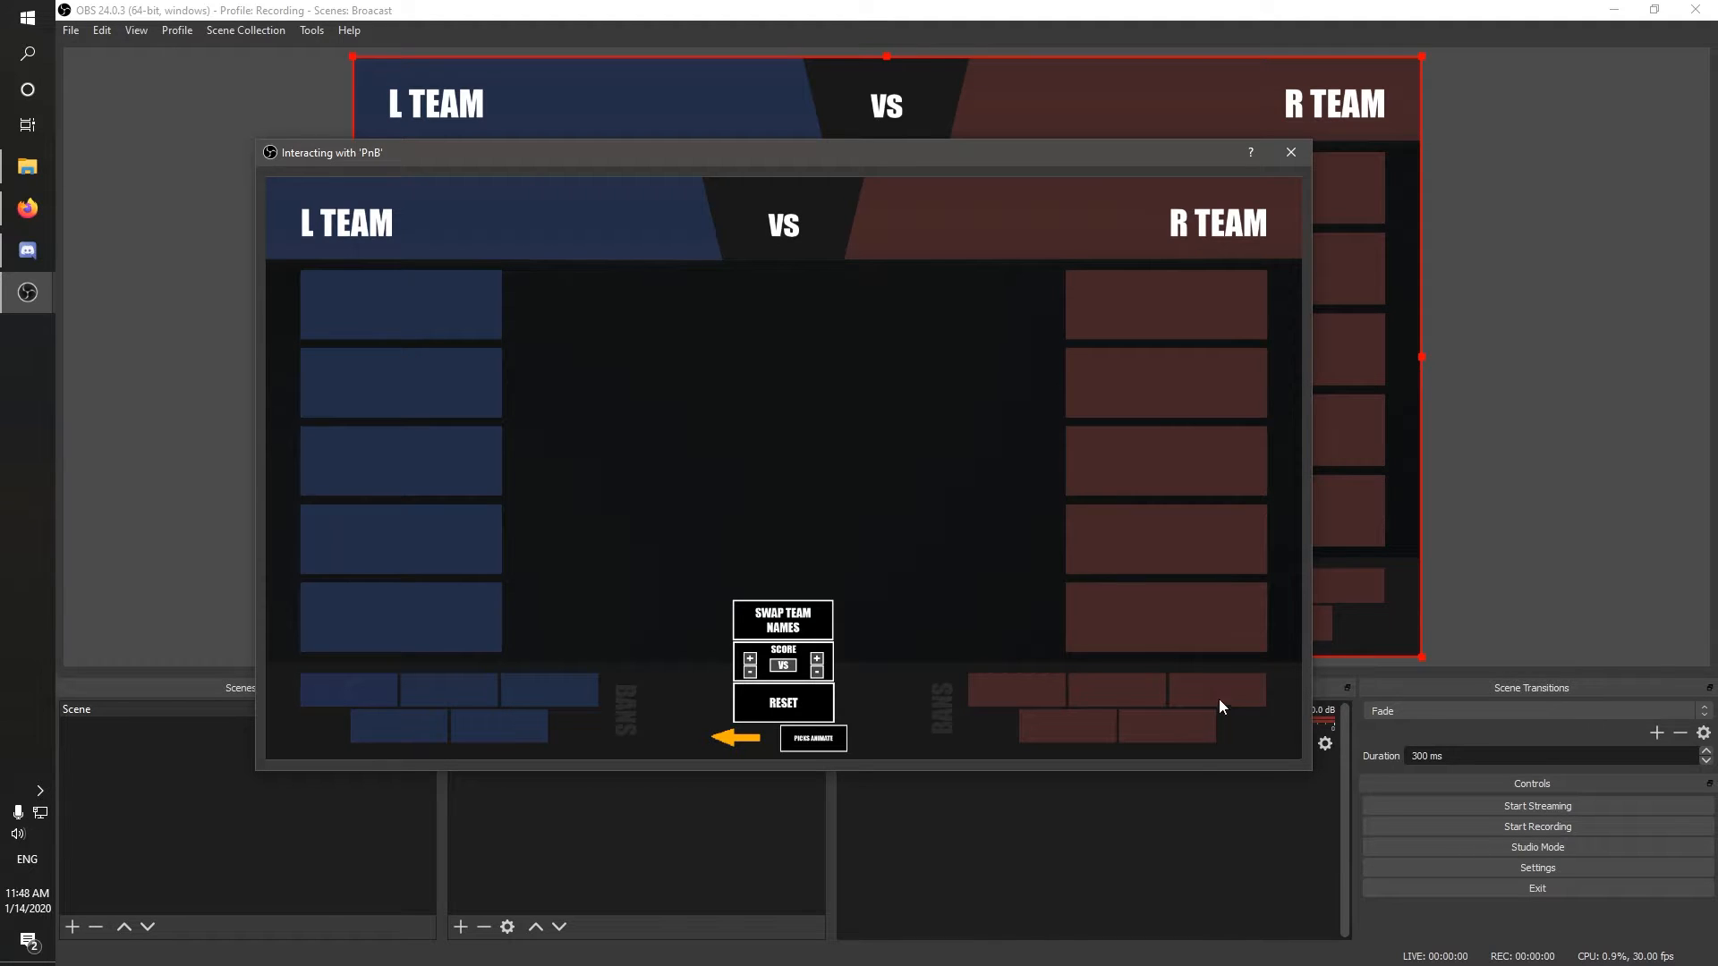
# Step: Ban Achilles in the left team's first ban slot and enlarge the interaction window
pyautogui.click(387, 690)
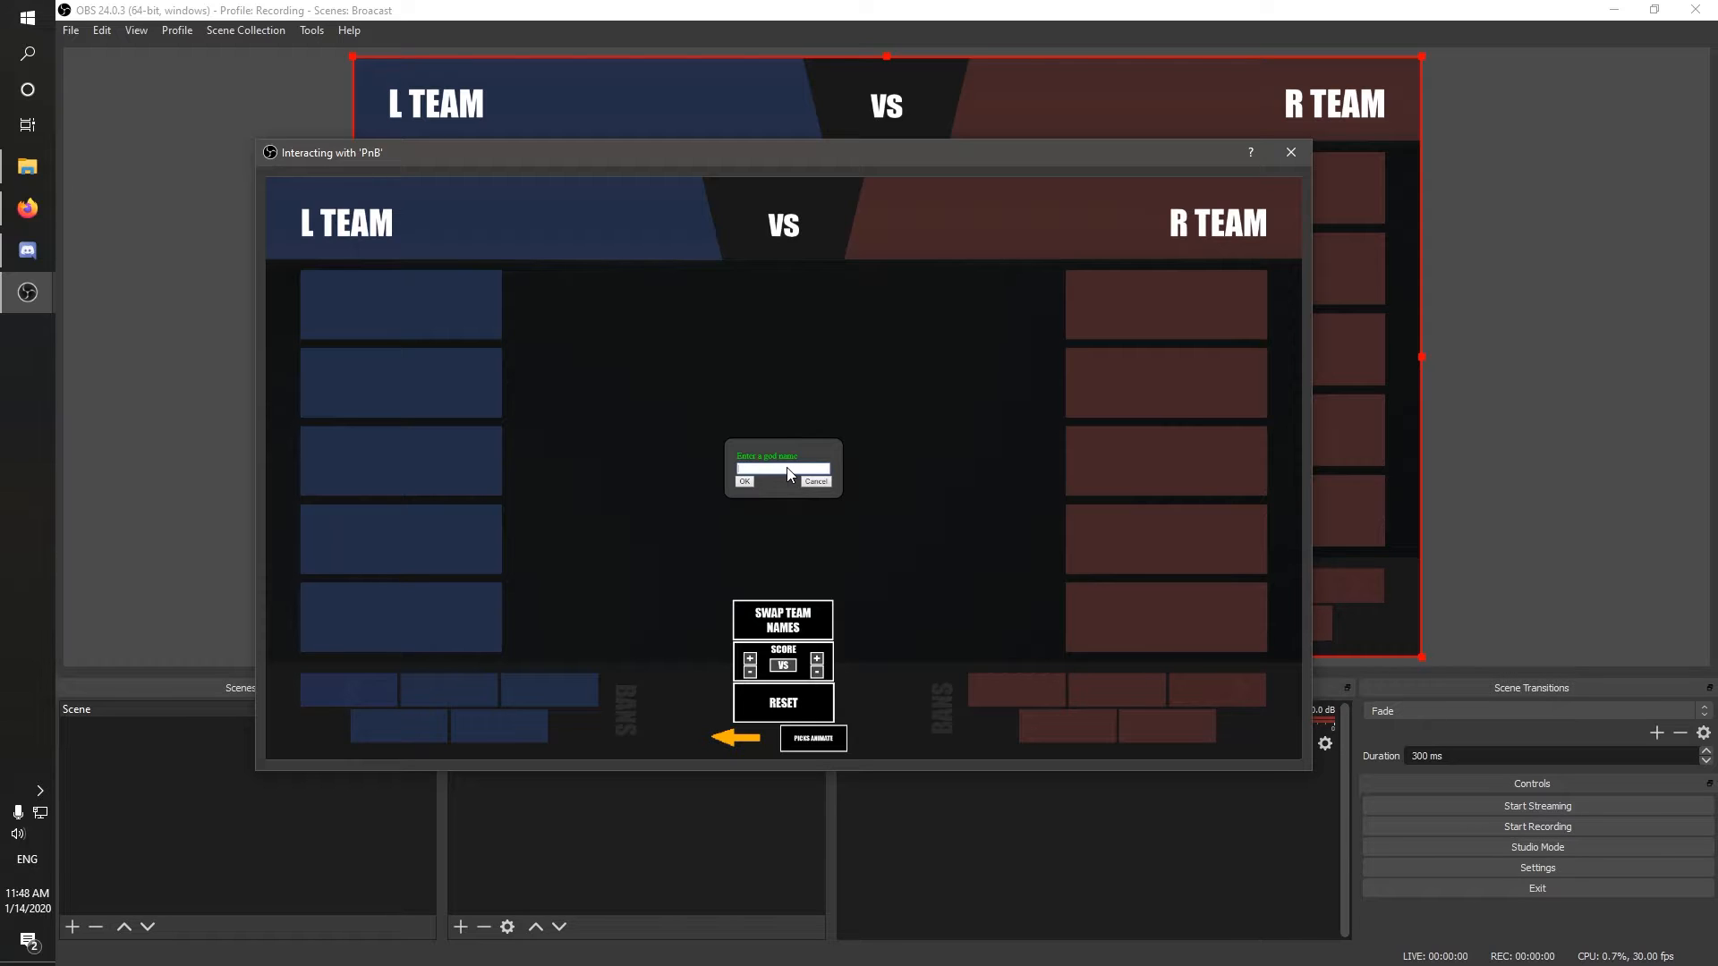
pyautogui.write('Achilles')
pyautogui.moveTo(1302, 768); pyautogui.dragTo(1441, 939)
pyautogui.click(805, 569)
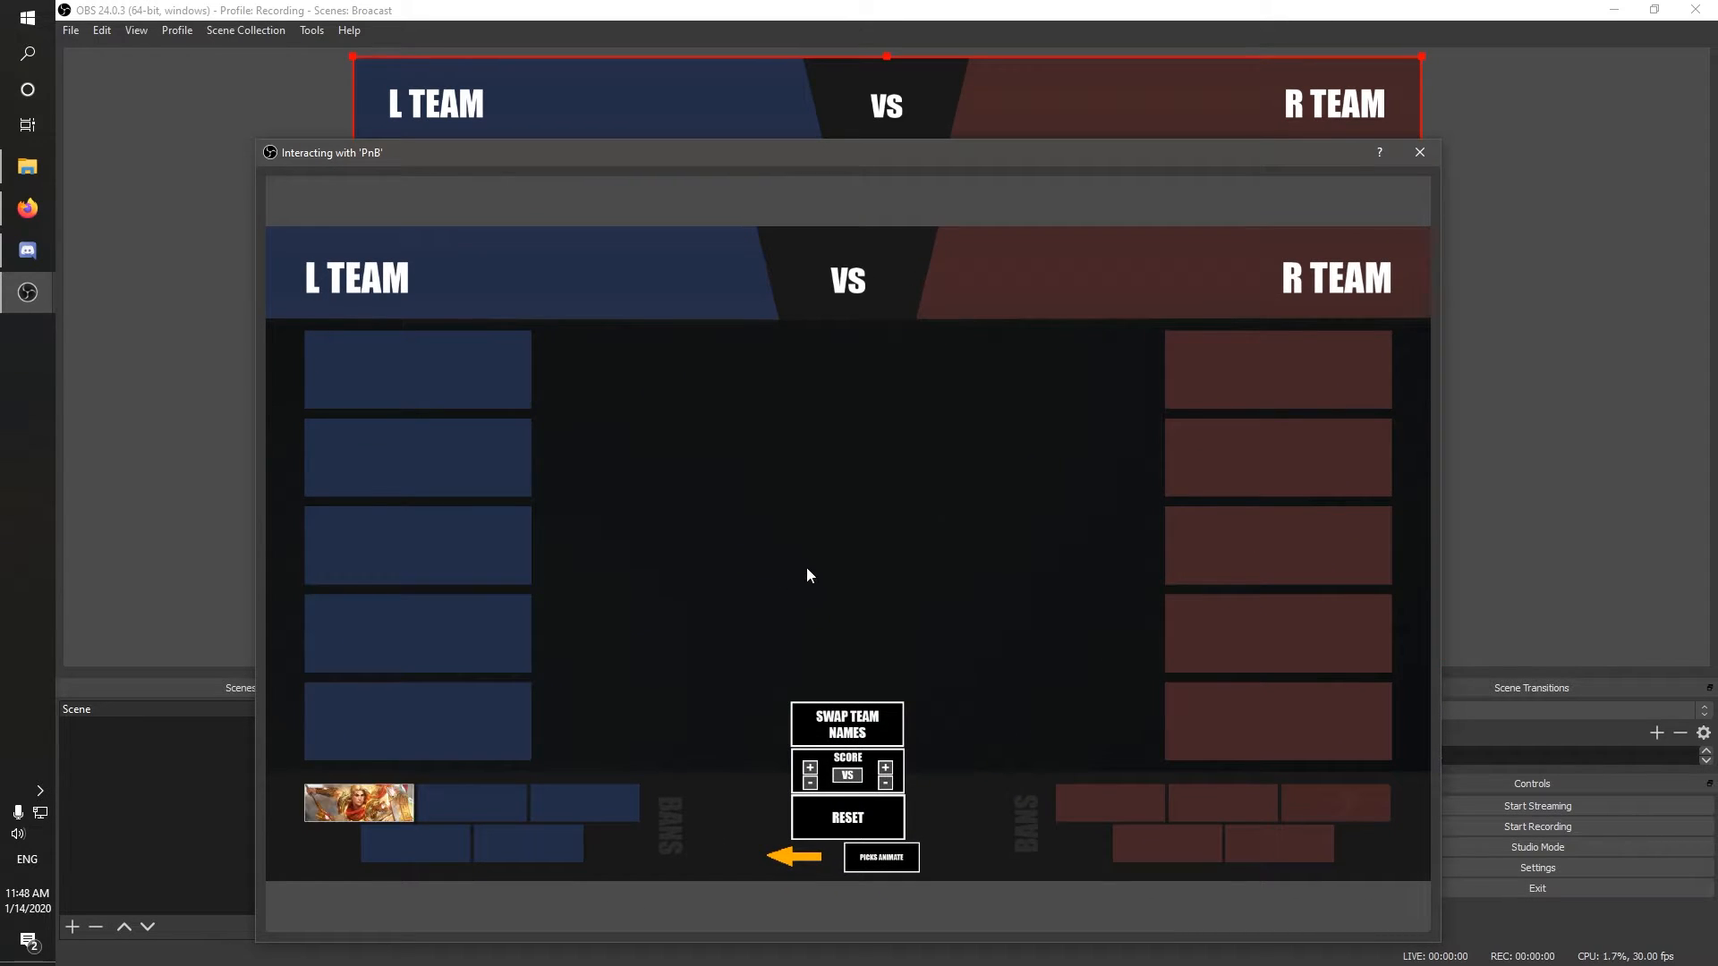
# Step: Move the interaction window aside to uncover the preview, and pick Achilles in the right team's first pick slot
pyautogui.moveTo(478, 134); pyautogui.dragTo(441, 114)
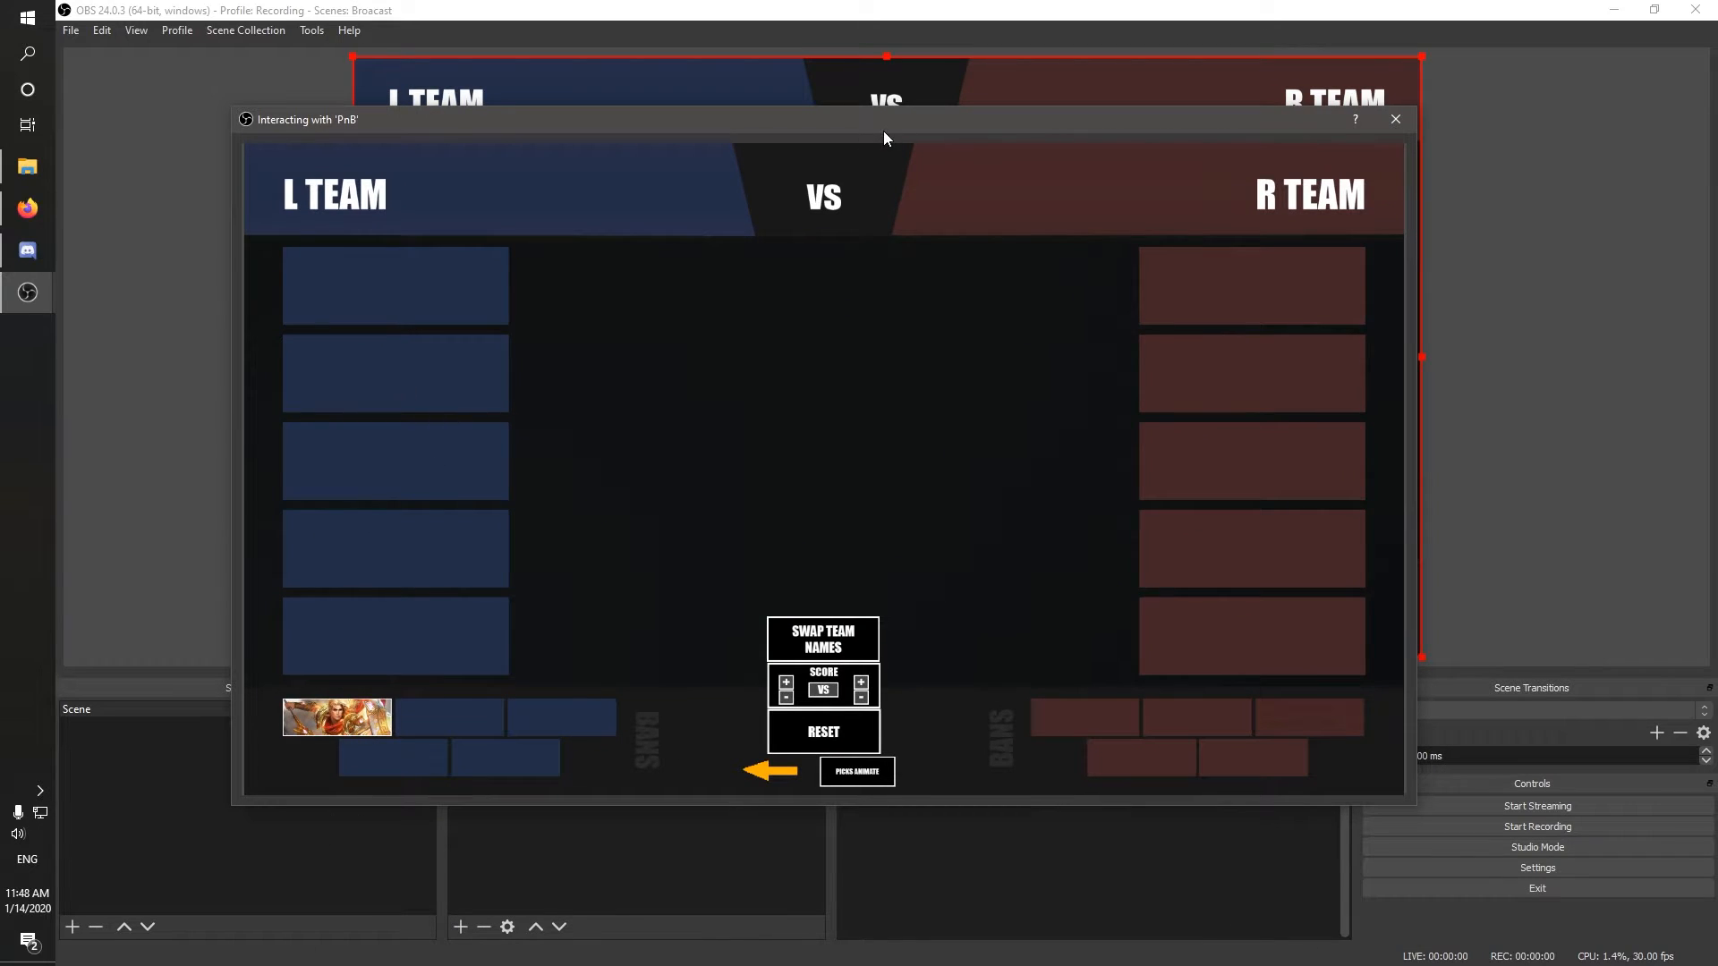
pyautogui.moveTo(883, 129); pyautogui.dragTo(3, 243)
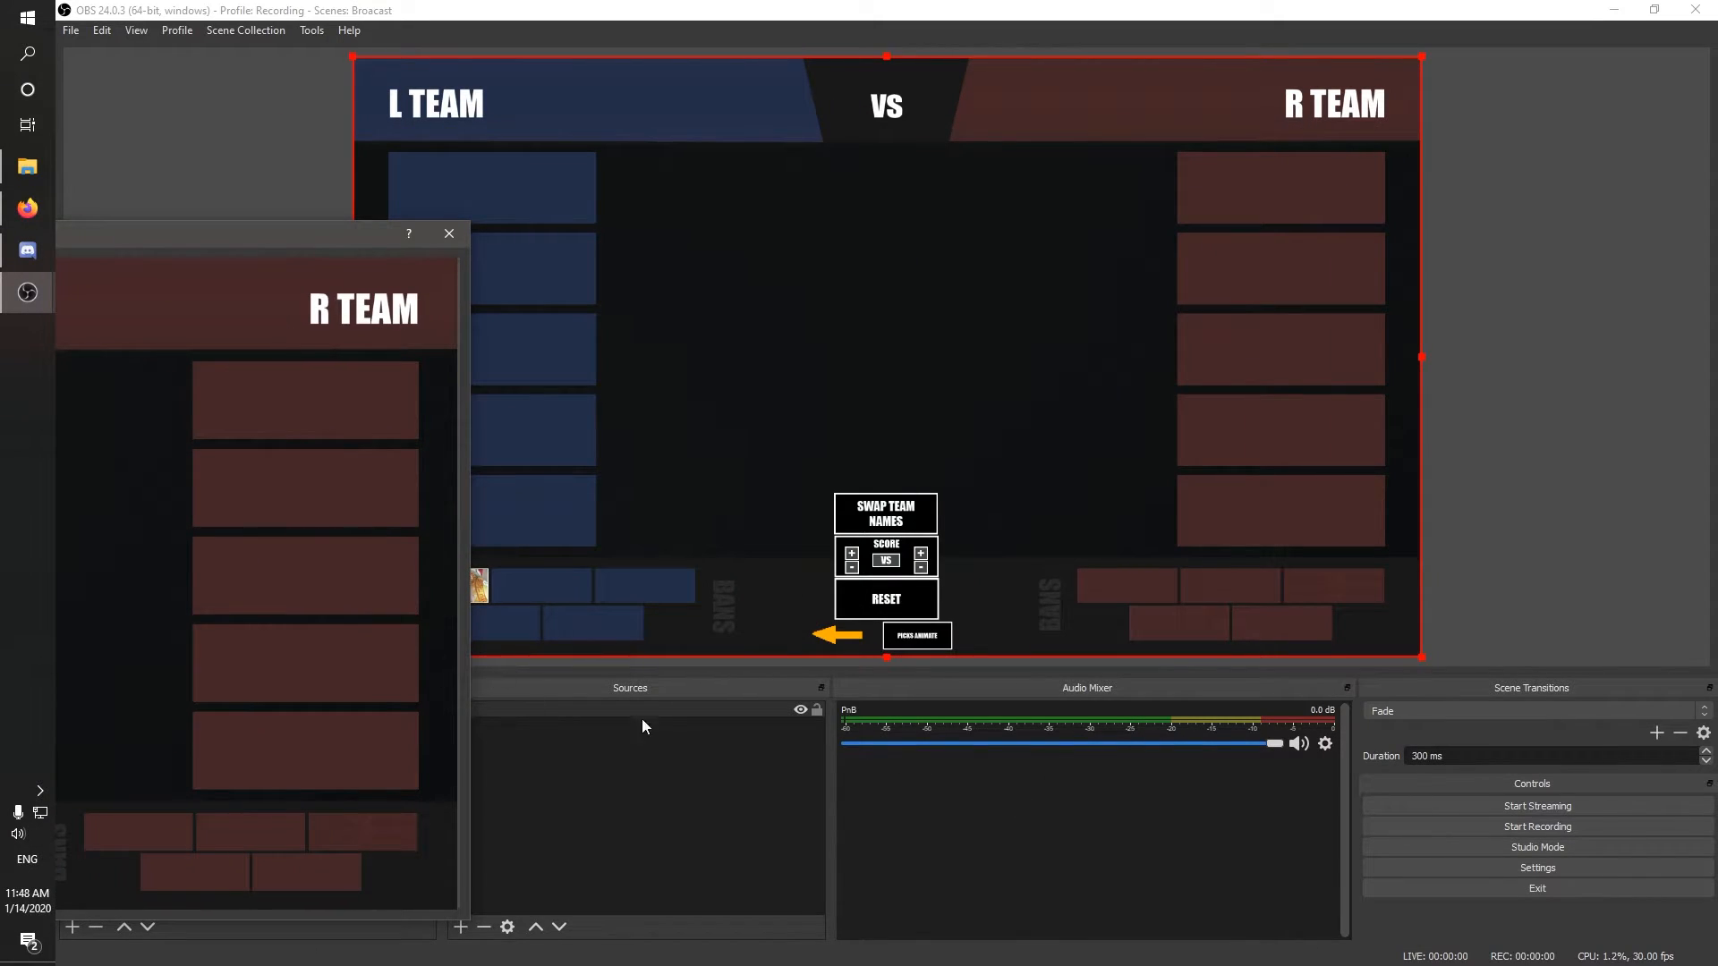
pyautogui.click(324, 406)
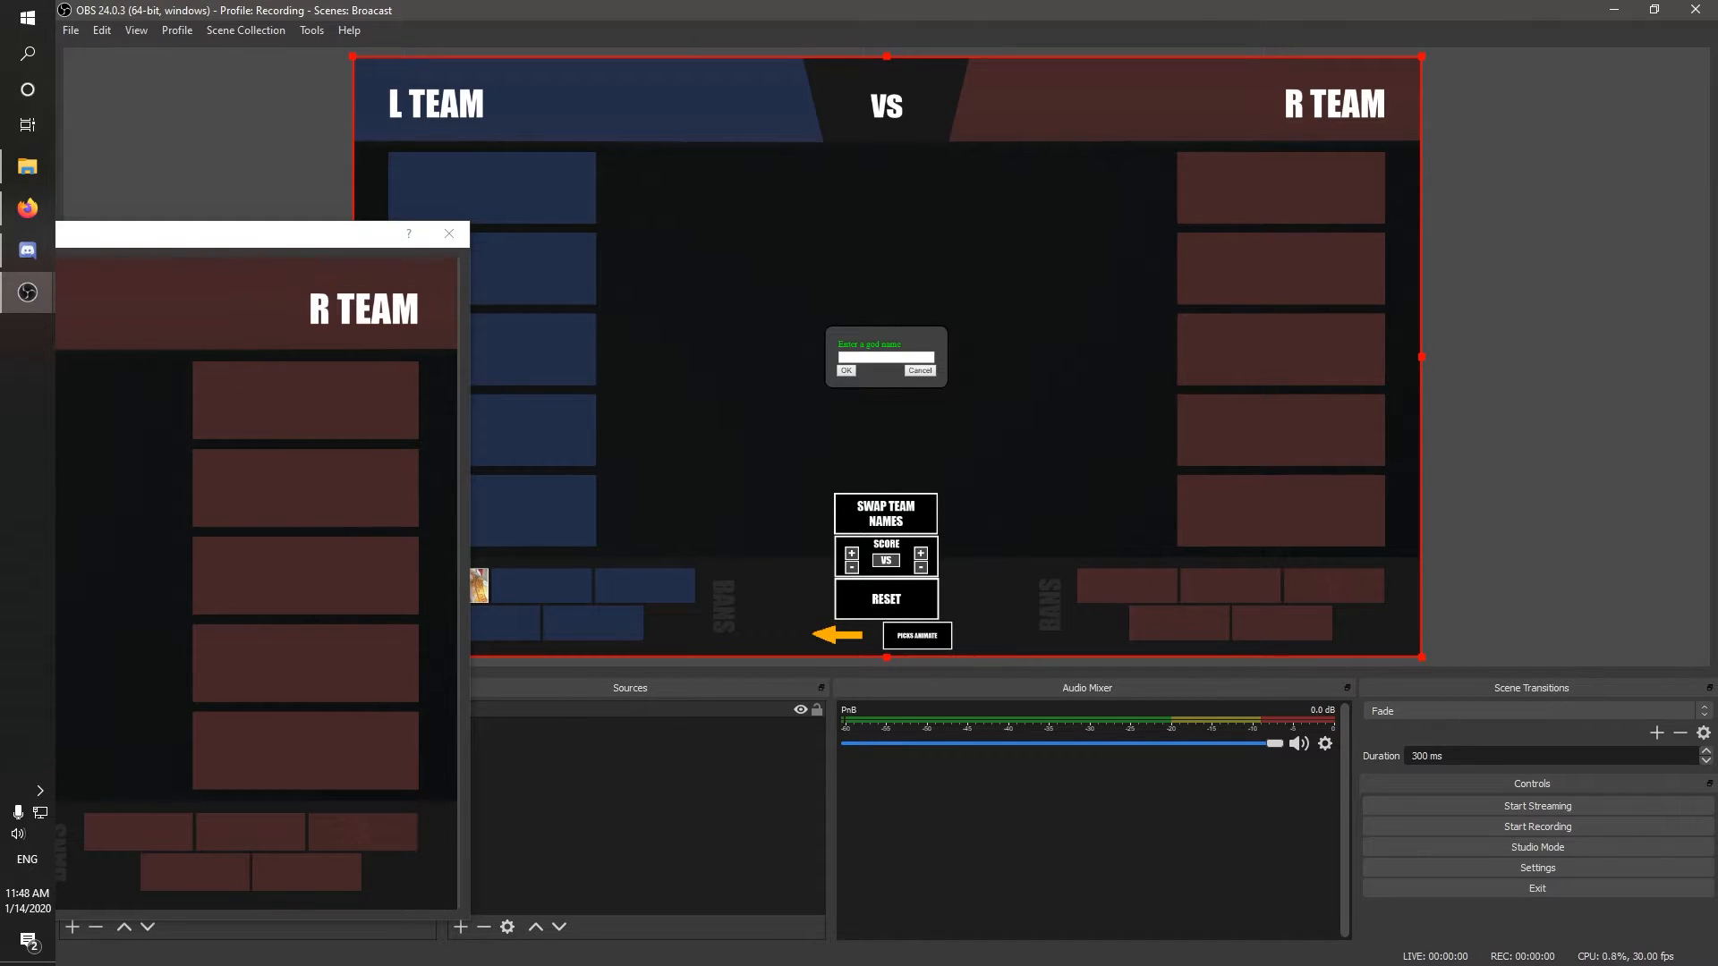
pyautogui.click(886, 357)
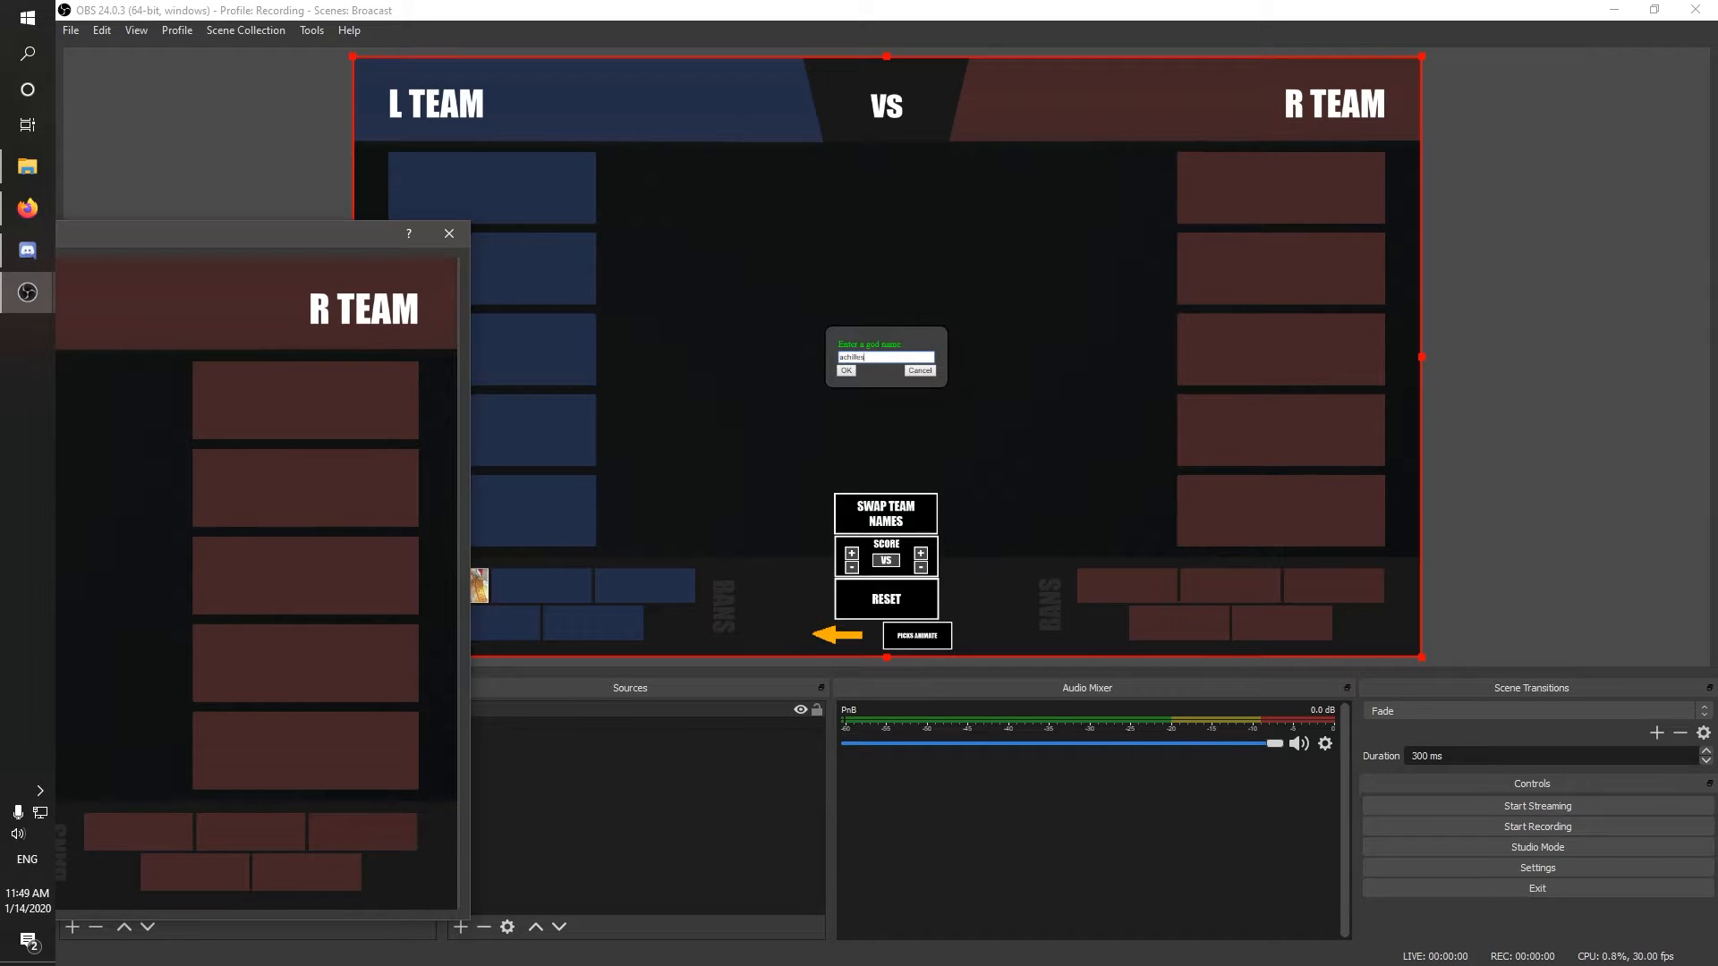
pyautogui.press('Return')
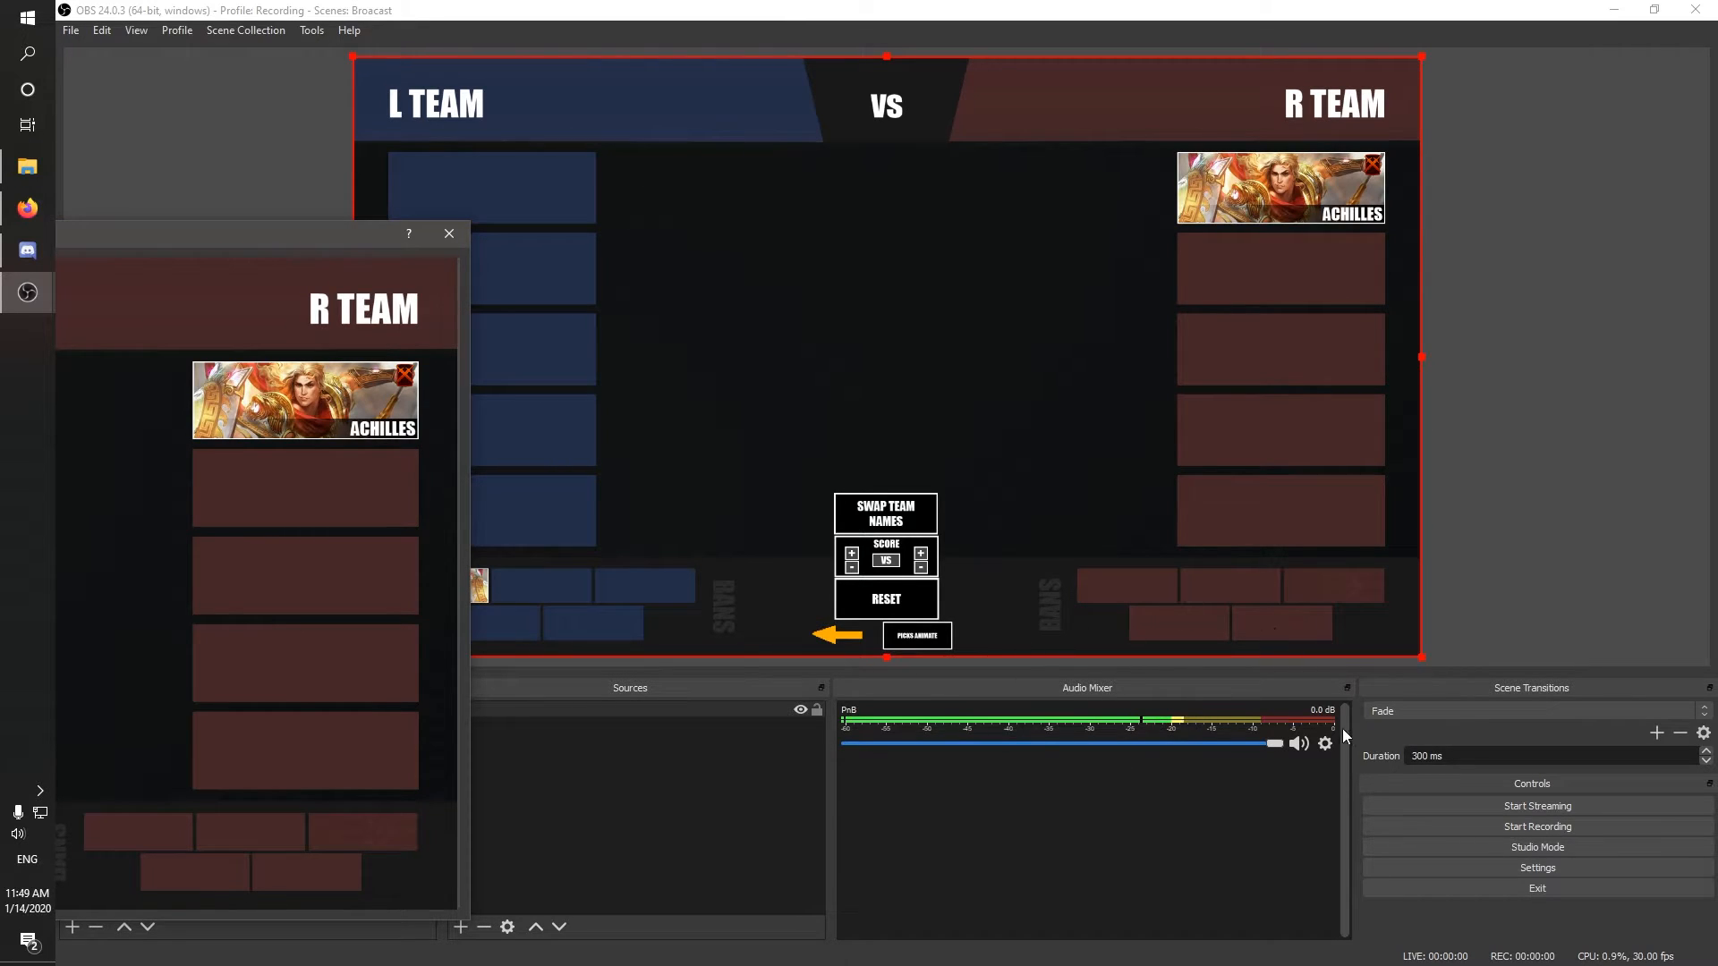
# Step: Lower the PnB source's audio volume to -27.0 dB and move the interaction window back over the preview
pyautogui.moveTo(1256, 748); pyautogui.dragTo(1018, 755)
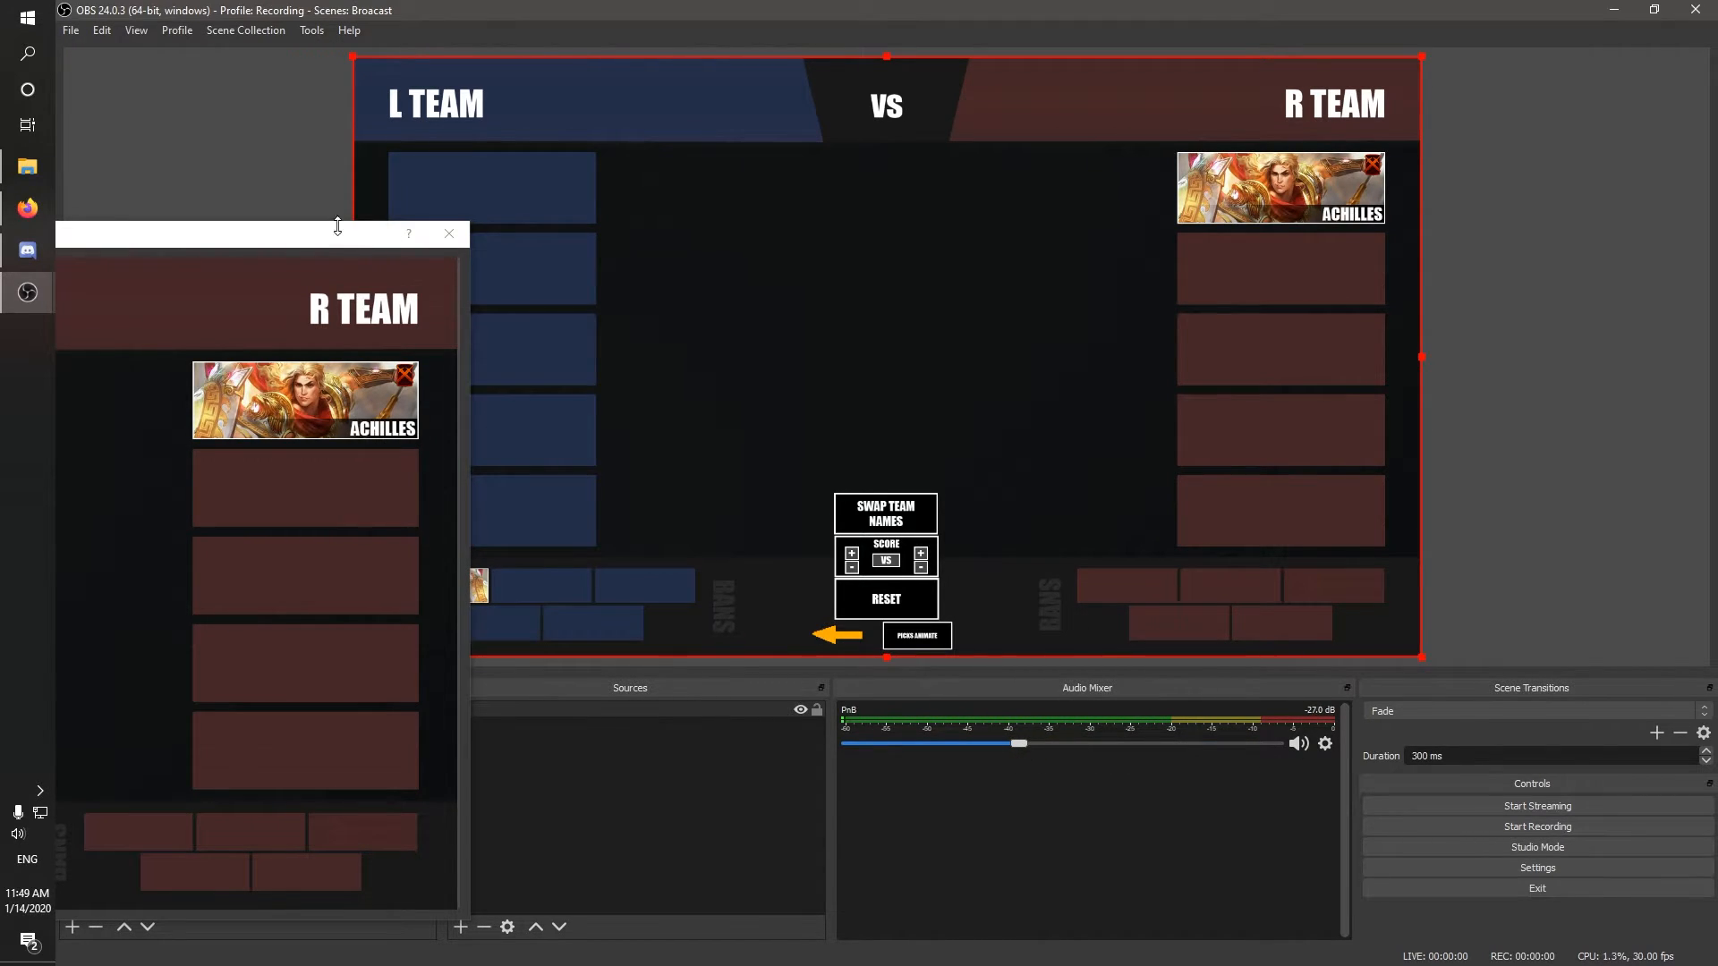
pyautogui.moveTo(335, 225); pyautogui.dragTo(1364, 126)
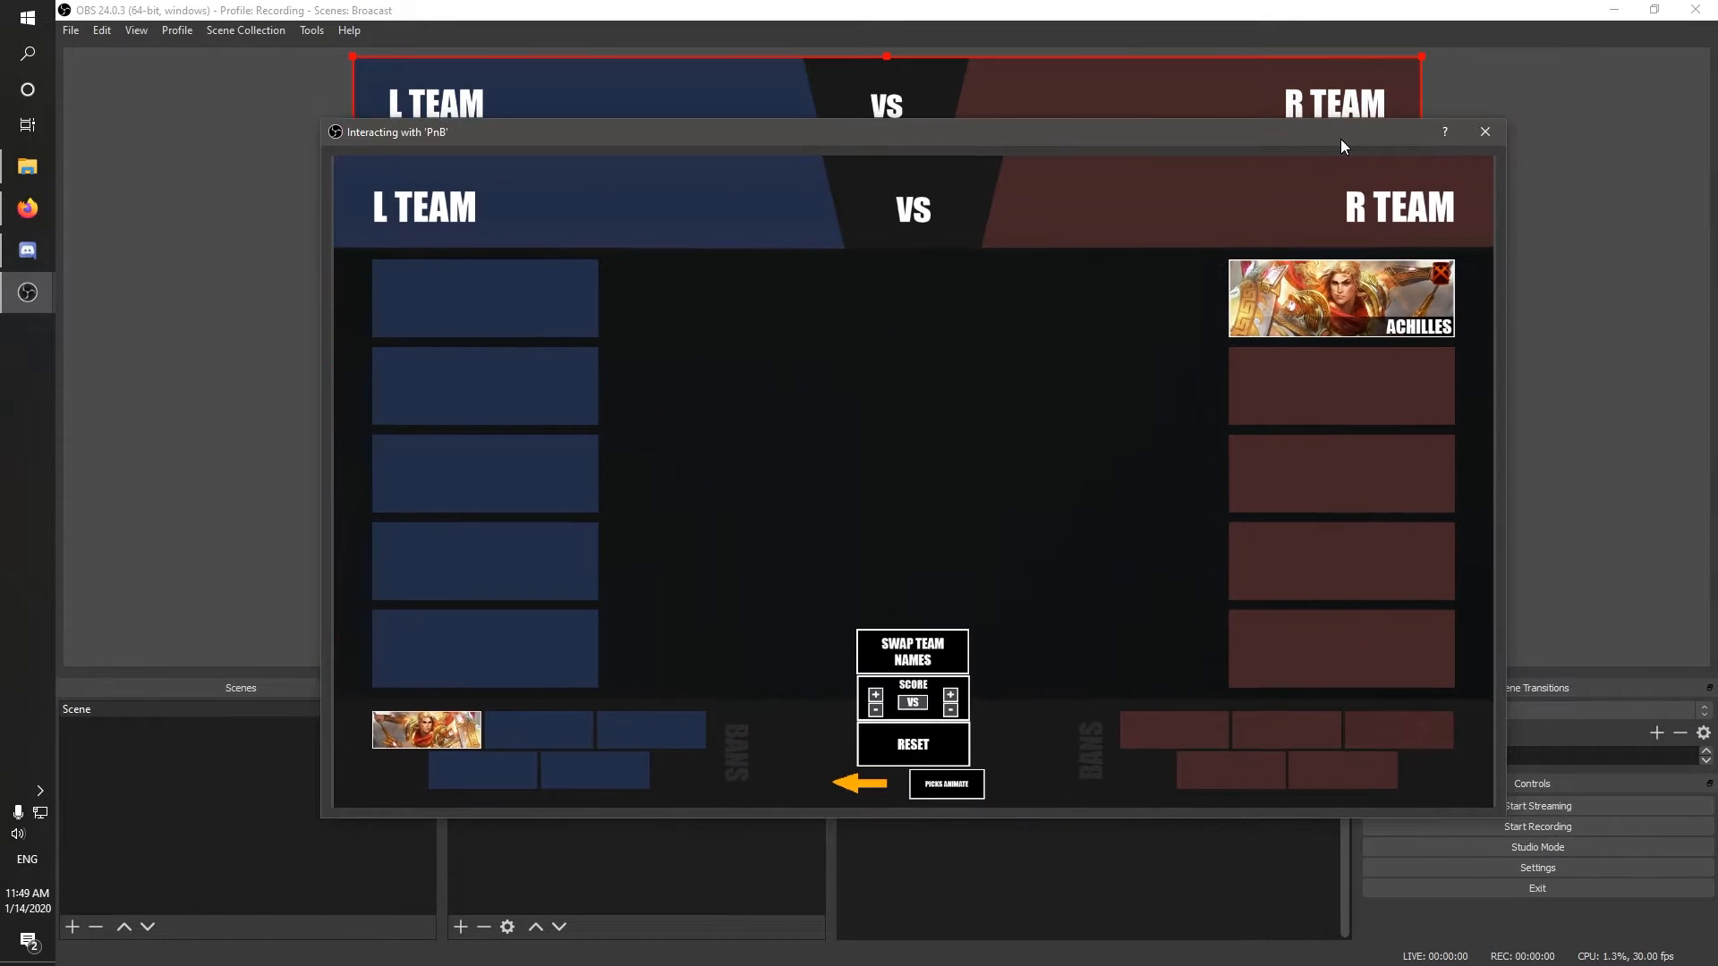
# Step: Turn on the picks animation for the pick slots
pyautogui.click(935, 786)
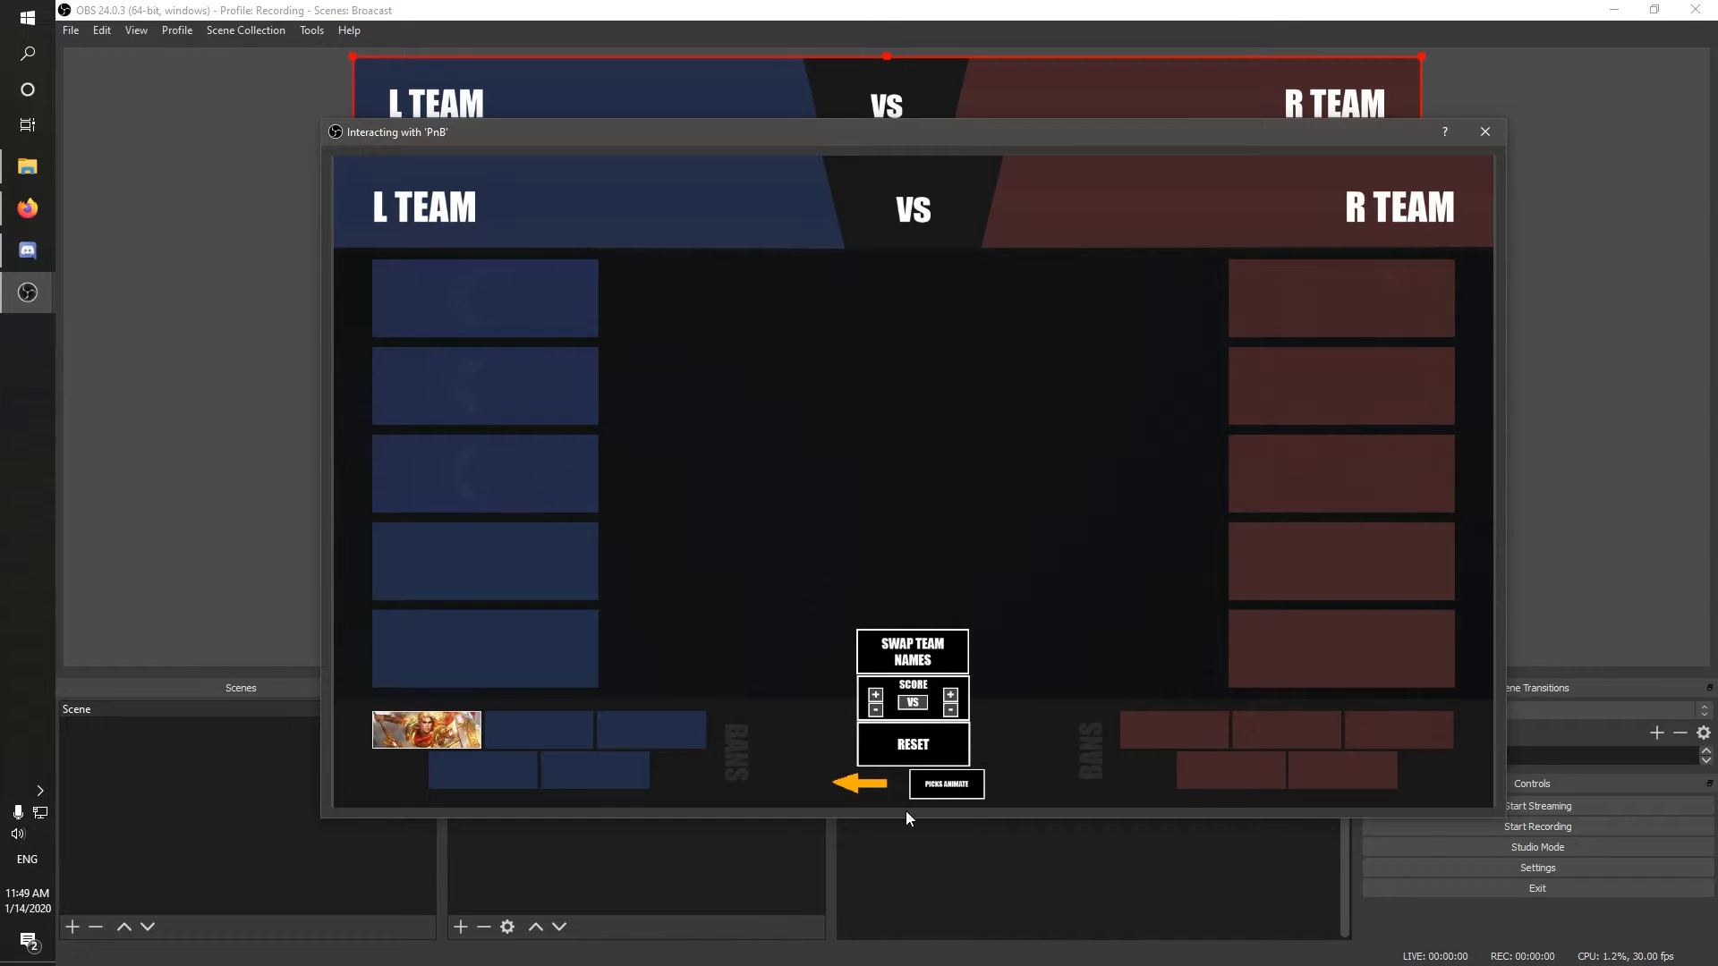
pyautogui.click(982, 775)
# Step: Try entering a god in the left team's first pick slot, and cancel the god prompt of another left slot
pyautogui.click(526, 313)
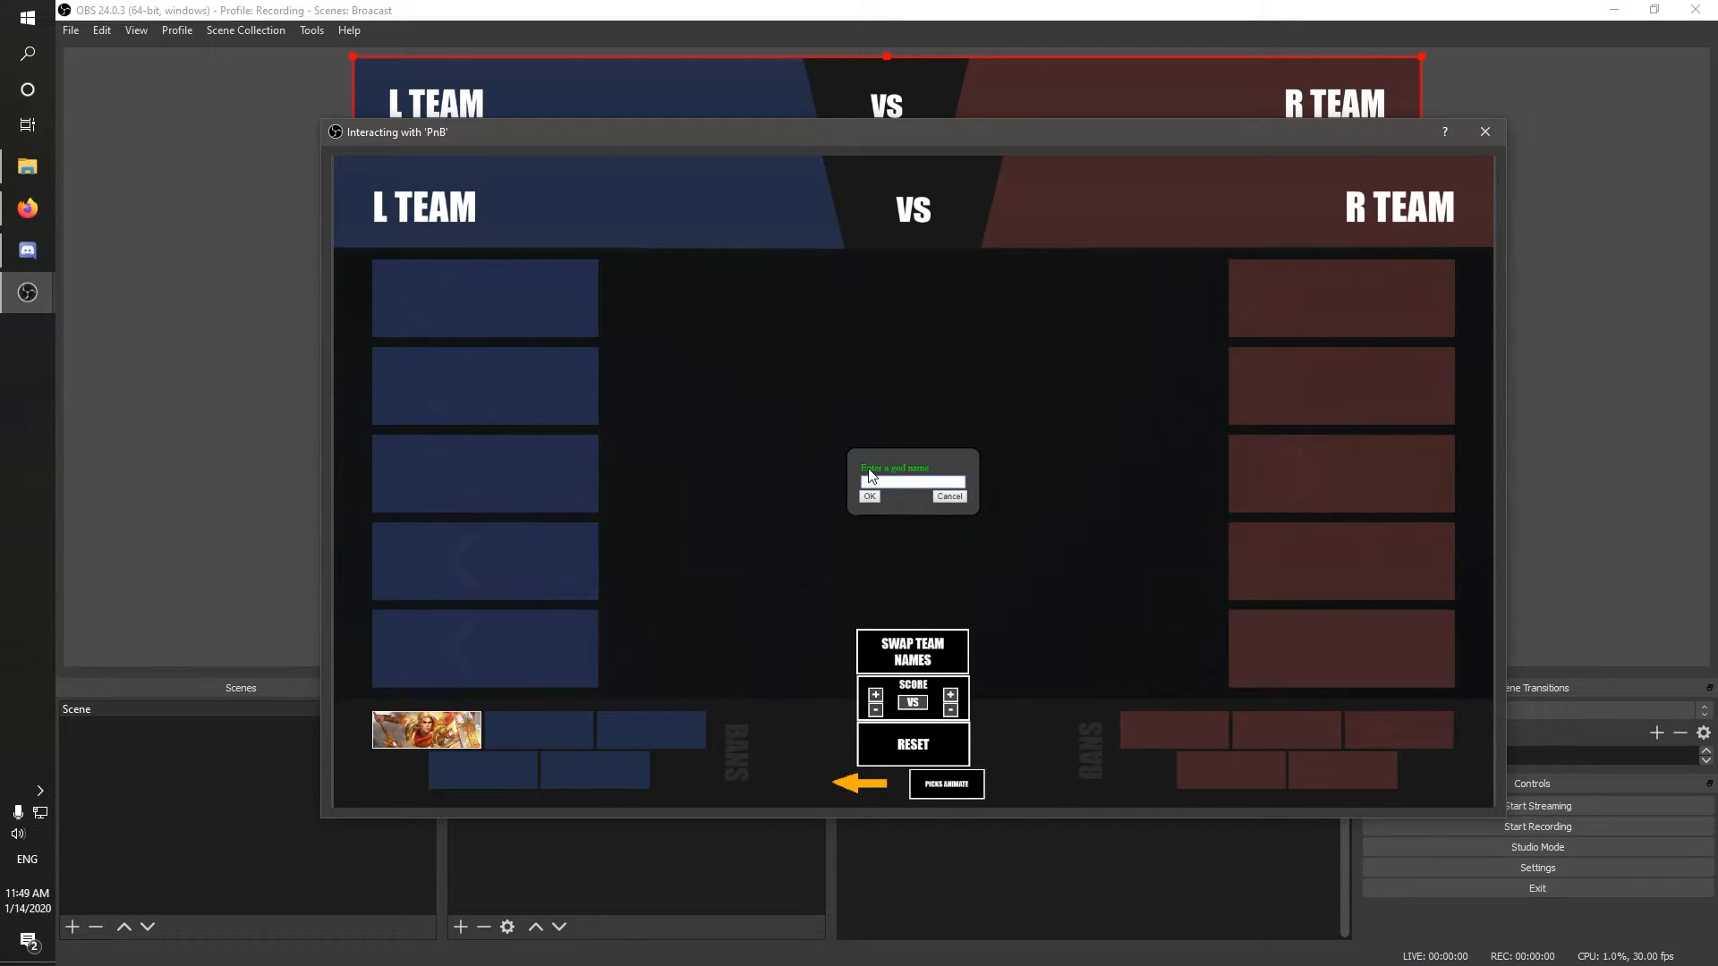
pyautogui.write('A')
pyautogui.press('BackSpace')
pyautogui.write('Ge')
pyautogui.write('d')
pyautogui.click(867, 495)
pyautogui.click(596, 443)
pyautogui.click(948, 495)
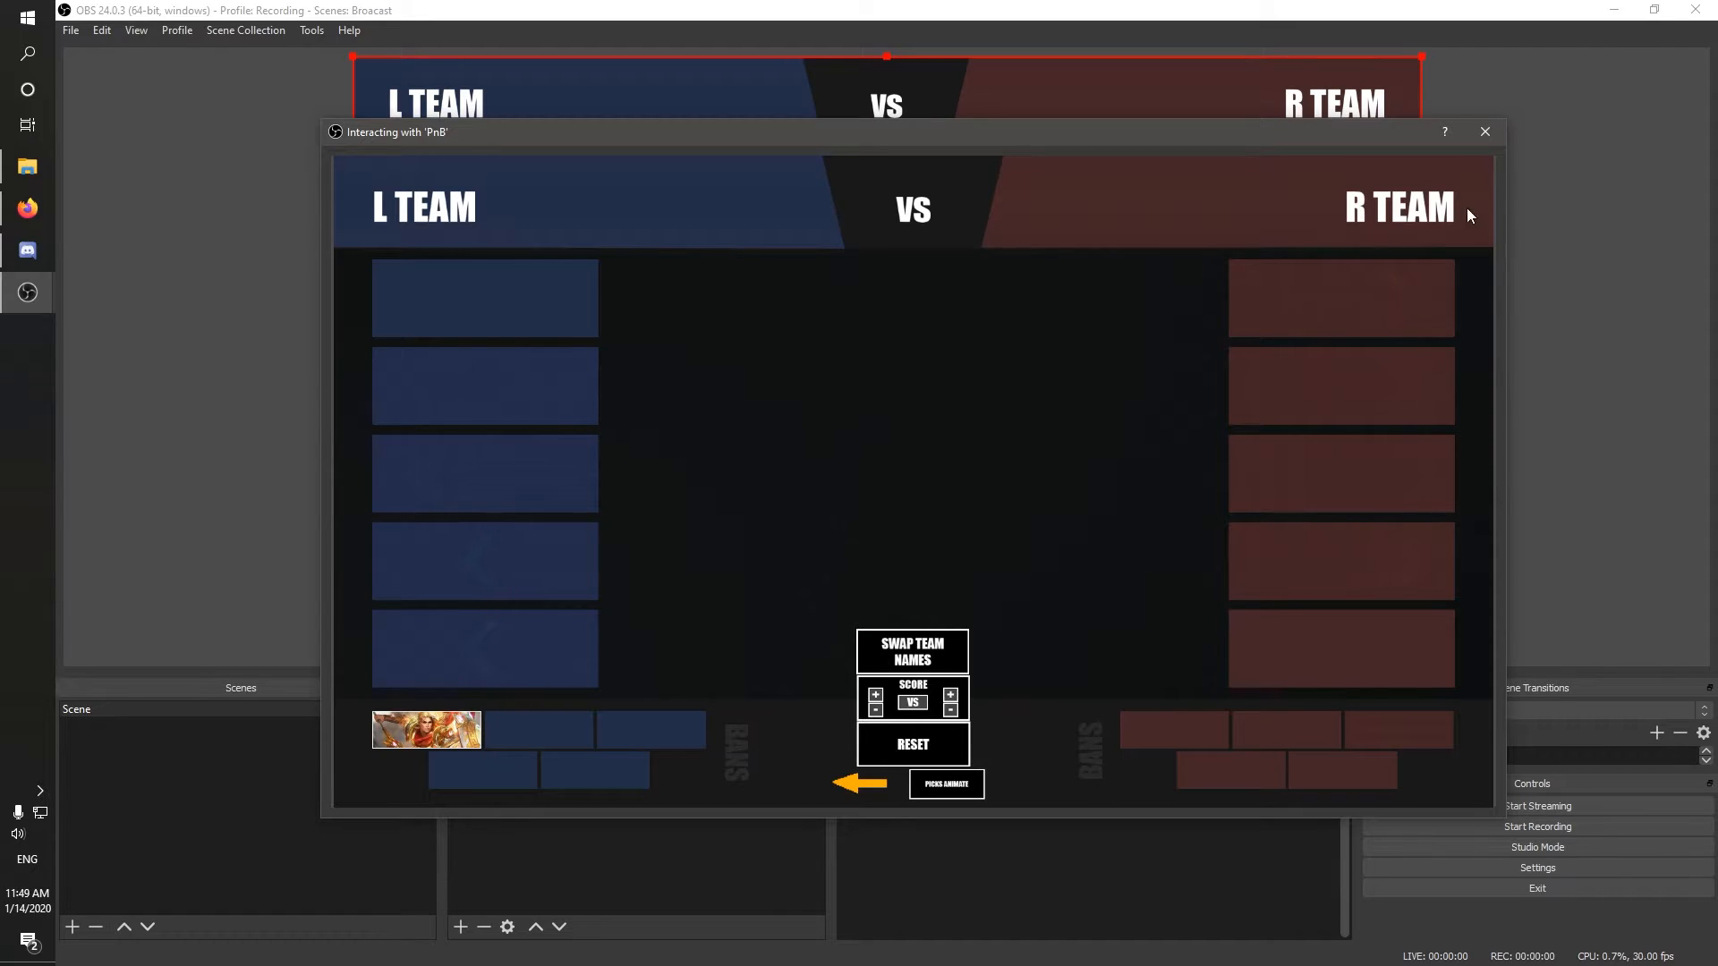
# Step: Close the interaction window and shrink OBS to a smaller window beside the desktop shortcuts
pyautogui.click(1485, 133)
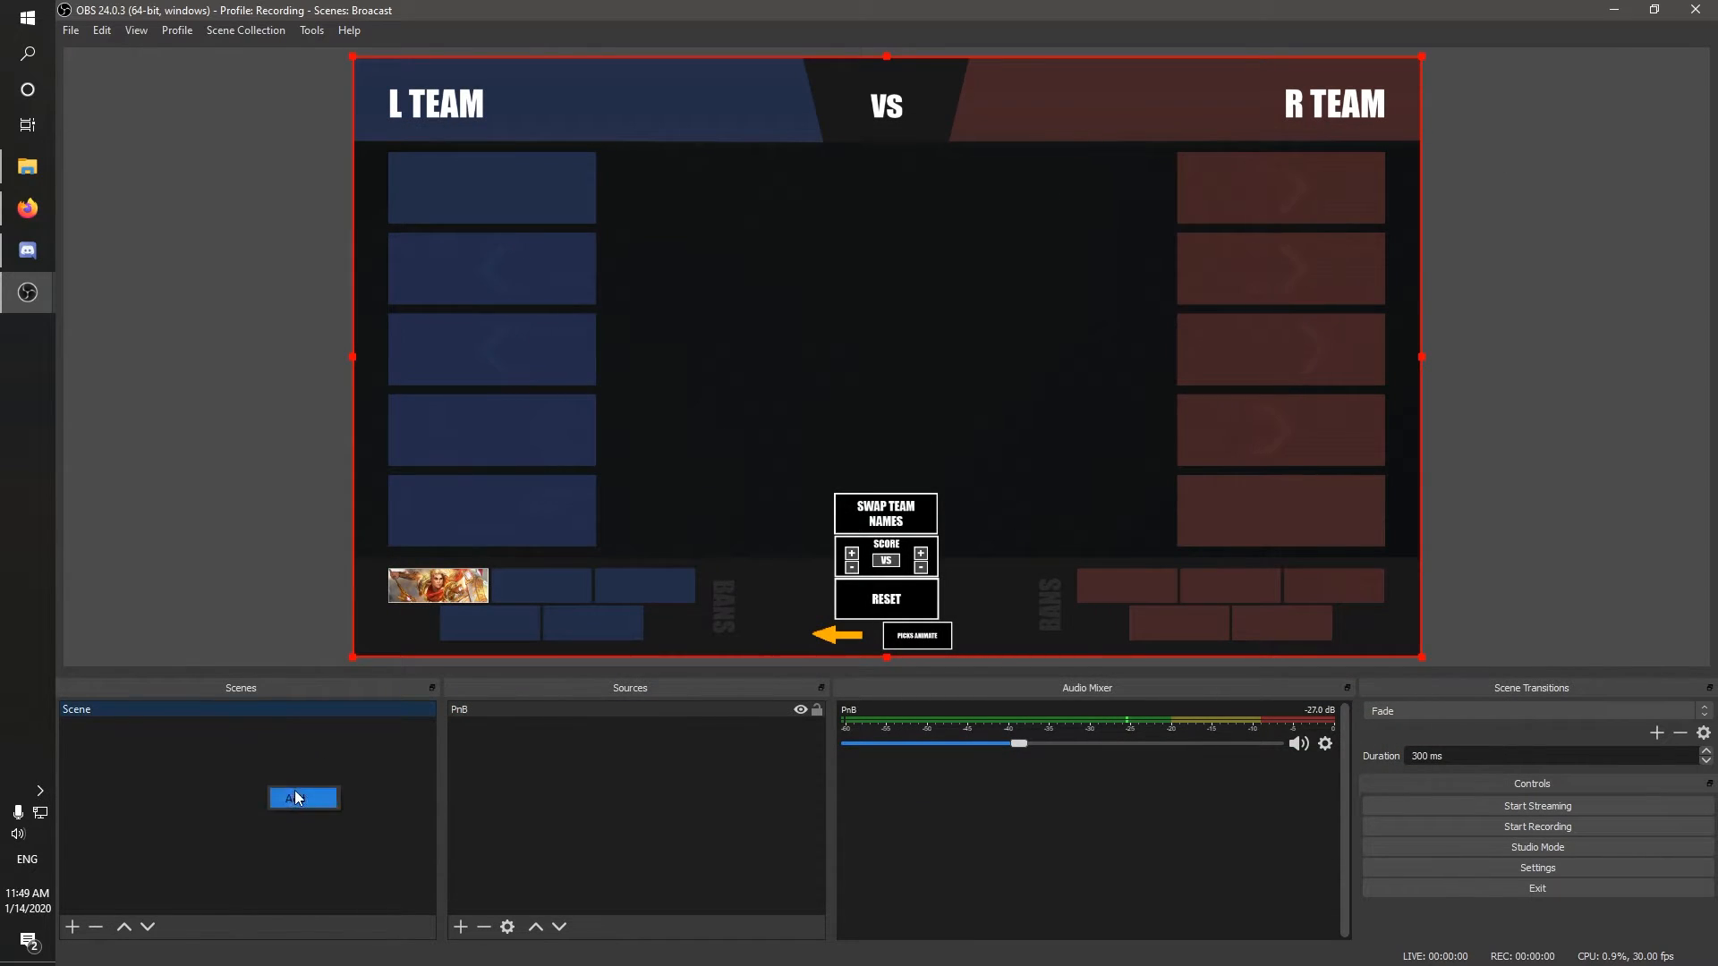
pyautogui.moveTo(550, 23); pyautogui.dragTo(619, 126)
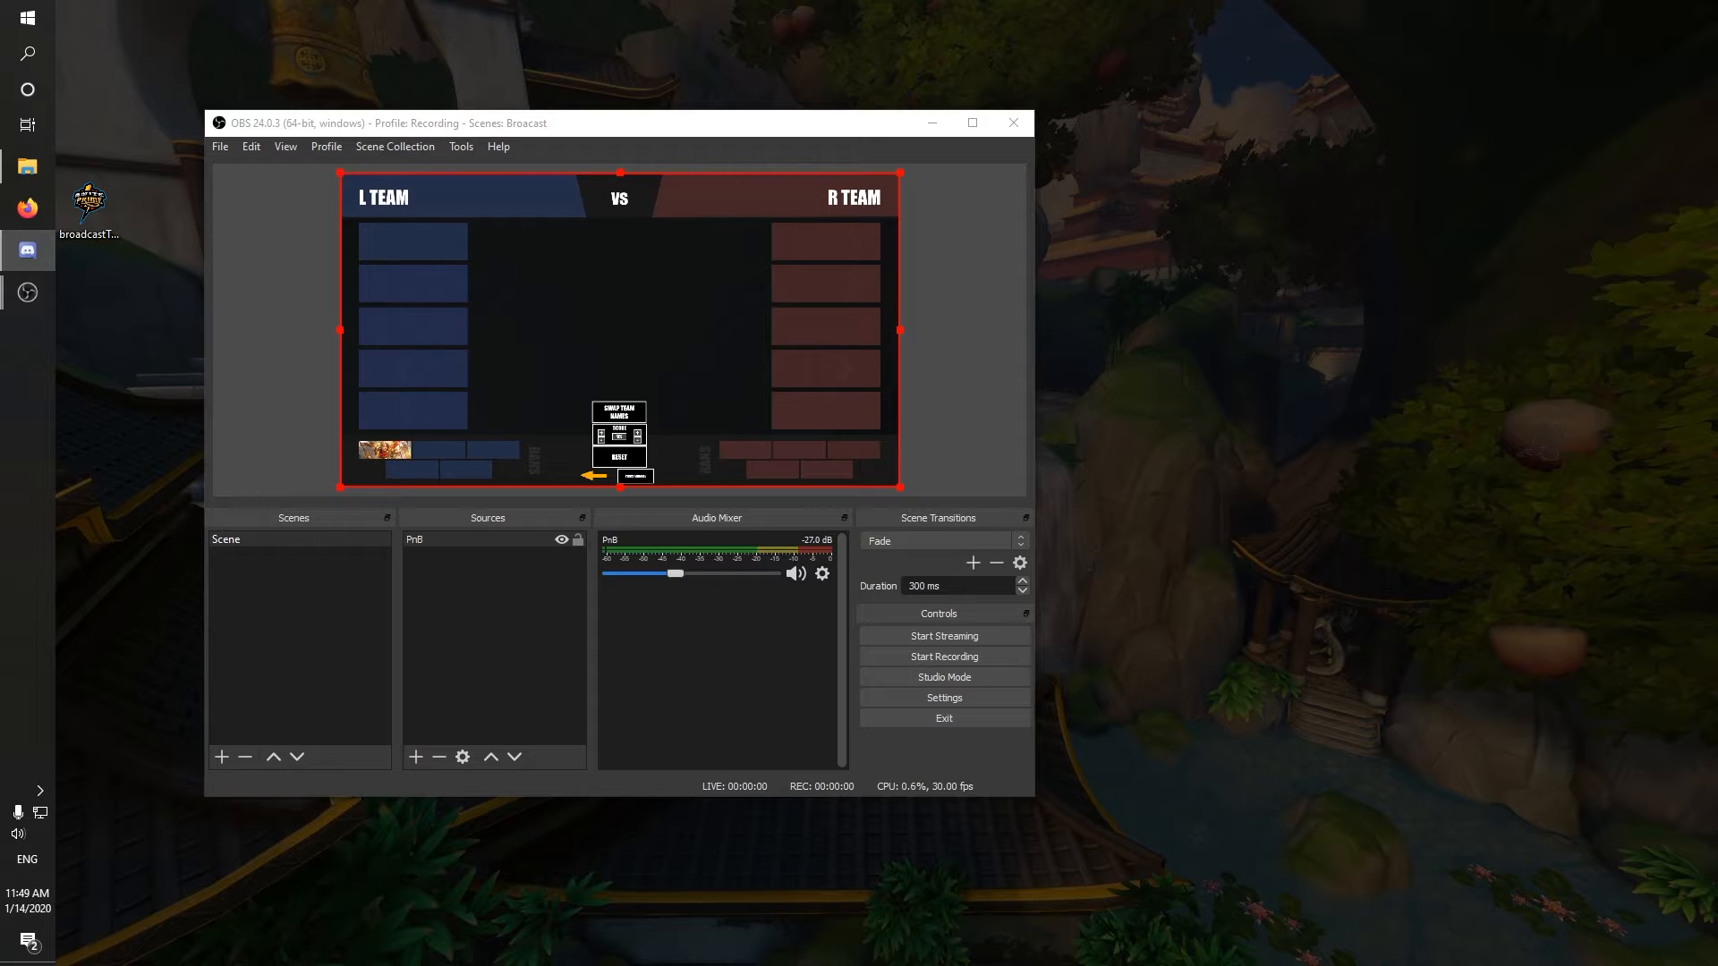
pyautogui.moveTo(304, 131); pyautogui.dragTo(540, 155)
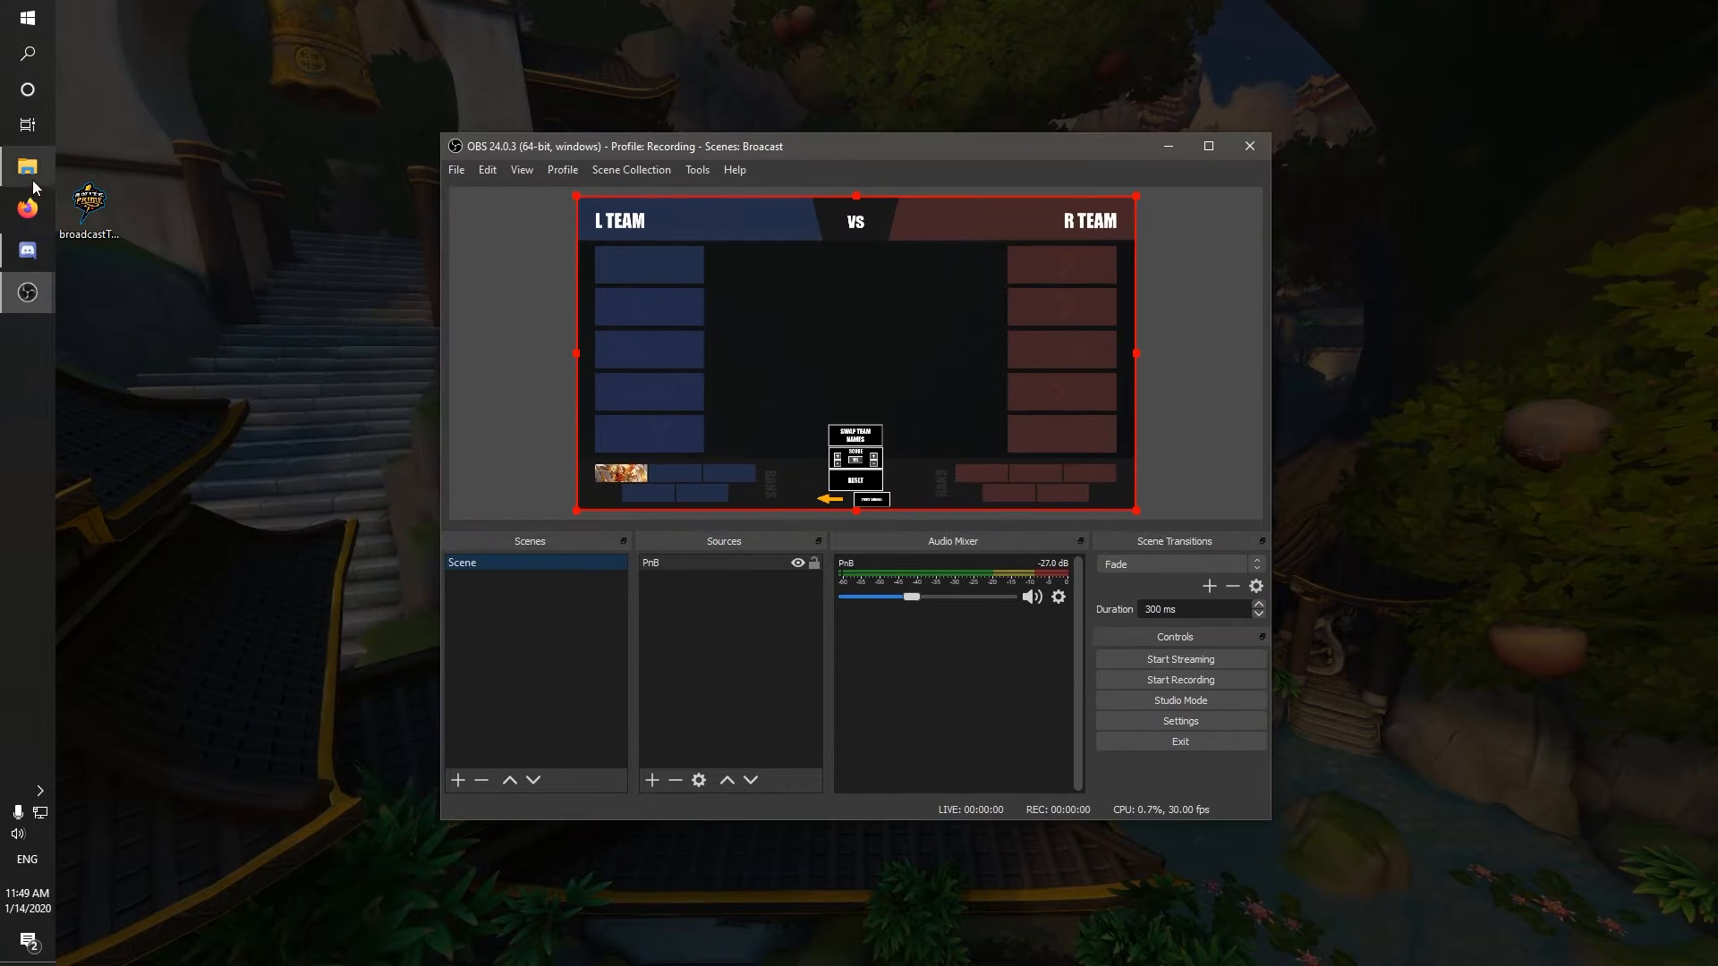
# Step: Launch broadcastTool from the desktop and update the match data for match ID 996774572
pyautogui.click(76, 204)
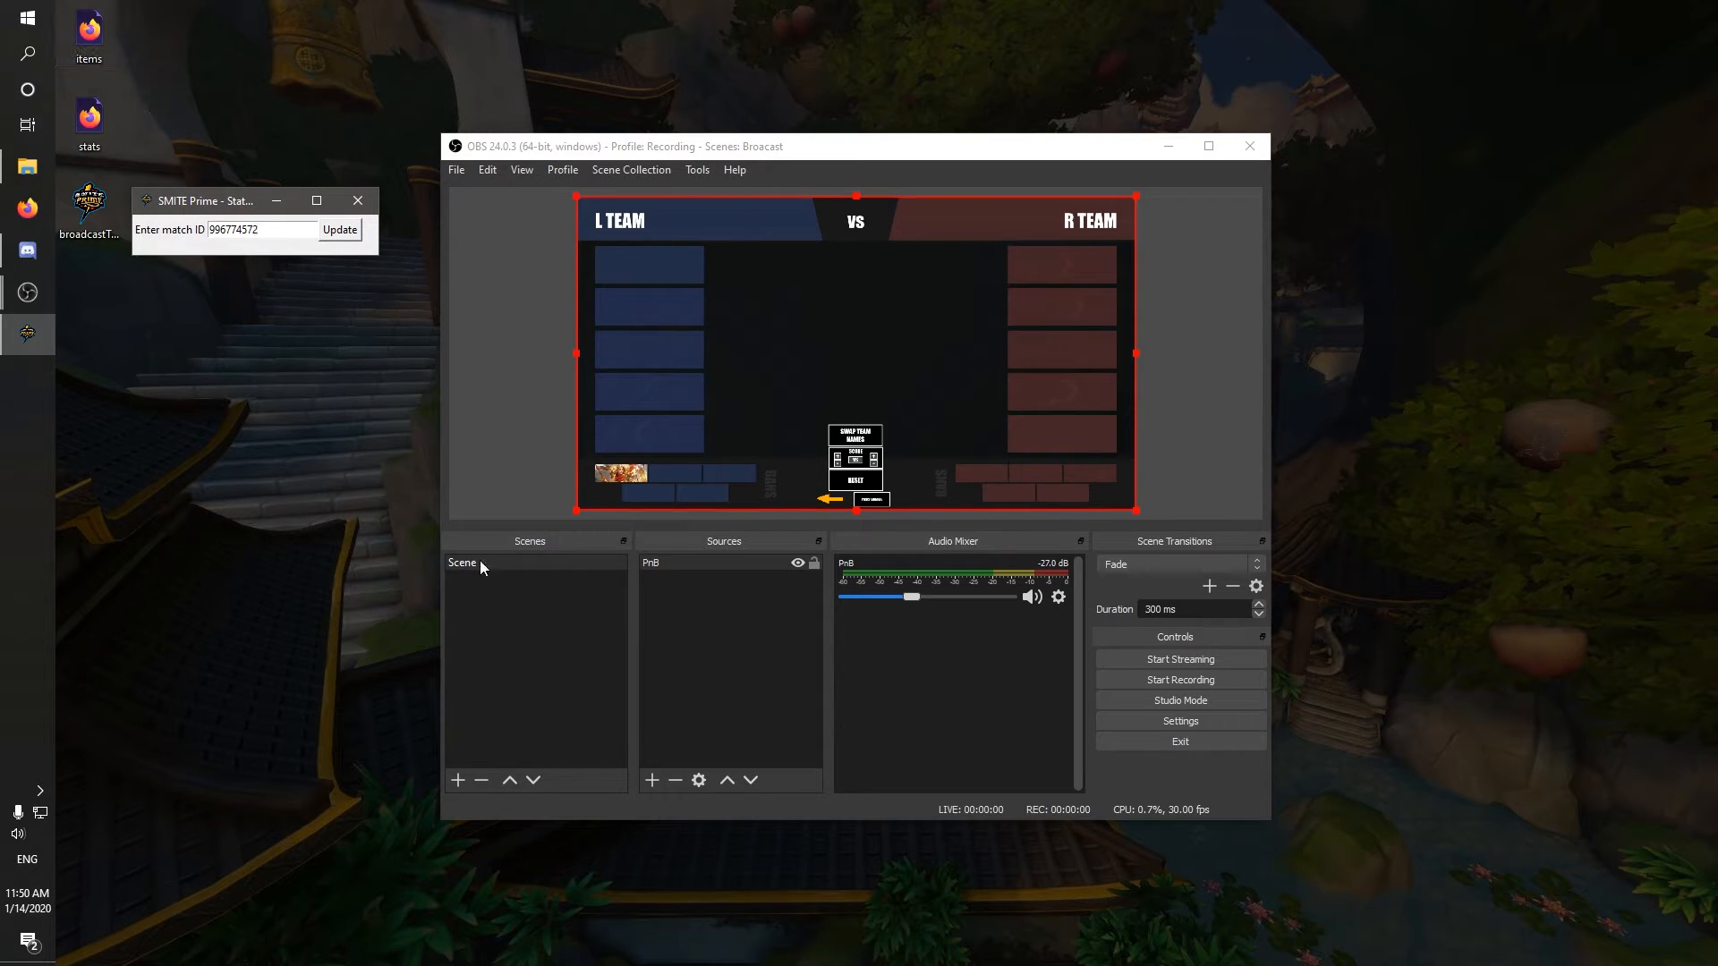
# Step: Add a new OBS scene named "iTEMS"
pyautogui.rightClick(519, 626)
pyautogui.click(571, 652)
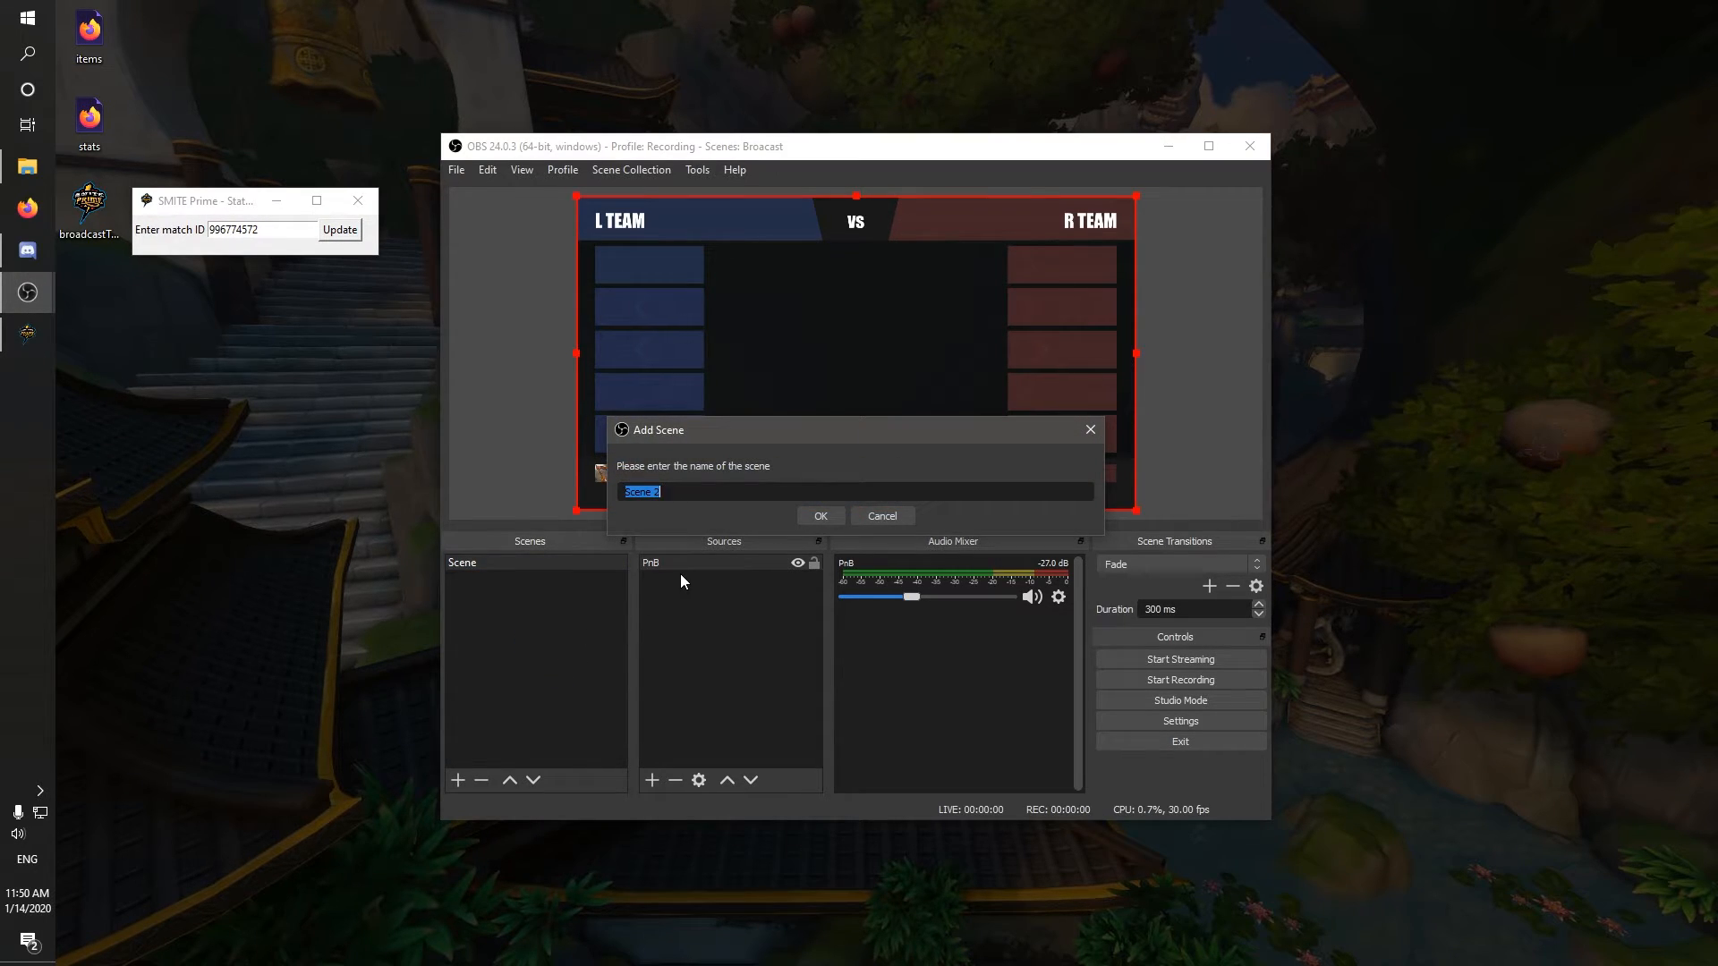
pyautogui.write('iTEMS')
pyautogui.press('Return')
# Step: Add a new browser source named "itemScreen" to the iTEMS scene
pyautogui.rightClick(721, 575)
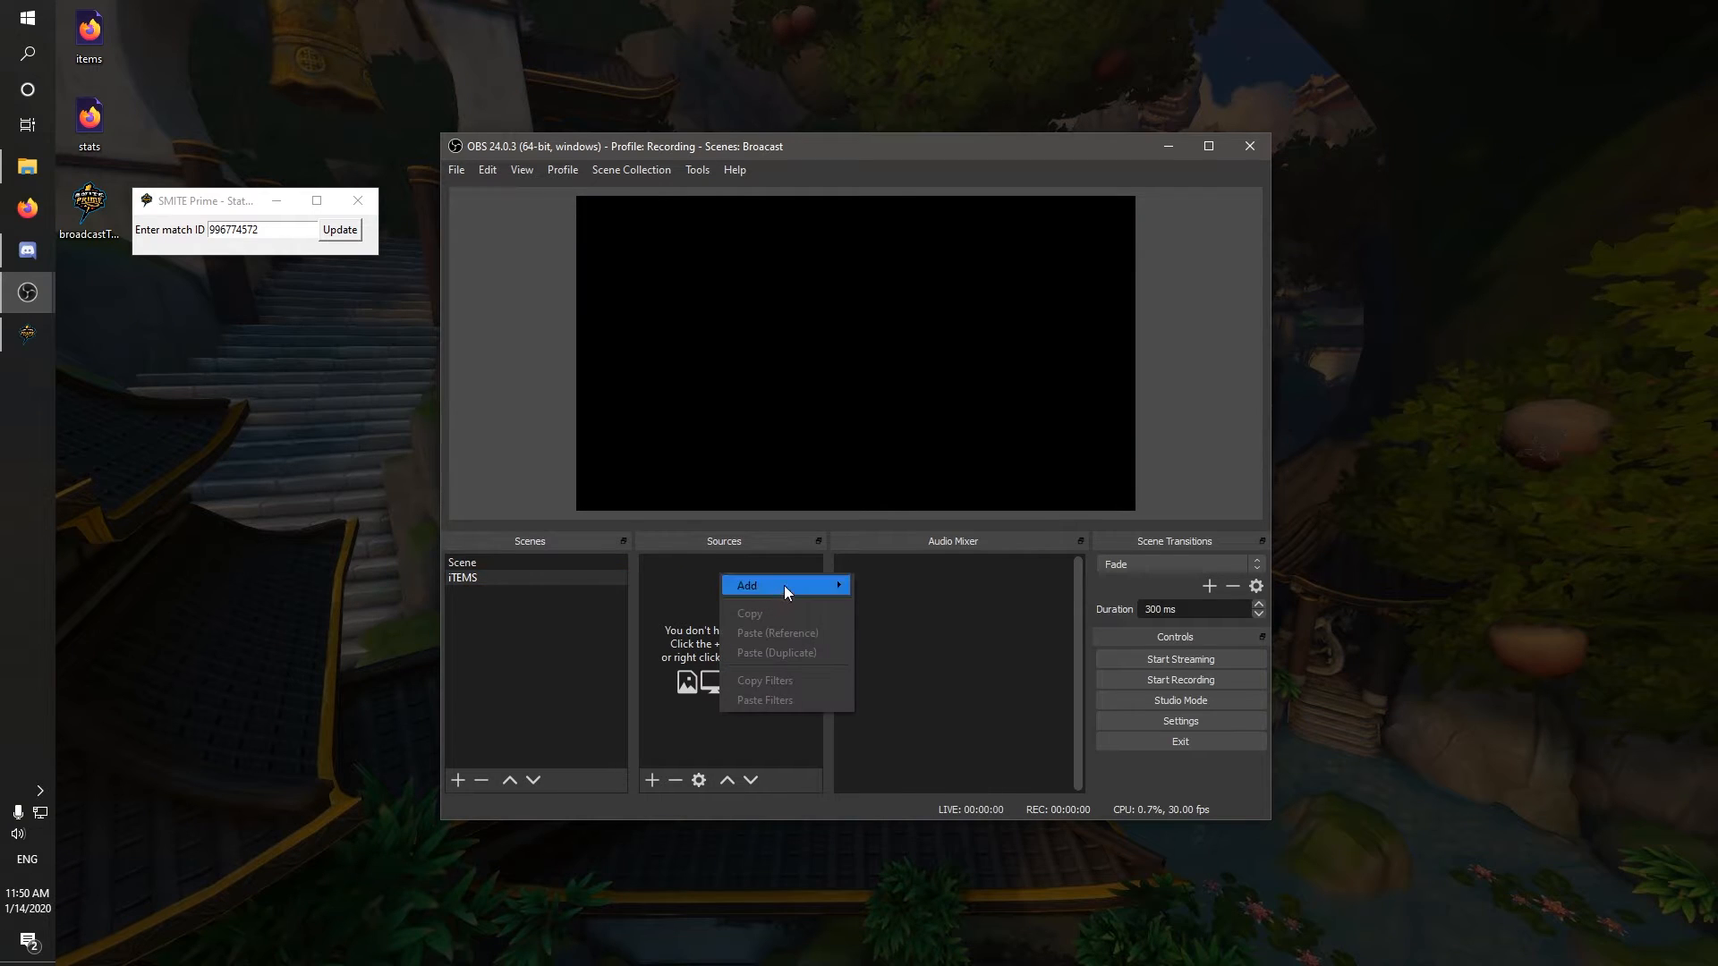
pyautogui.moveTo(785, 589)
pyautogui.click(933, 626)
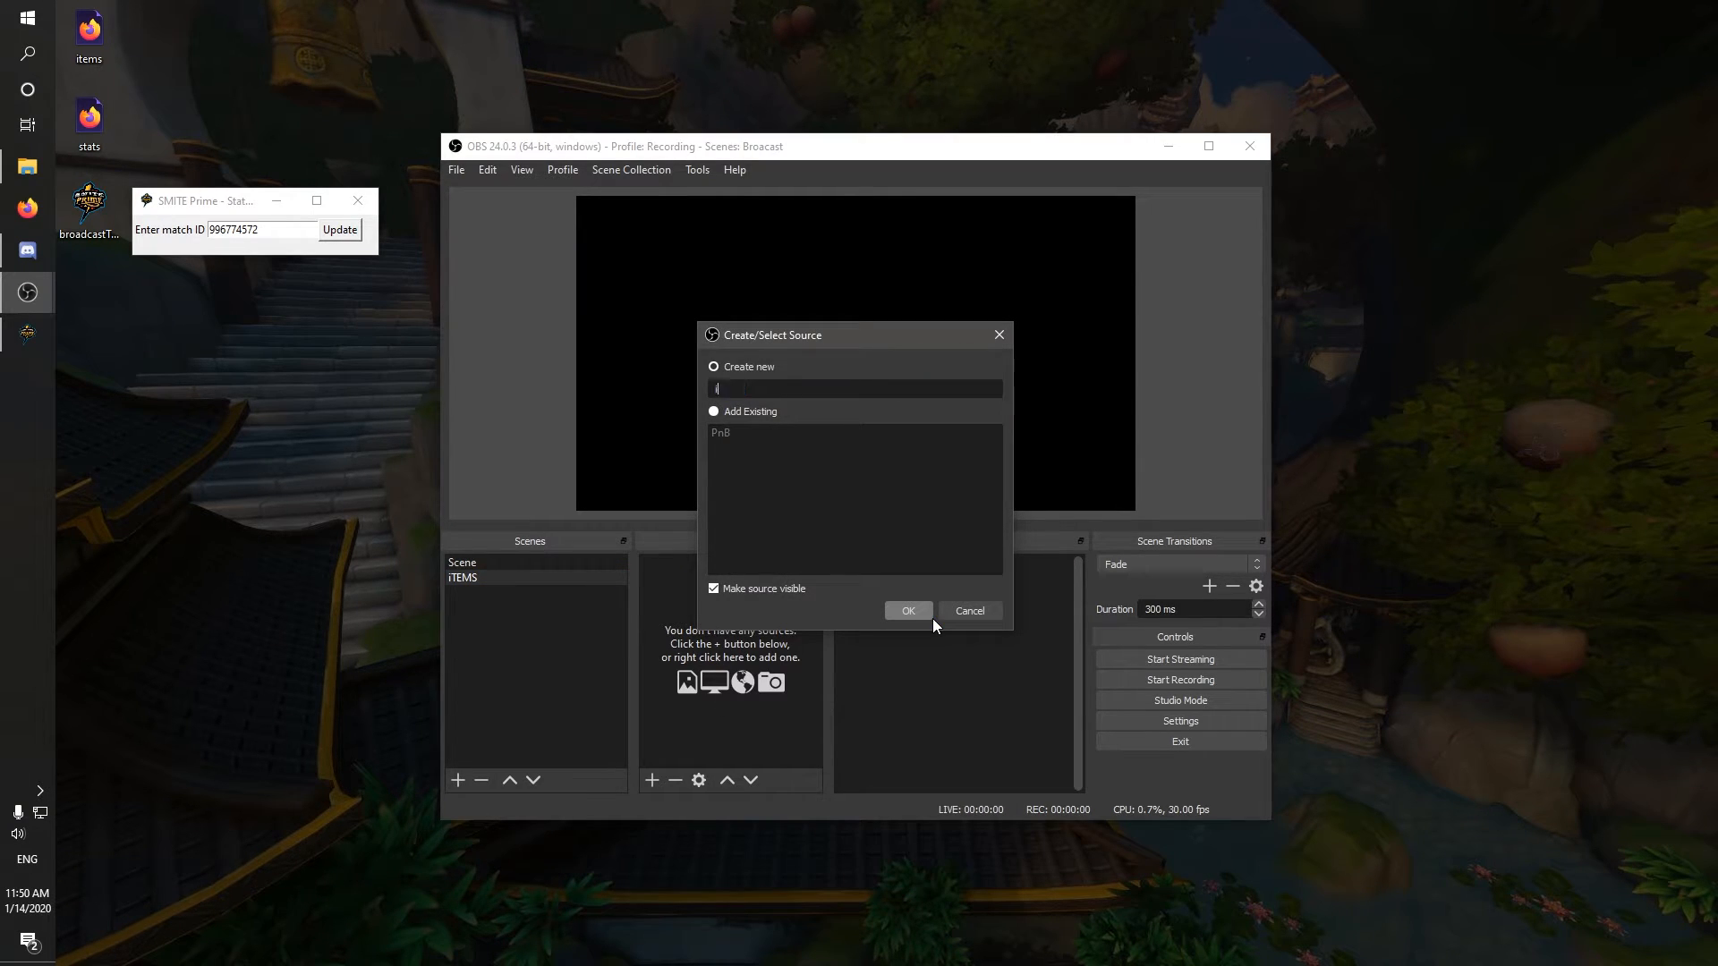
pyautogui.write('itemScreen')
pyautogui.press('Return')
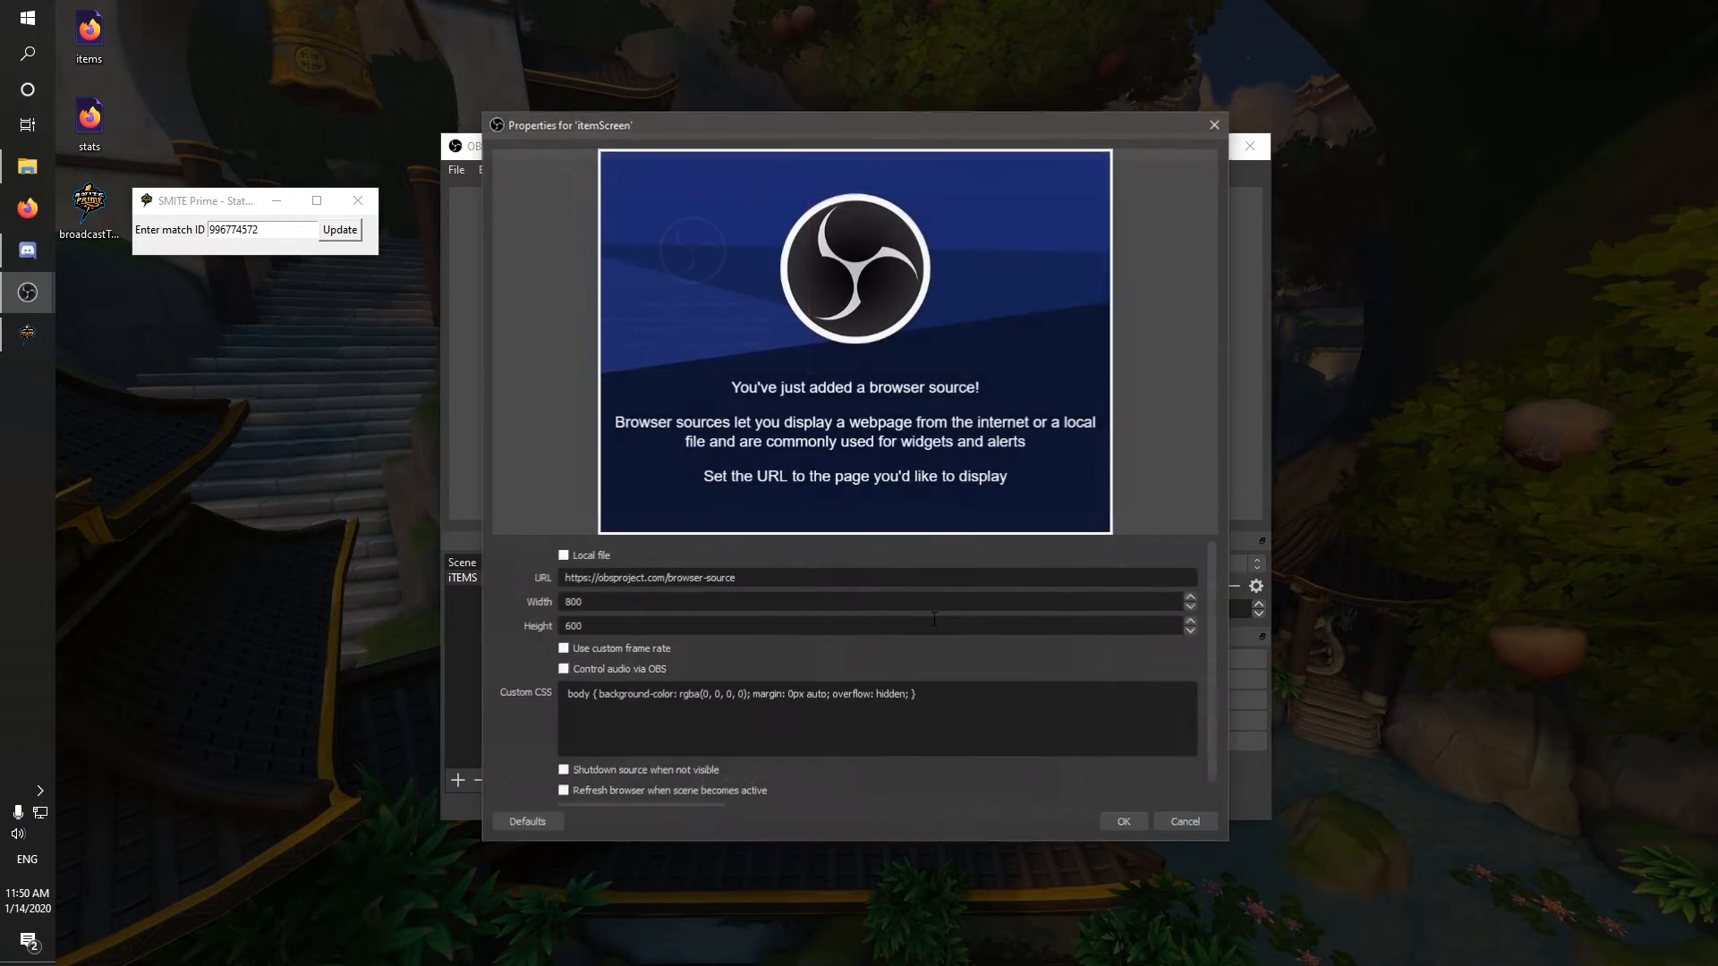
# Step: Load the local file items.html from the Desktop into the itemScreen source at 1920 by 1080
pyautogui.click(588, 559)
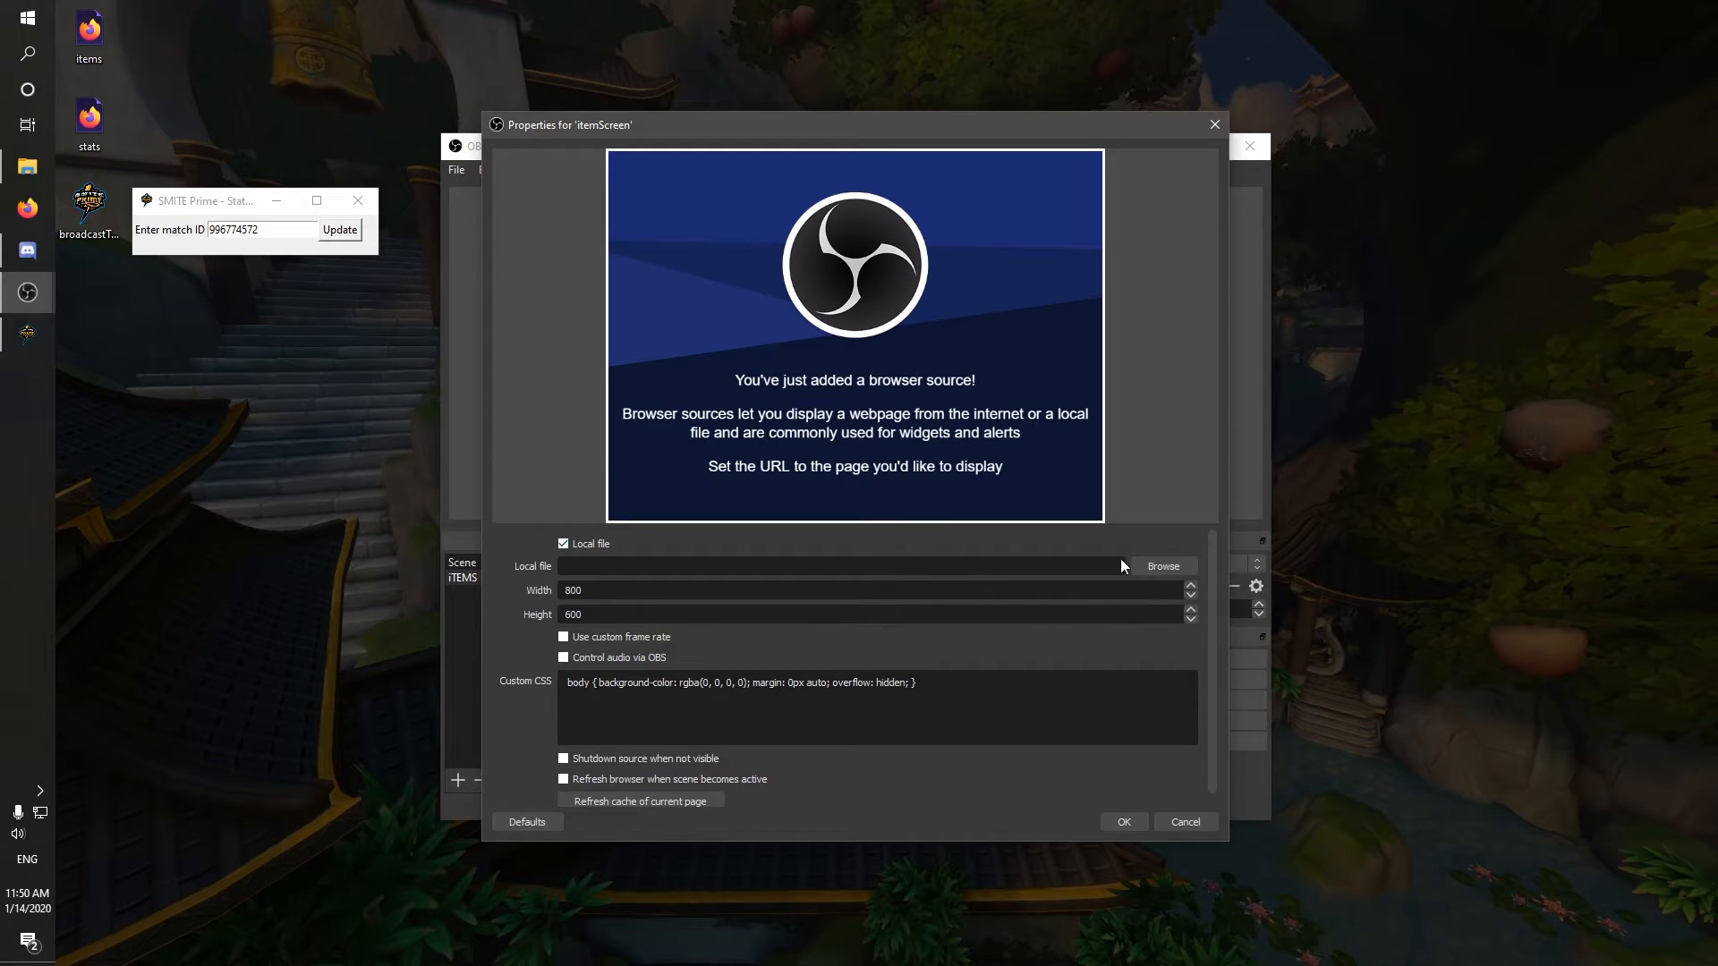
pyautogui.click(1163, 565)
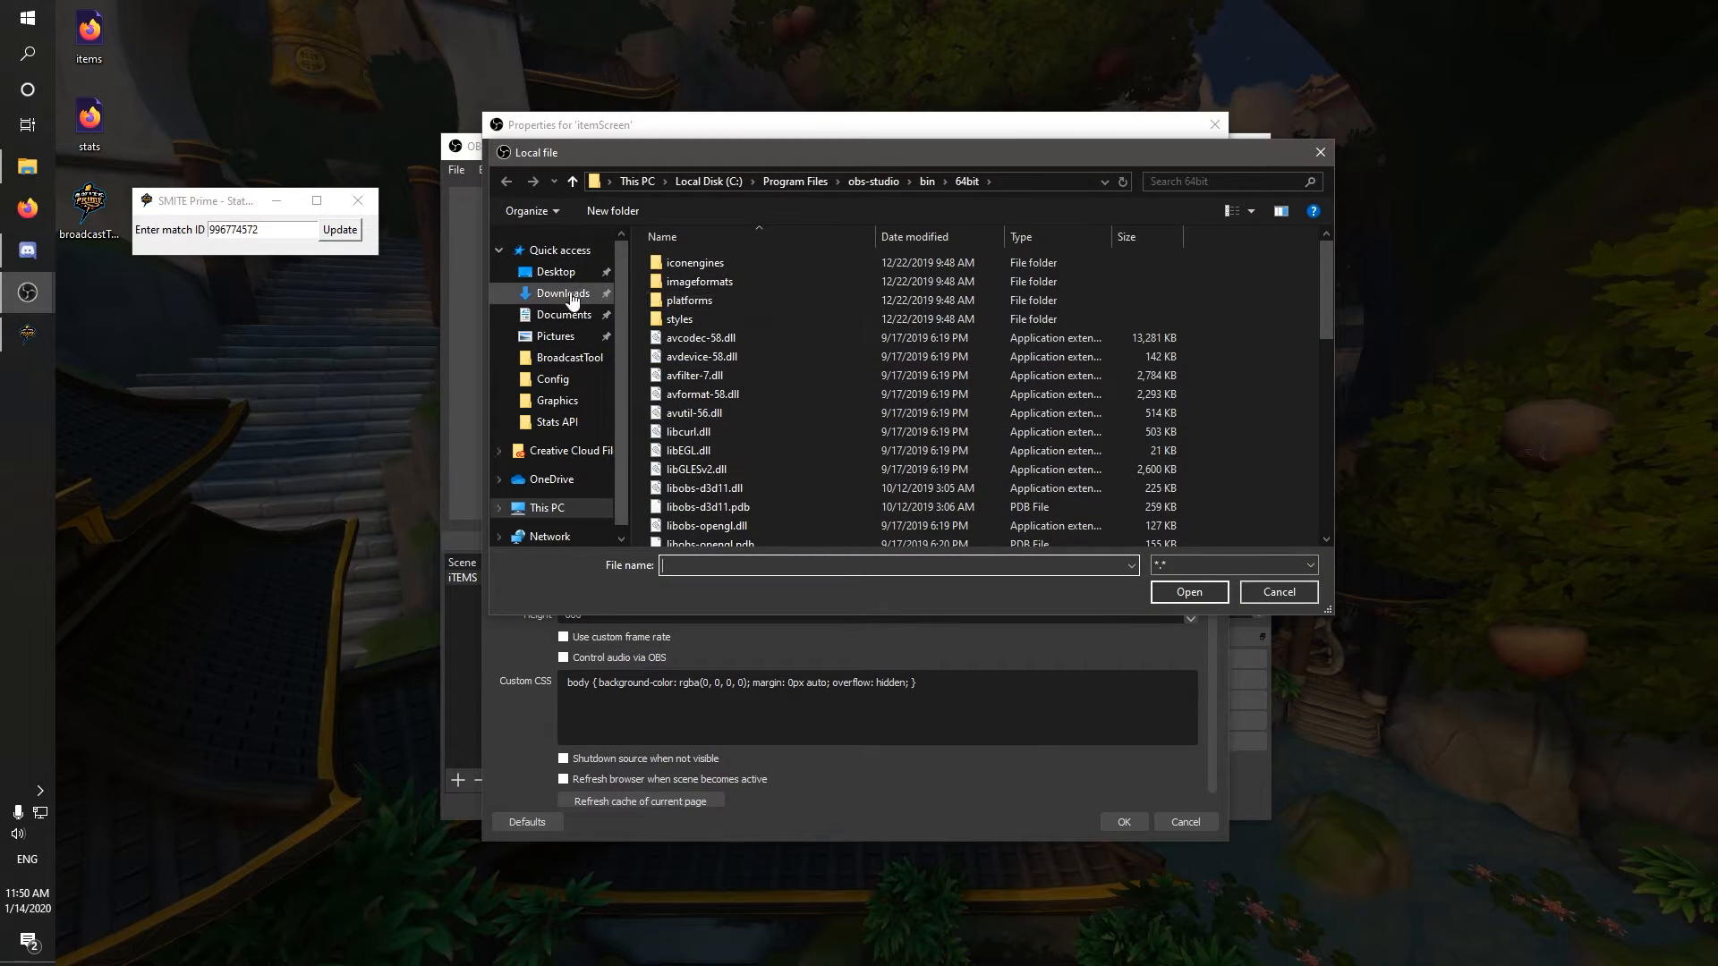
pyautogui.click(556, 272)
pyautogui.click(680, 300)
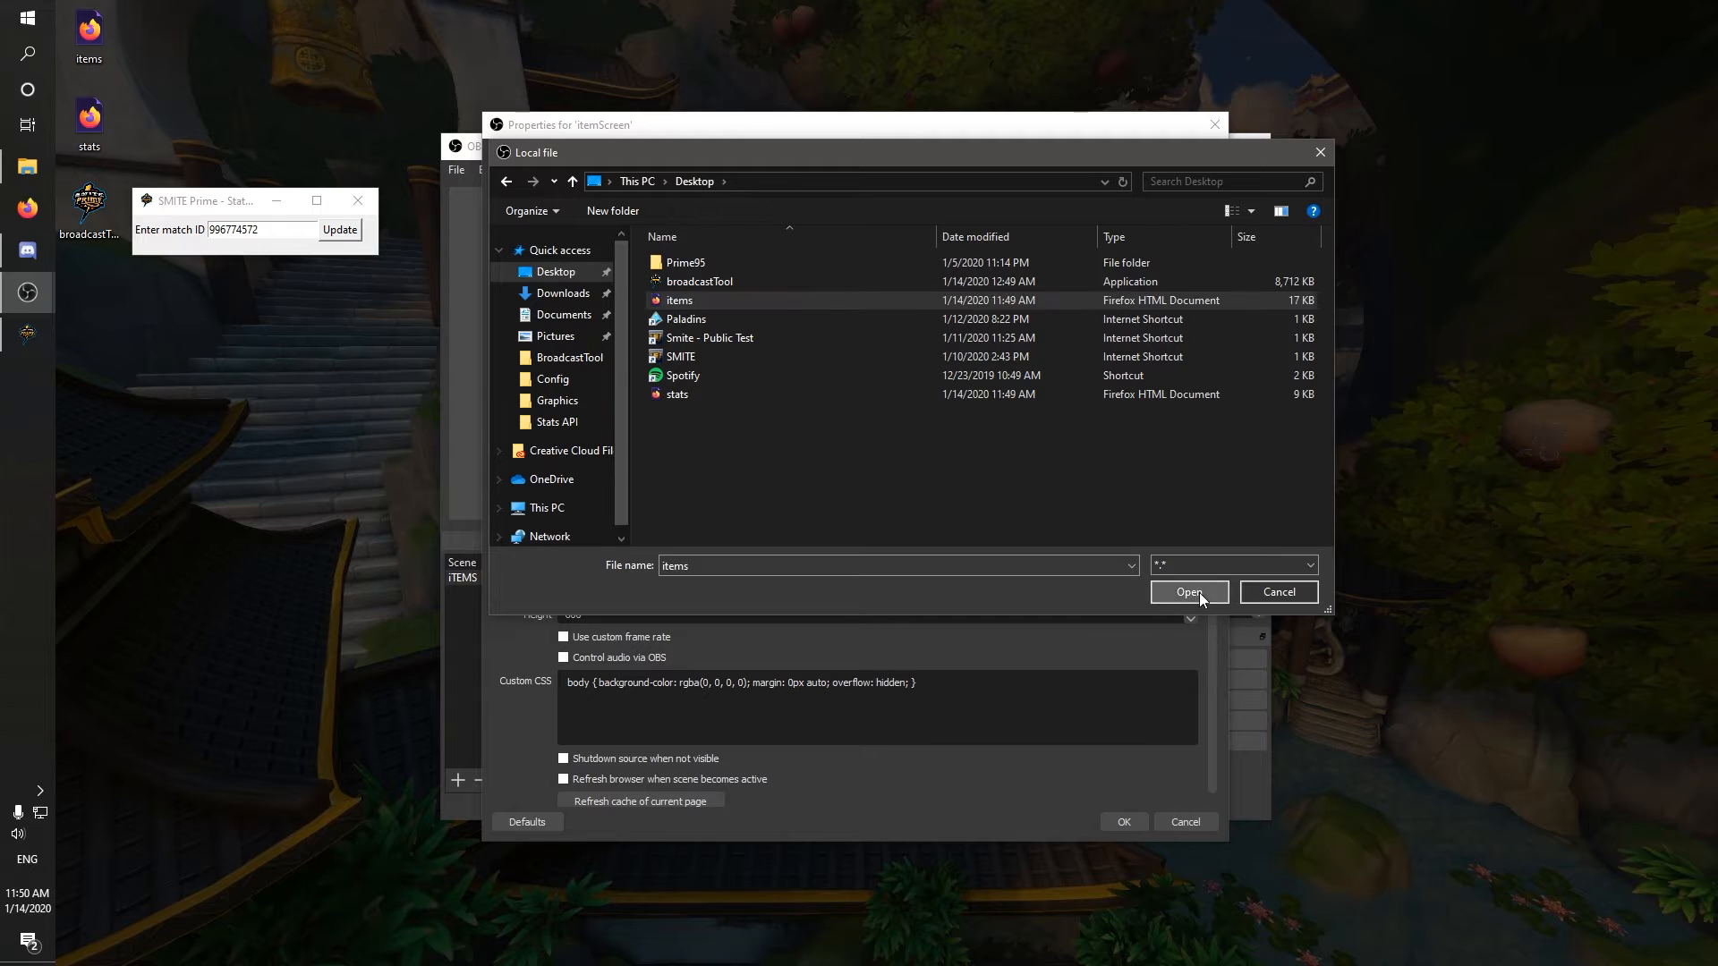
pyautogui.click(1189, 592)
pyautogui.write('1920')
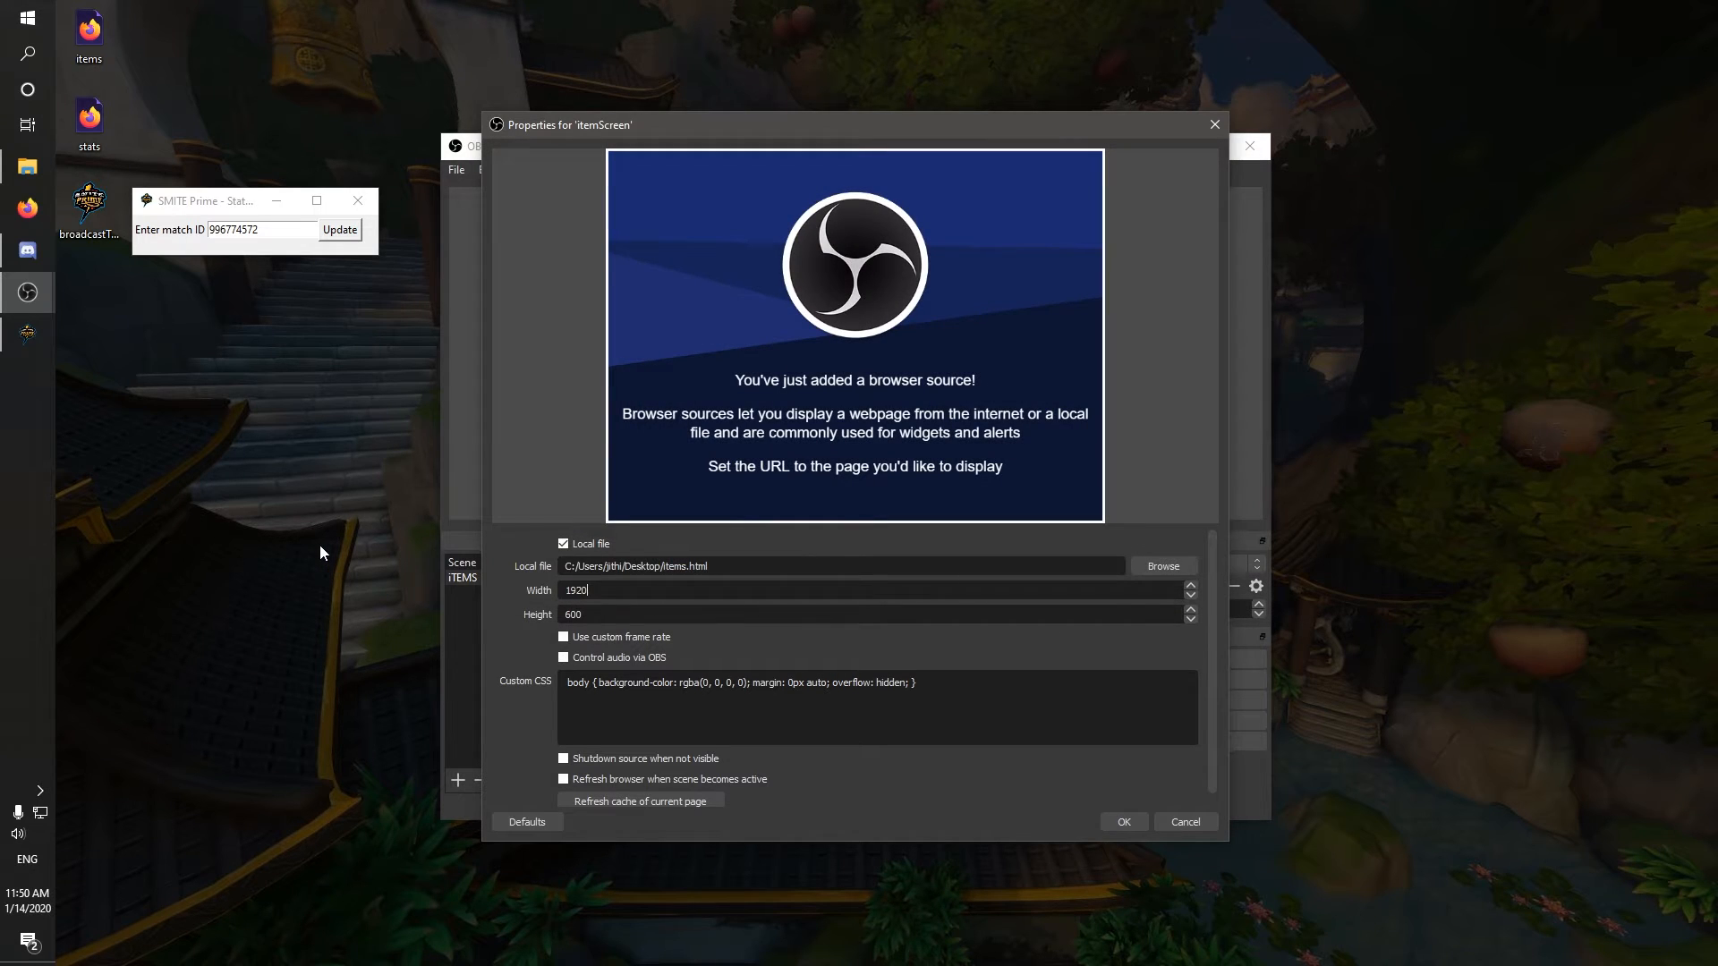
pyautogui.press('Tab')
pyautogui.write('1080')
pyautogui.press('Return')
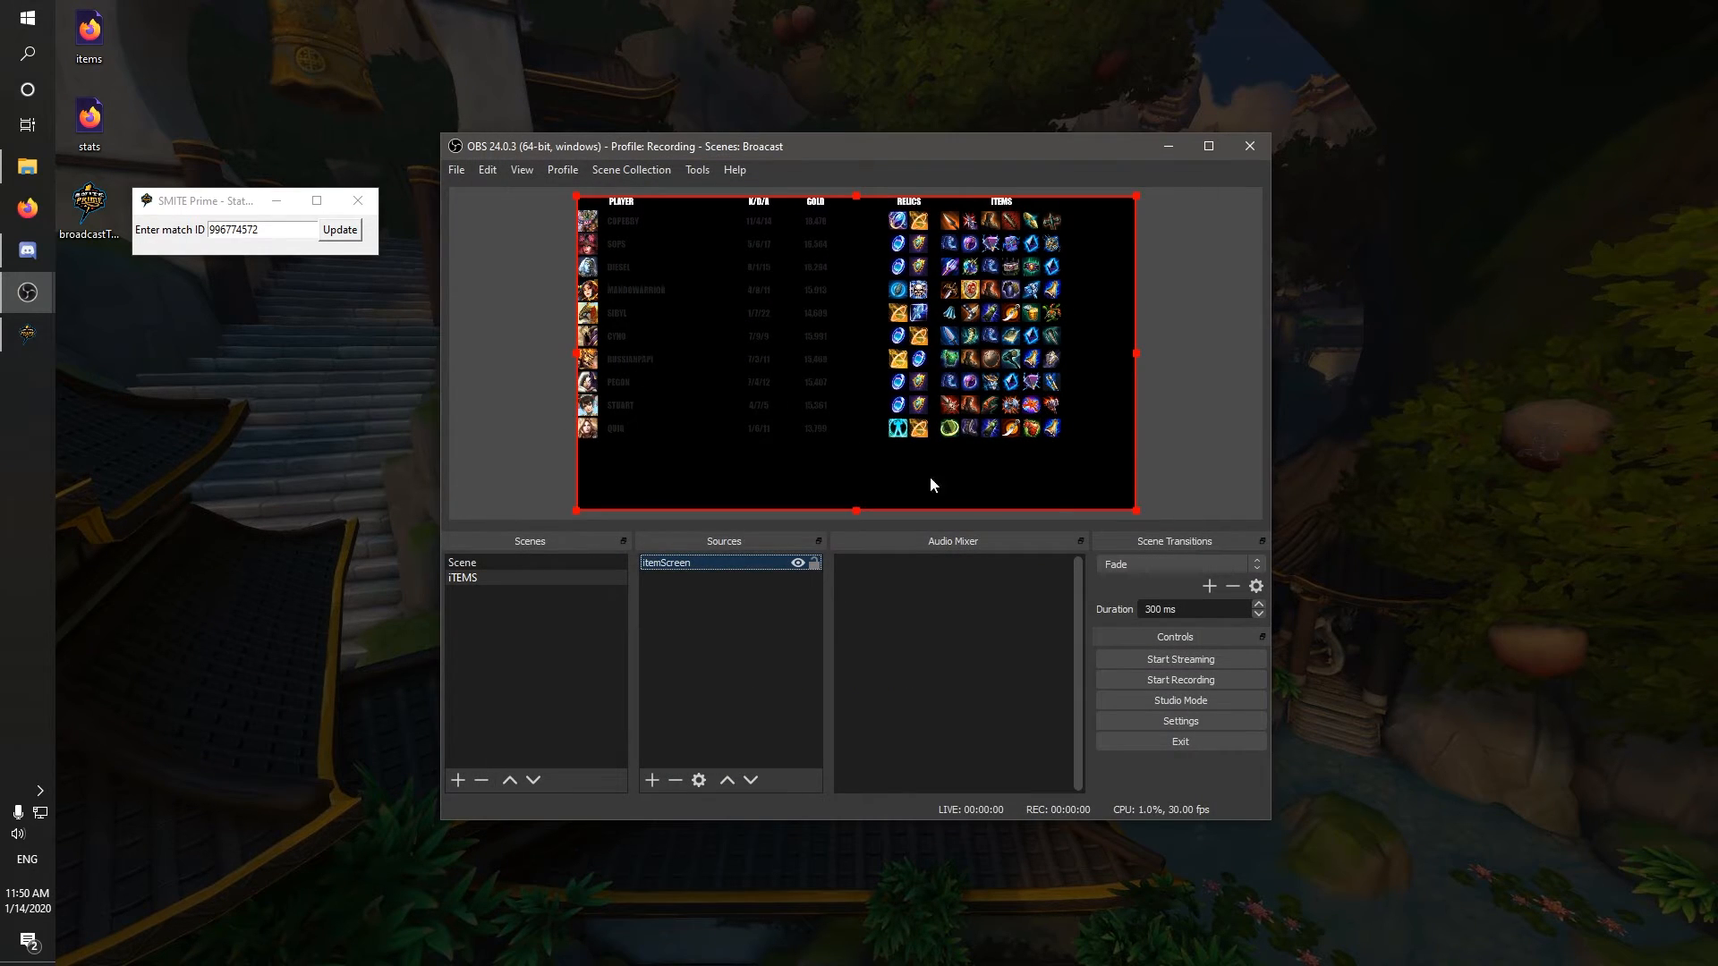
# Step: Crop the empty lower and right areas of itemScreen, scale it to the full canvas width and centre it vertically
pyautogui.moveTo(856, 509); pyautogui.dragTo(858, 438)
pyautogui.moveTo(1135, 318); pyautogui.dragTo(1064, 317)
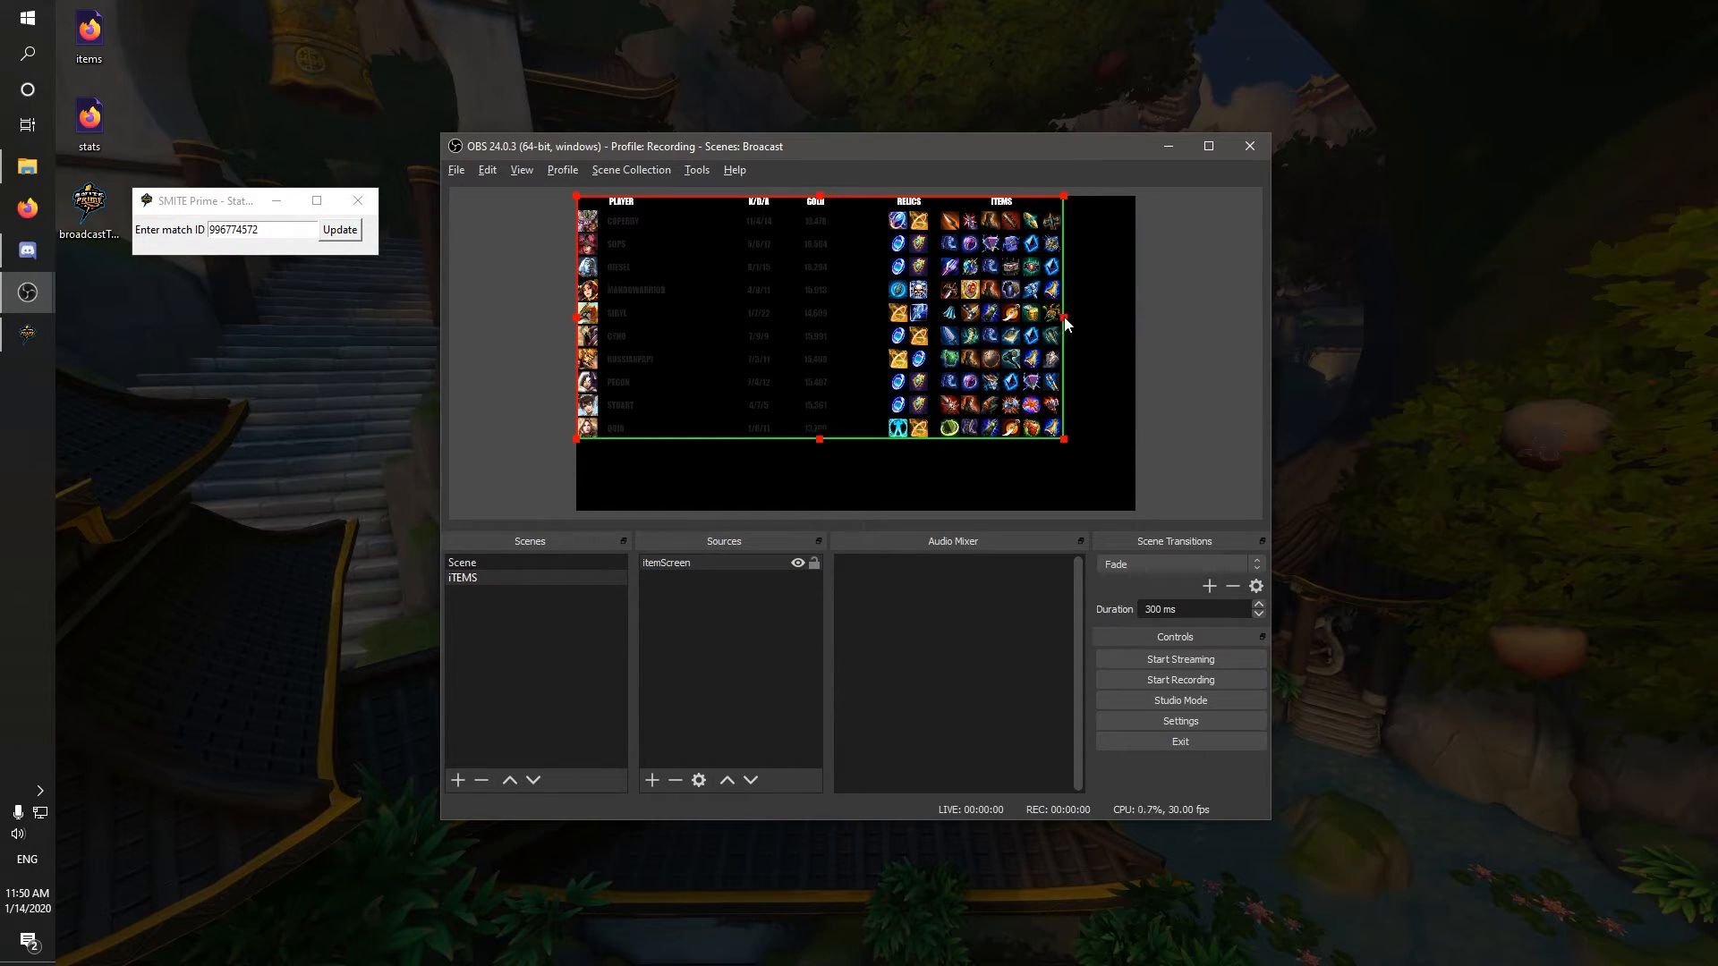
pyautogui.moveTo(912, 338); pyautogui.dragTo(958, 338)
pyautogui.moveTo(1073, 438); pyautogui.dragTo(1102, 472)
pyautogui.moveTo(1000, 353); pyautogui.dragTo(1007, 383)
pyautogui.click(1244, 338)
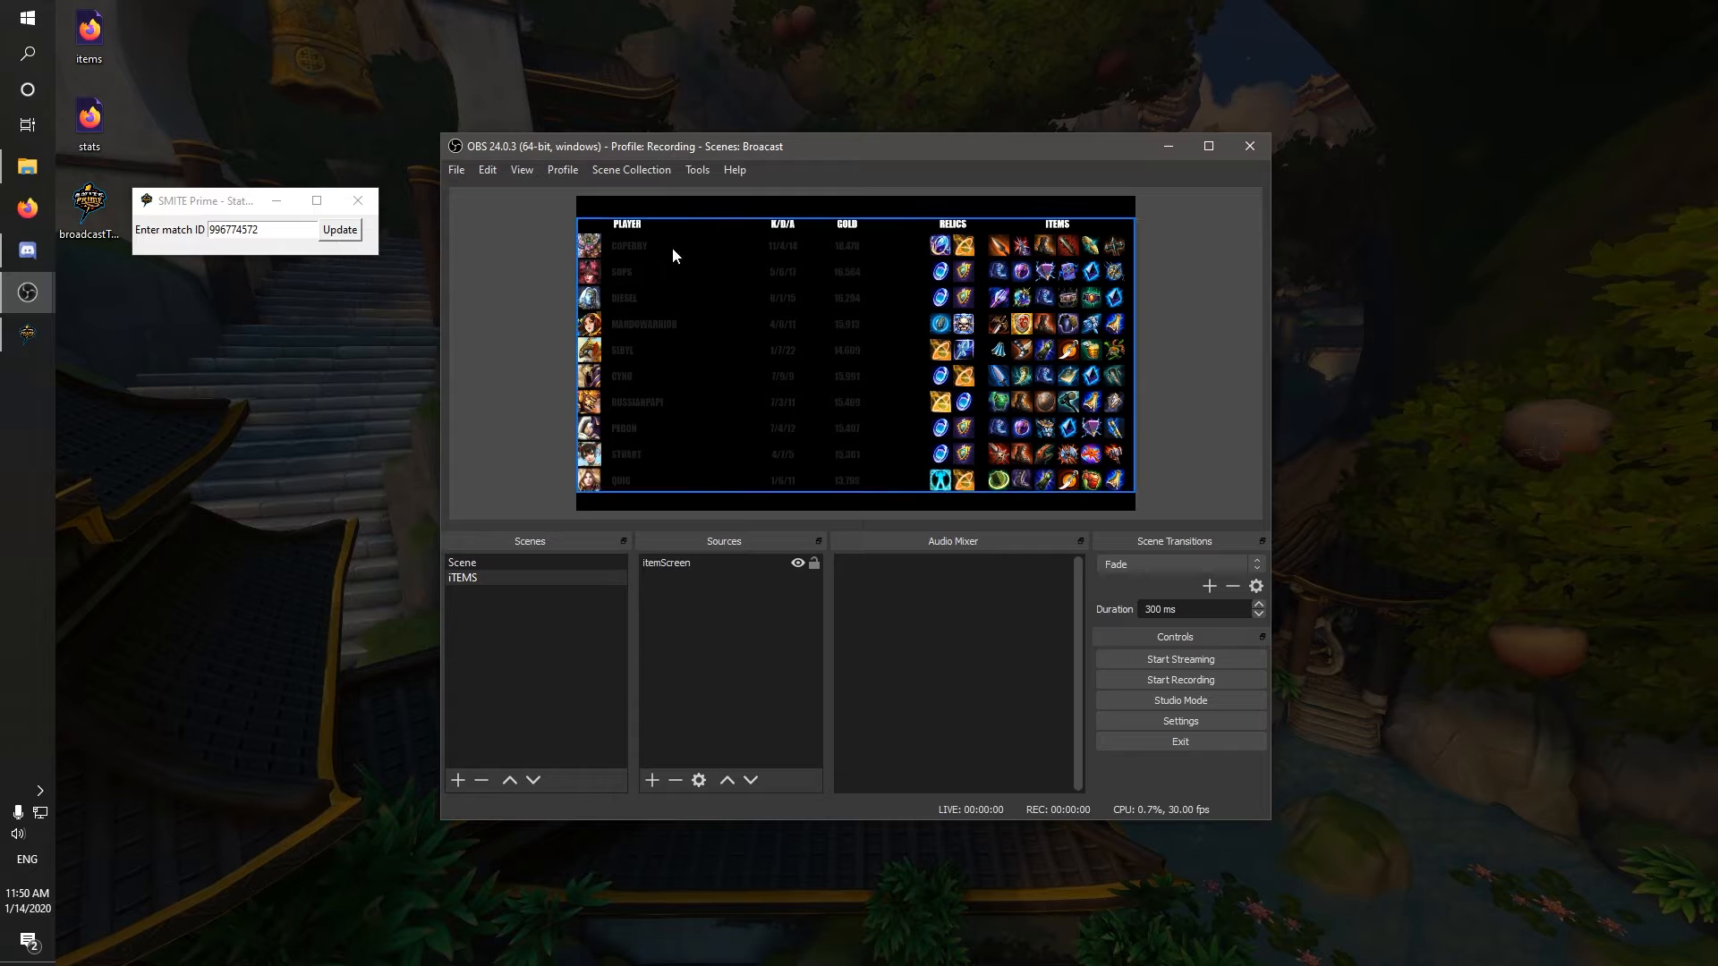
# Step: Add a new OBS scene named "Stats"
pyautogui.rightClick(507, 613)
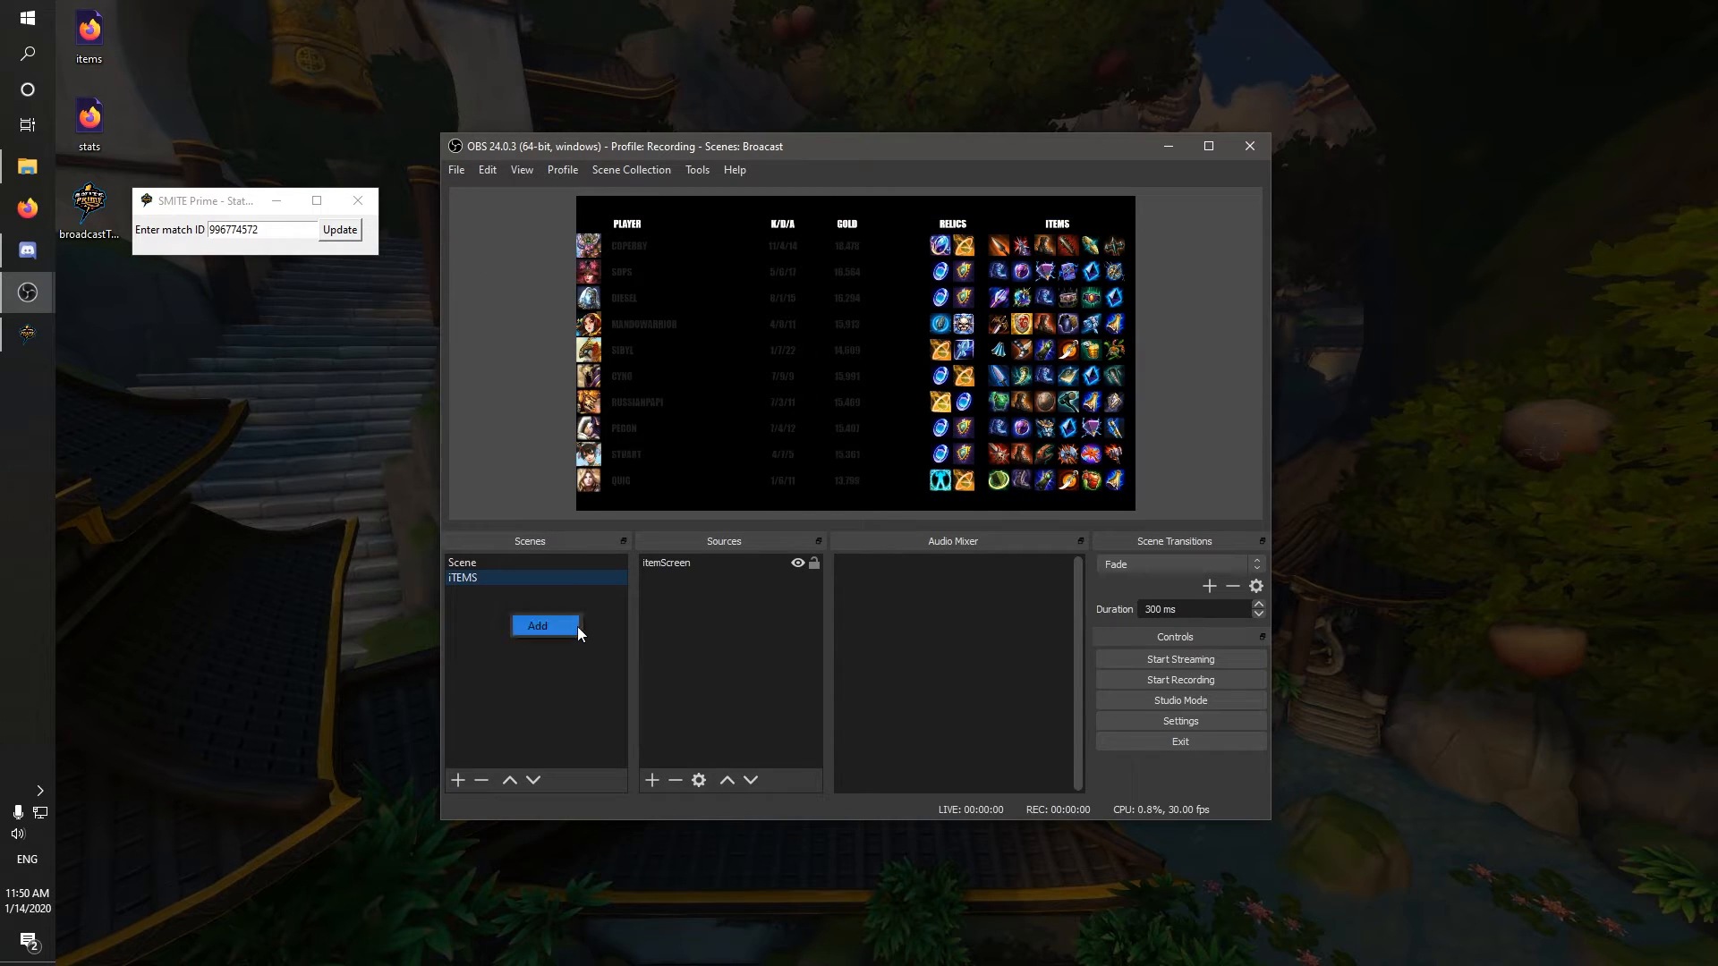
pyautogui.click(577, 626)
pyautogui.write('Stats')
pyautogui.click(821, 516)
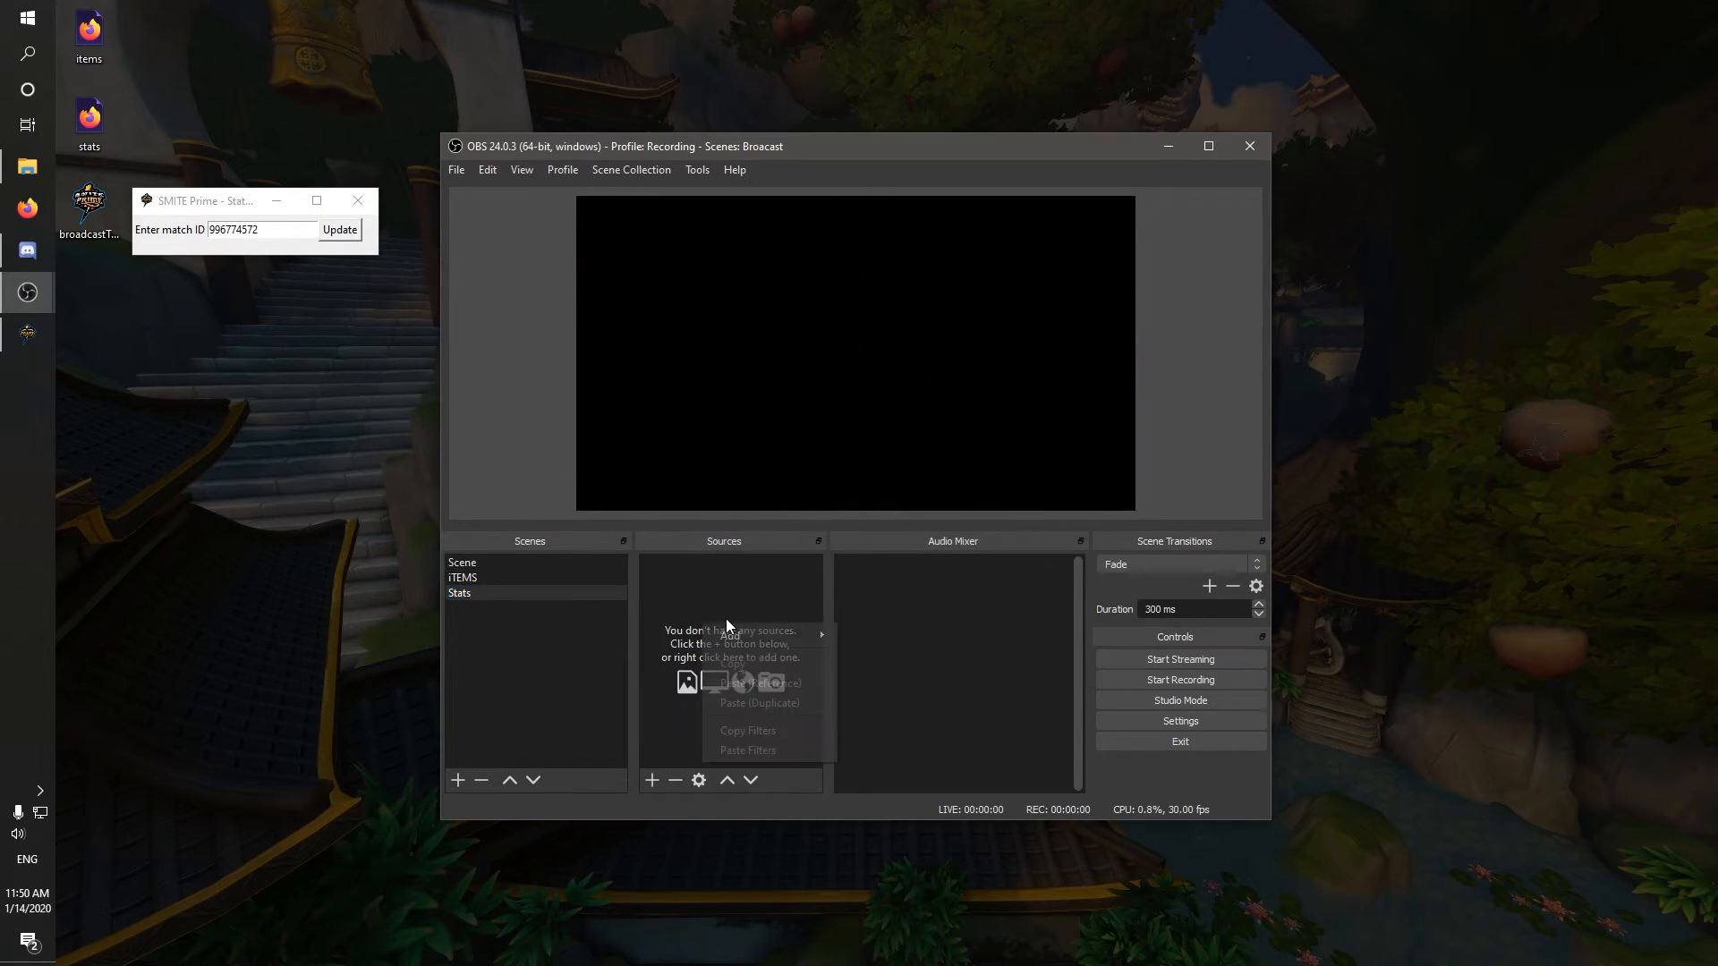
# Step: Add a new browser source named "StatsScree" to the Stats scene
pyautogui.rightClick(744, 630)
pyautogui.moveTo(757, 636)
pyautogui.click(938, 703)
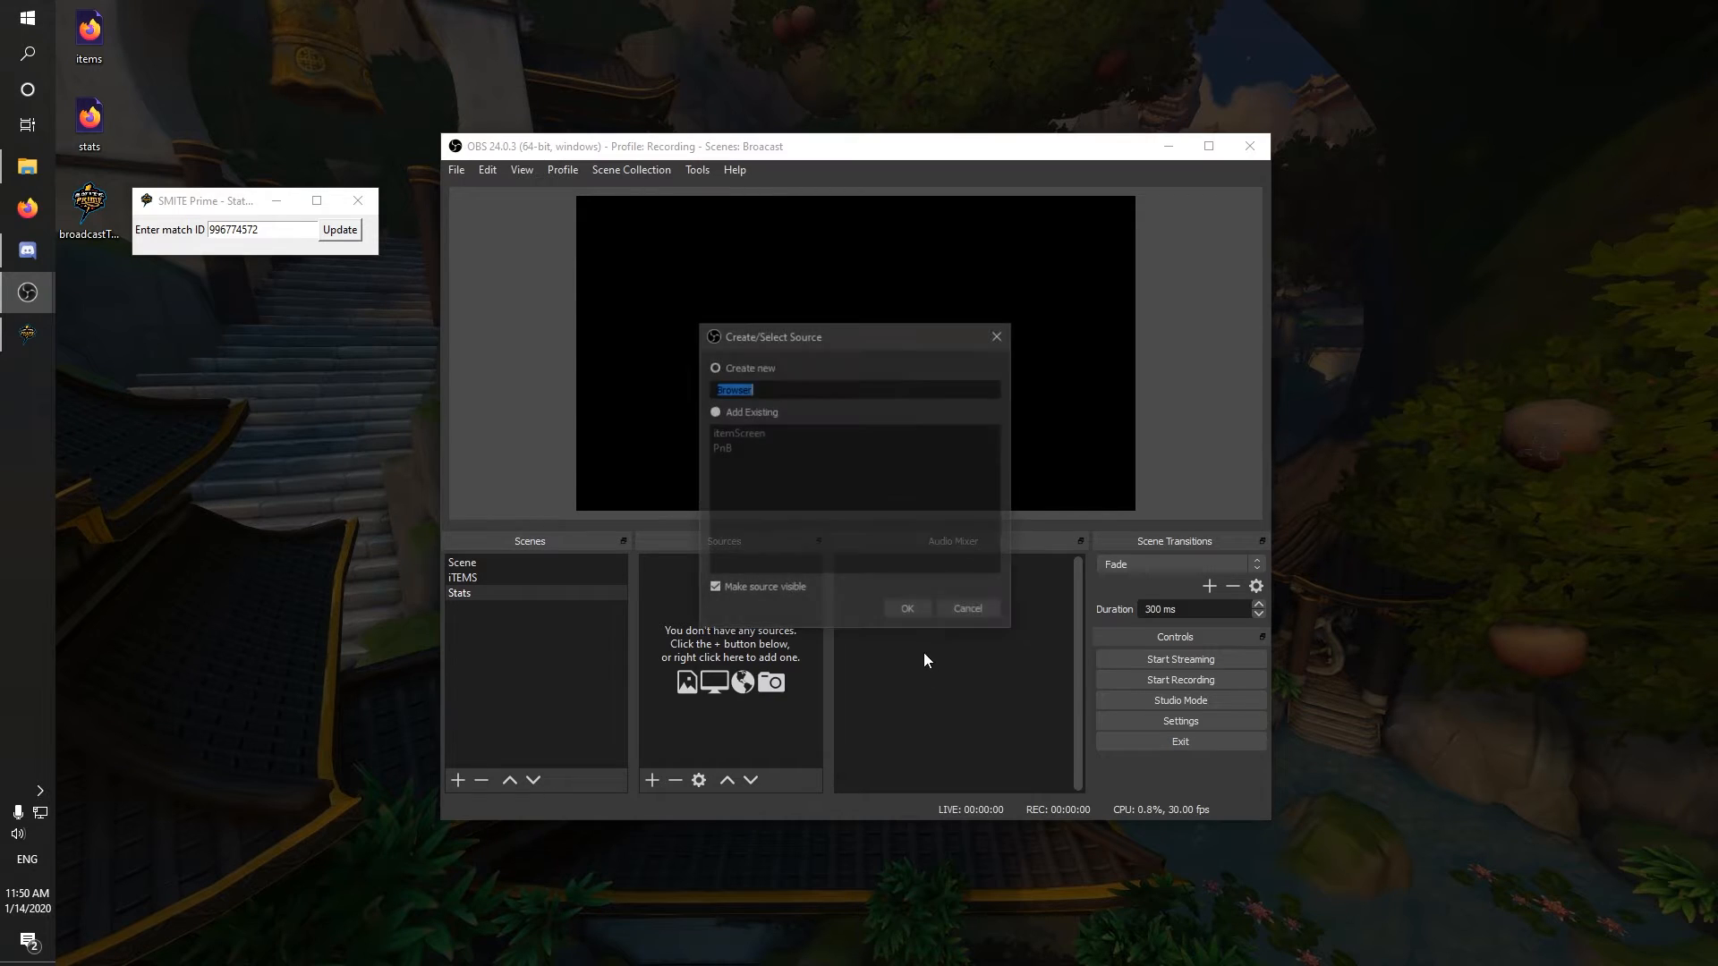
pyautogui.write('StatsScree')
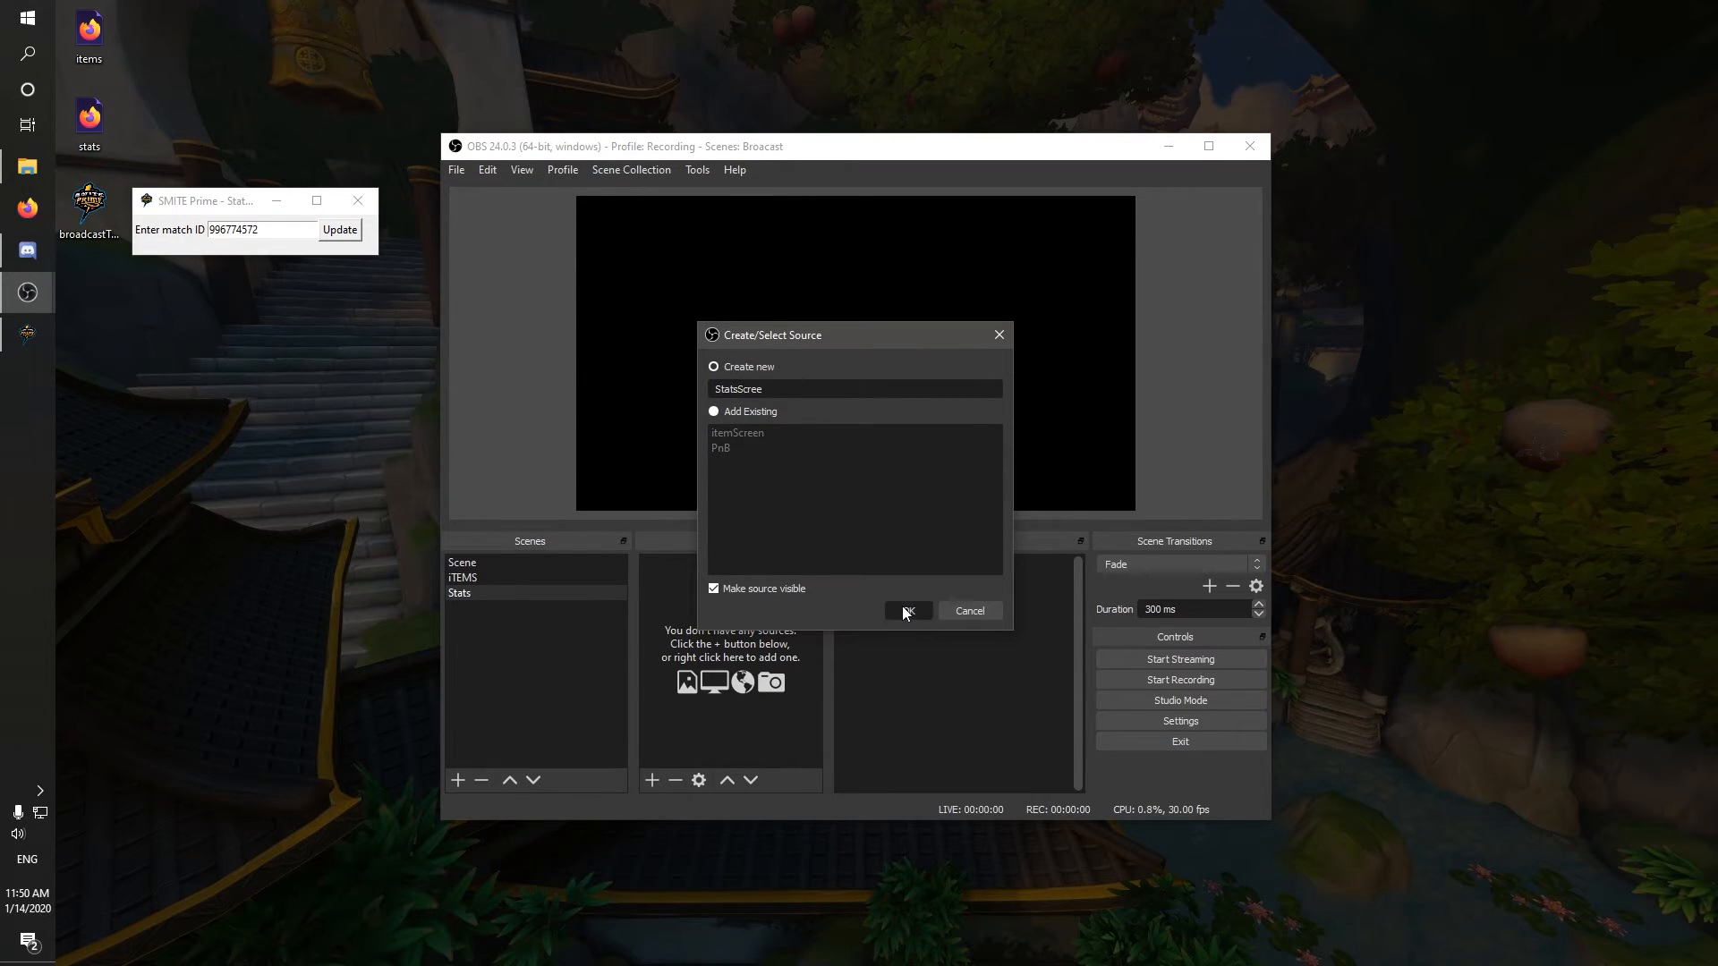
pyautogui.click(906, 610)
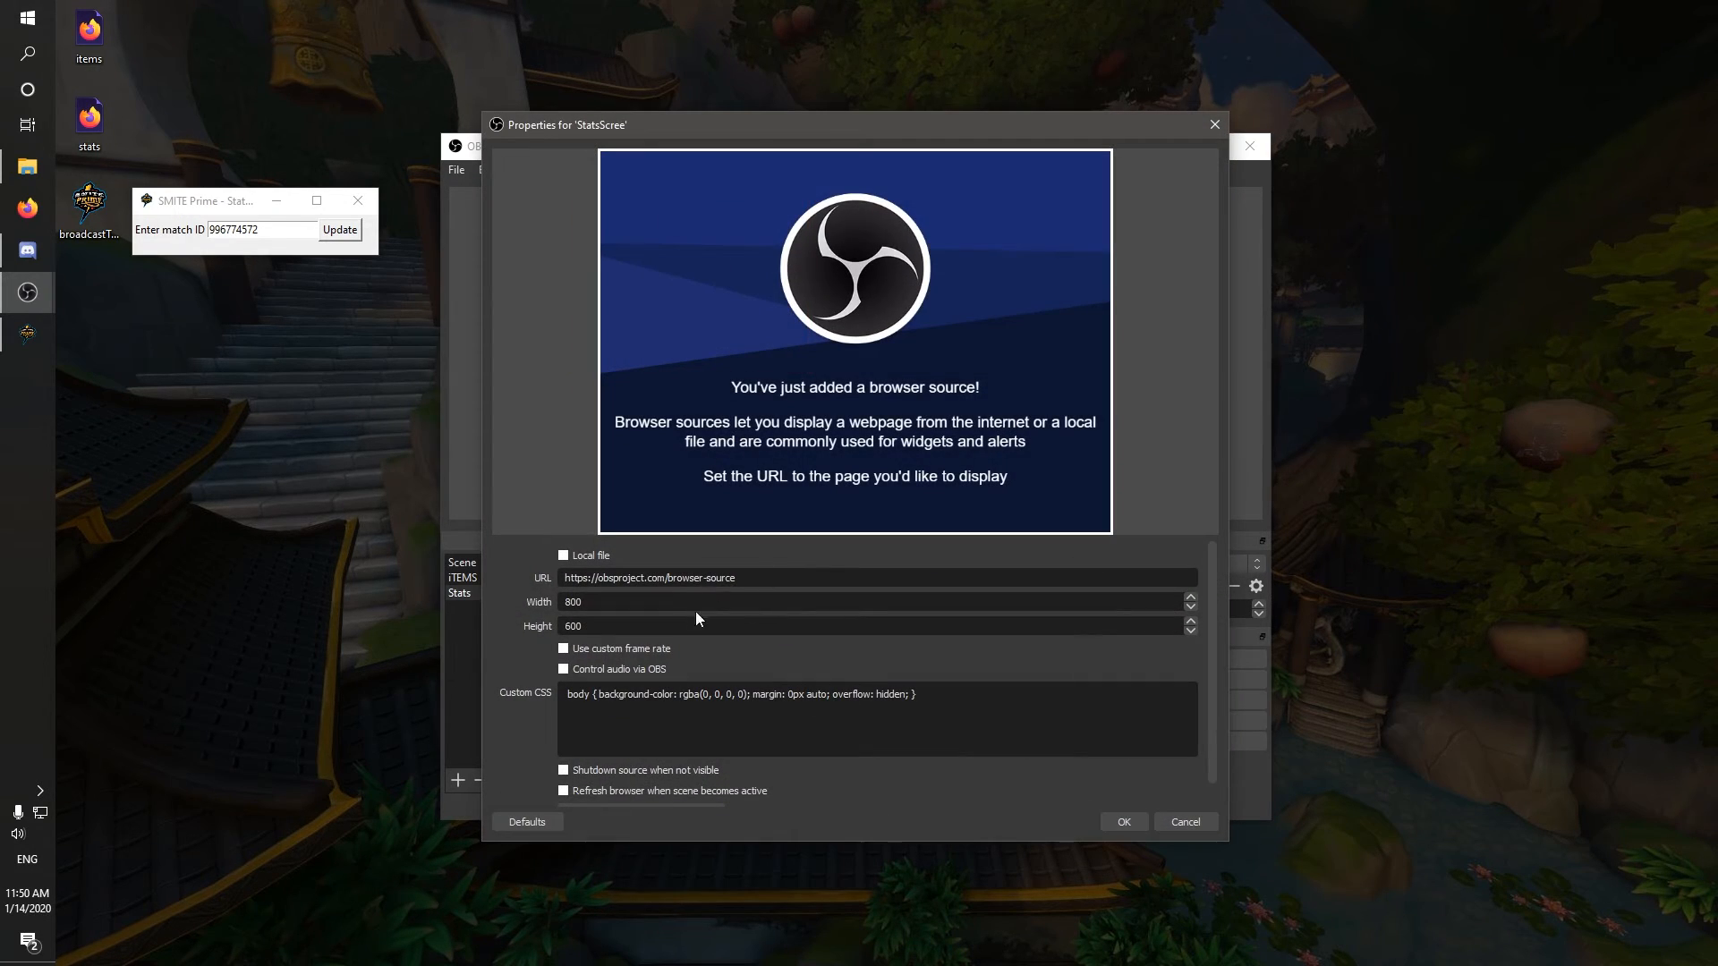
# Step: Load the local file stats.html from the Desktop into the StatsScree source and enable refreshing the browser when the scene becomes active
pyautogui.click(612, 555)
pyautogui.click(1156, 557)
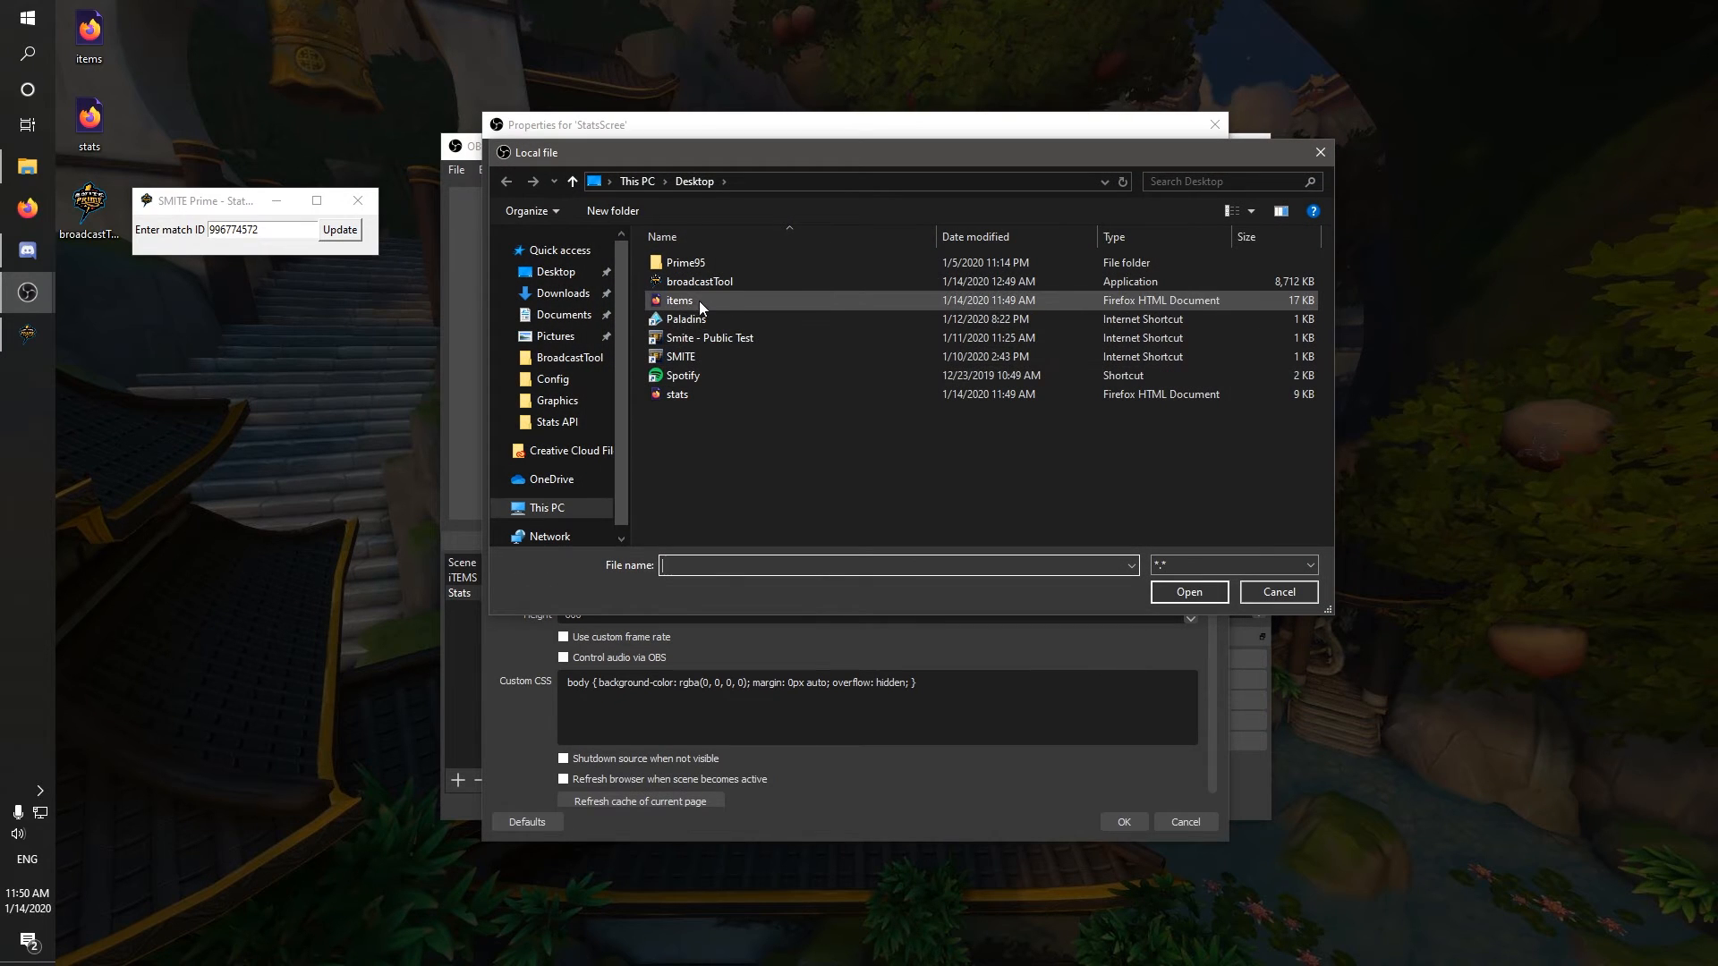
pyautogui.click(769, 394)
pyautogui.click(1171, 594)
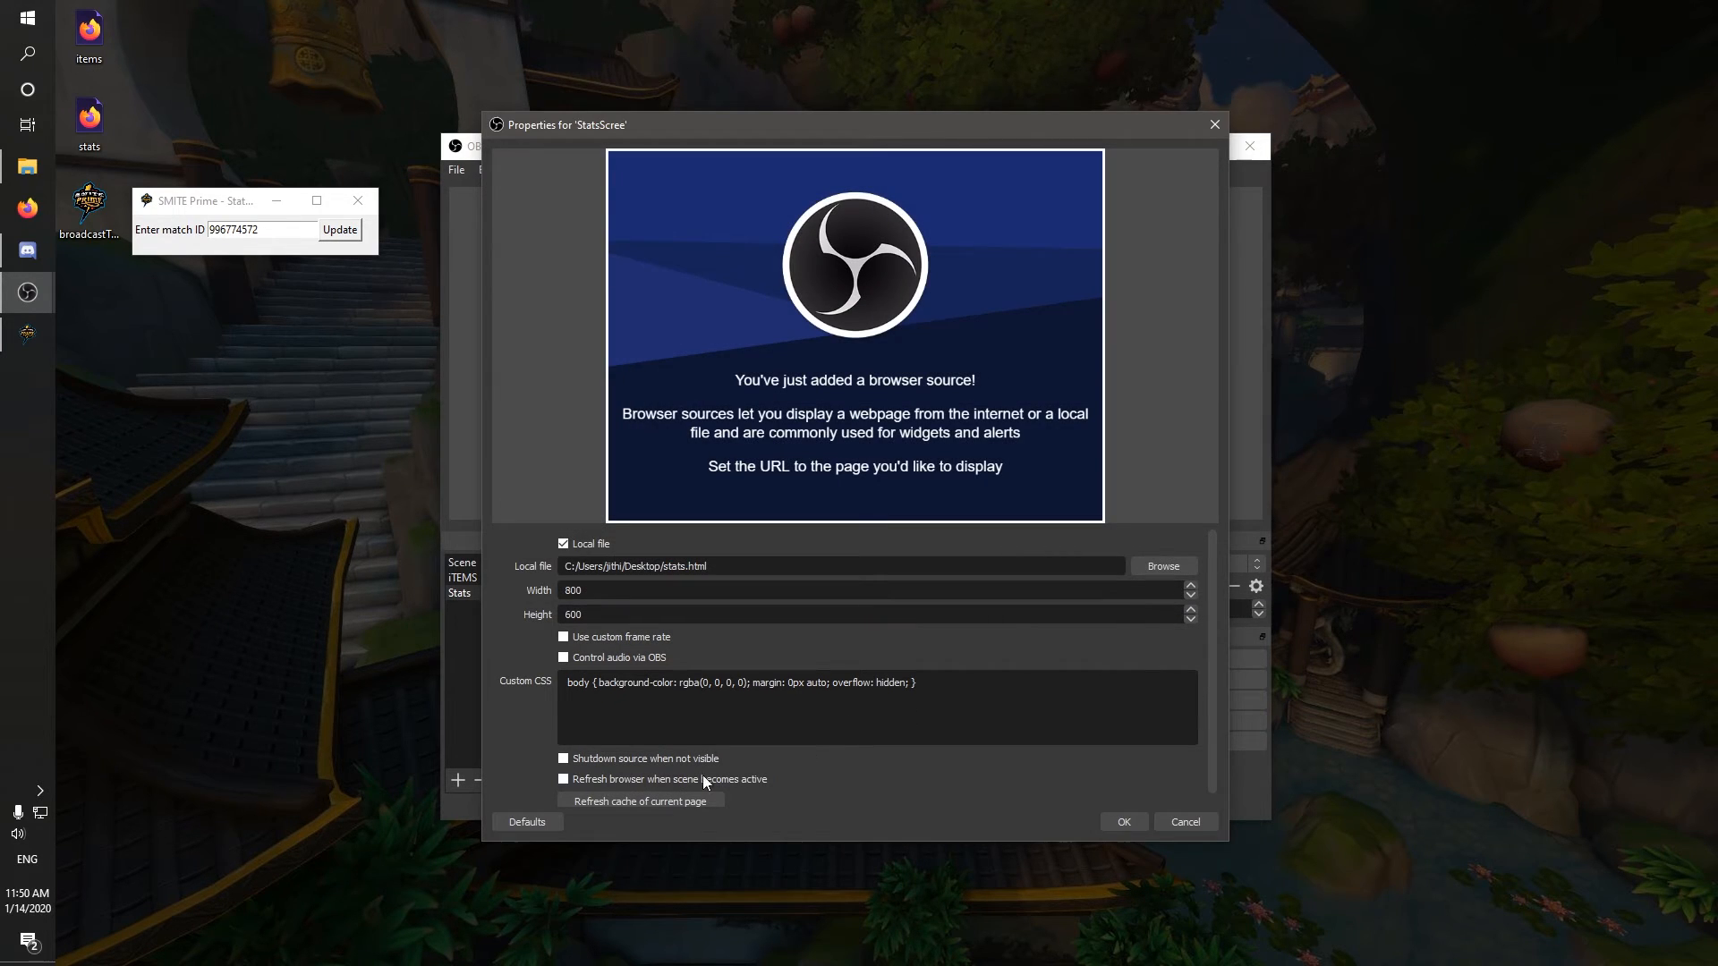
pyautogui.click(622, 779)
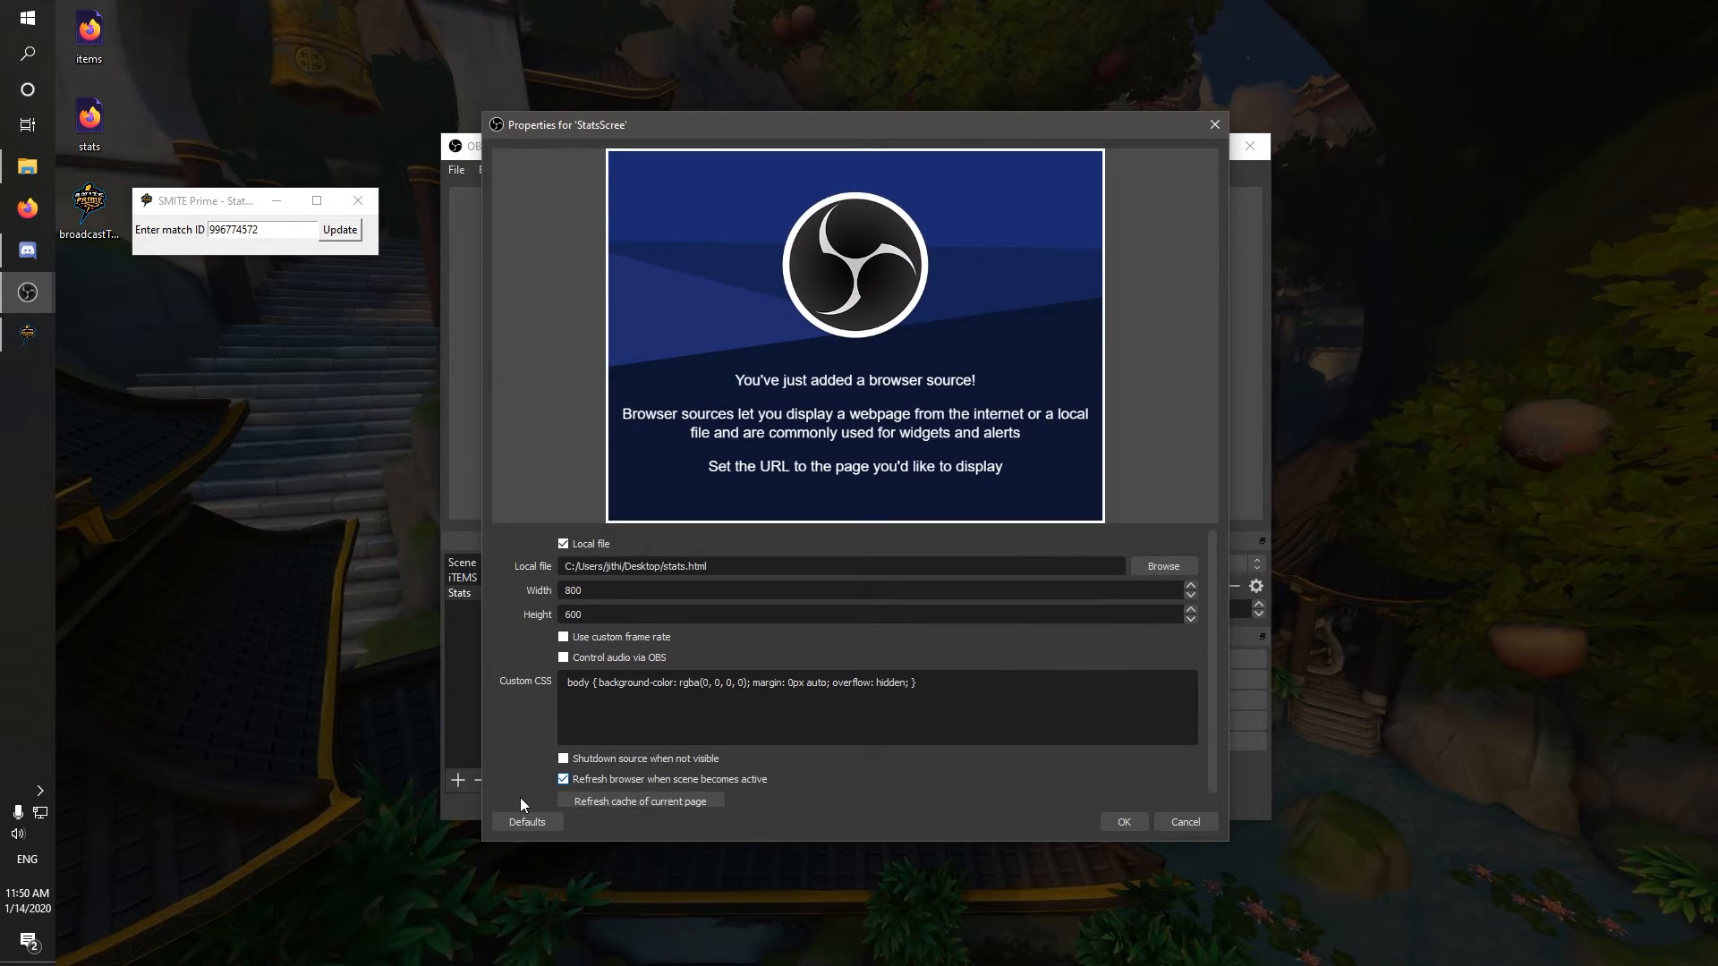
pyautogui.click(1125, 818)
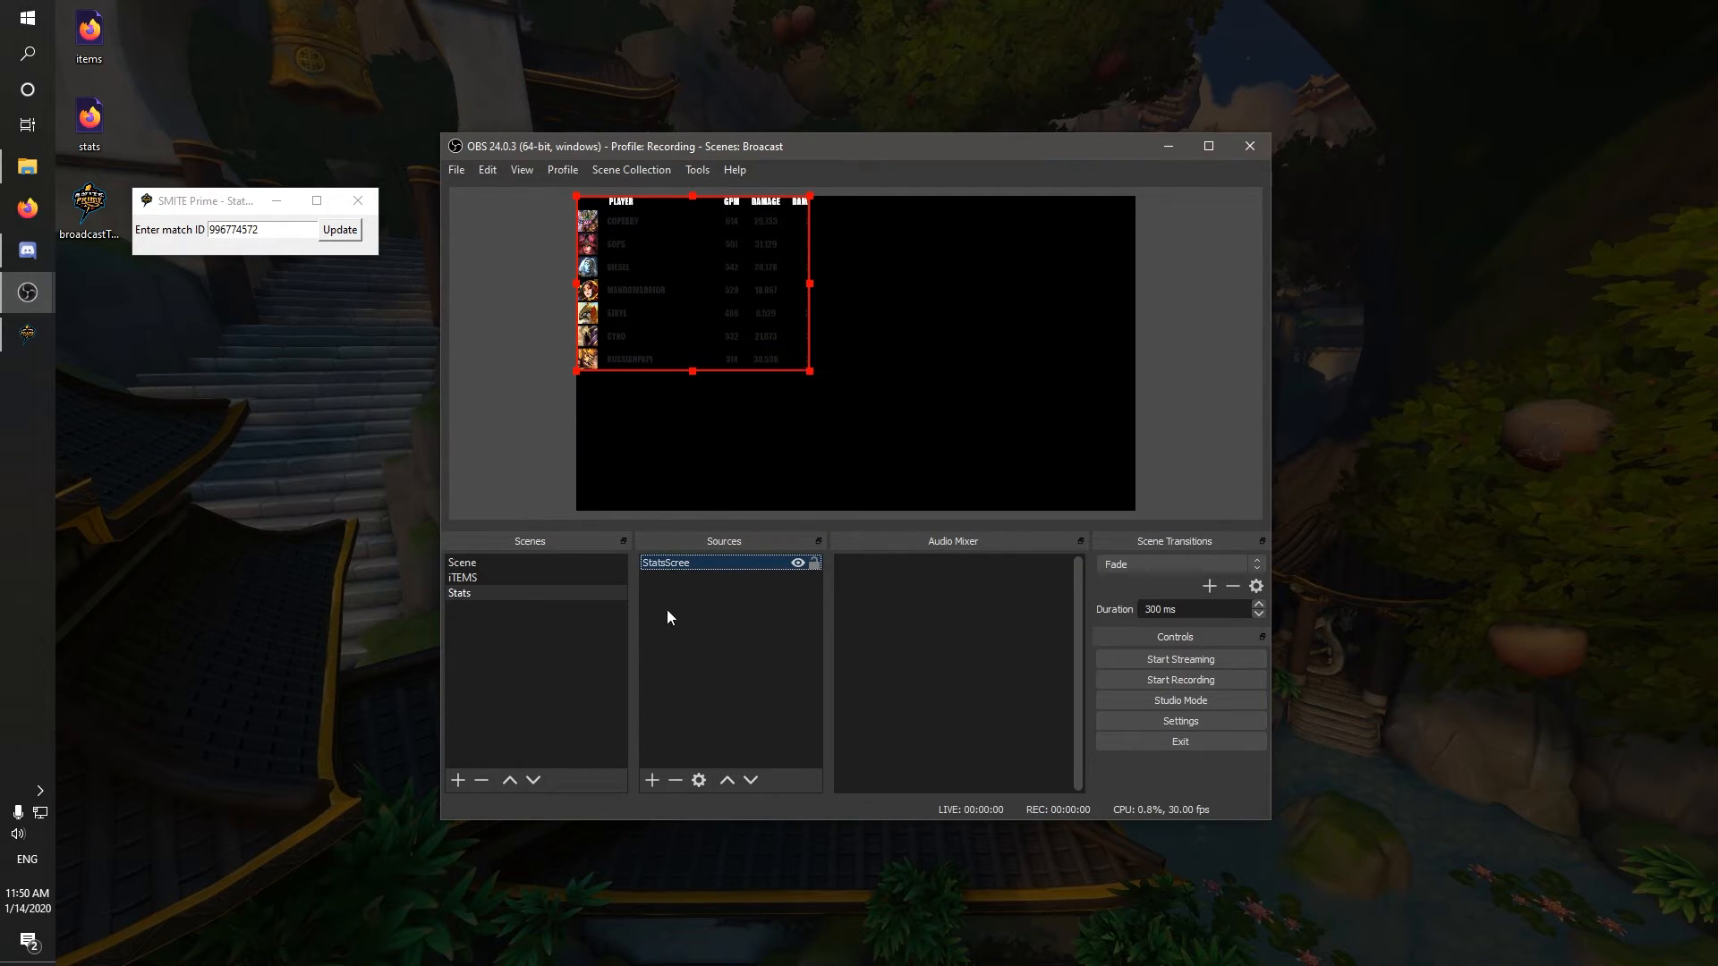
# Step: Set the StatsScree browser source's size to 1920 by 1080
pyautogui.doubleClick(696, 564)
pyautogui.write('1920')
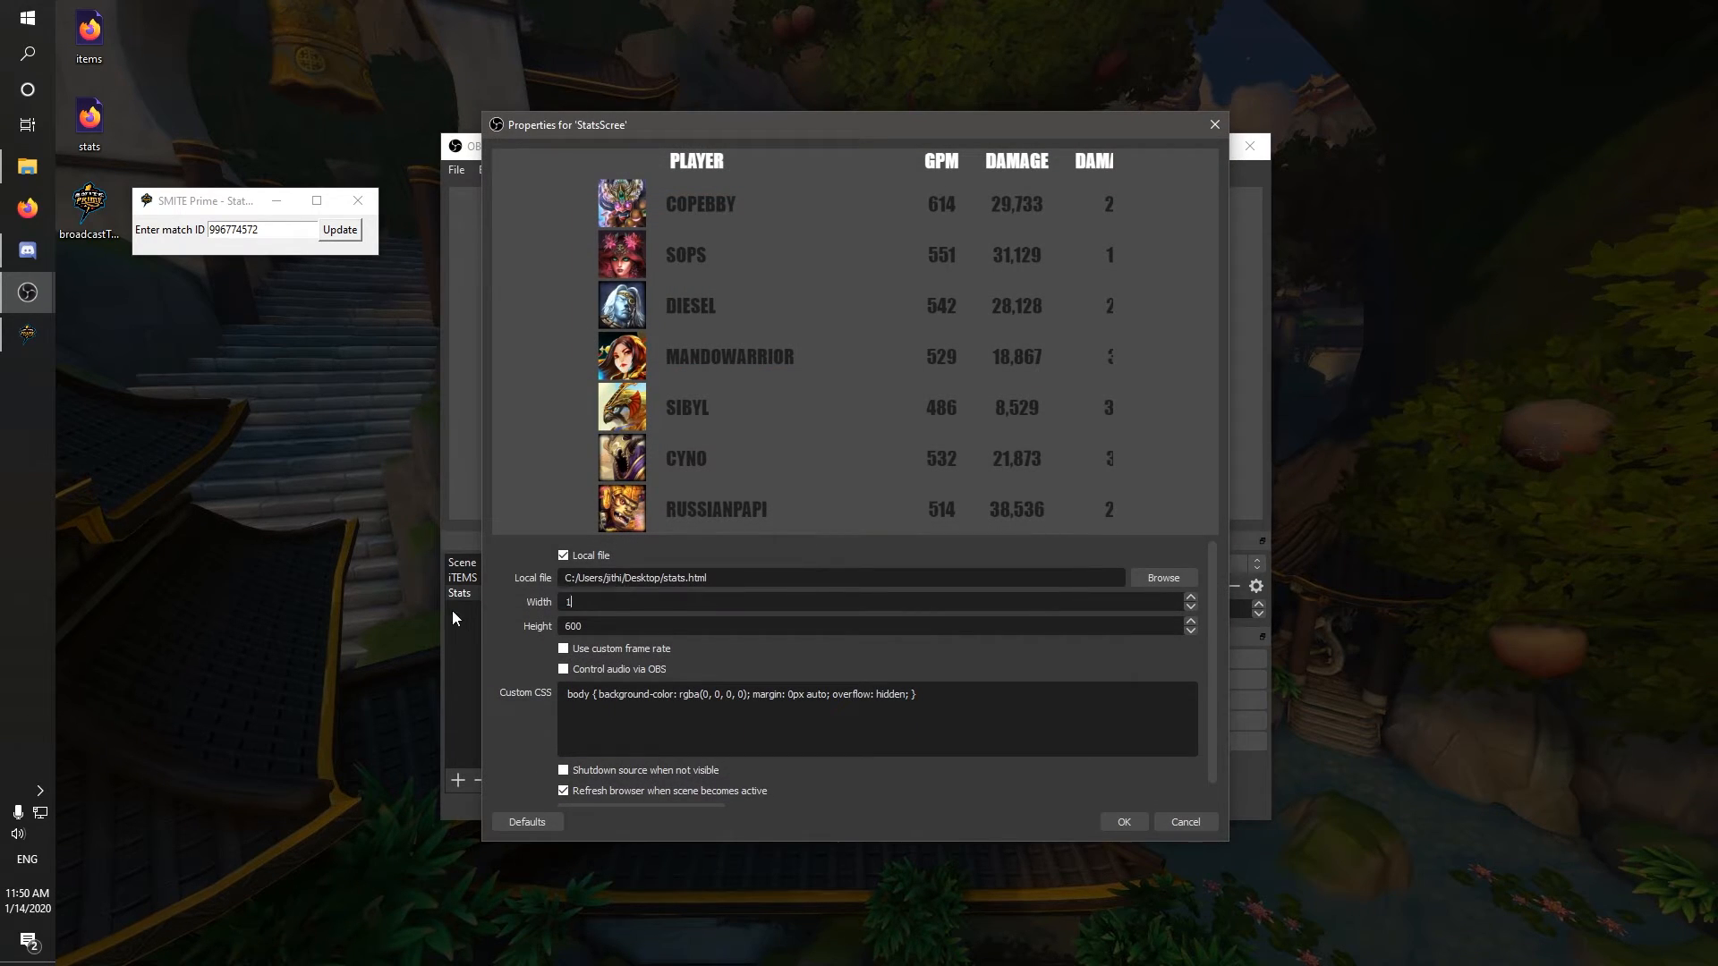
pyautogui.press('Tab')
pyautogui.write('1080')
pyautogui.press('Return')
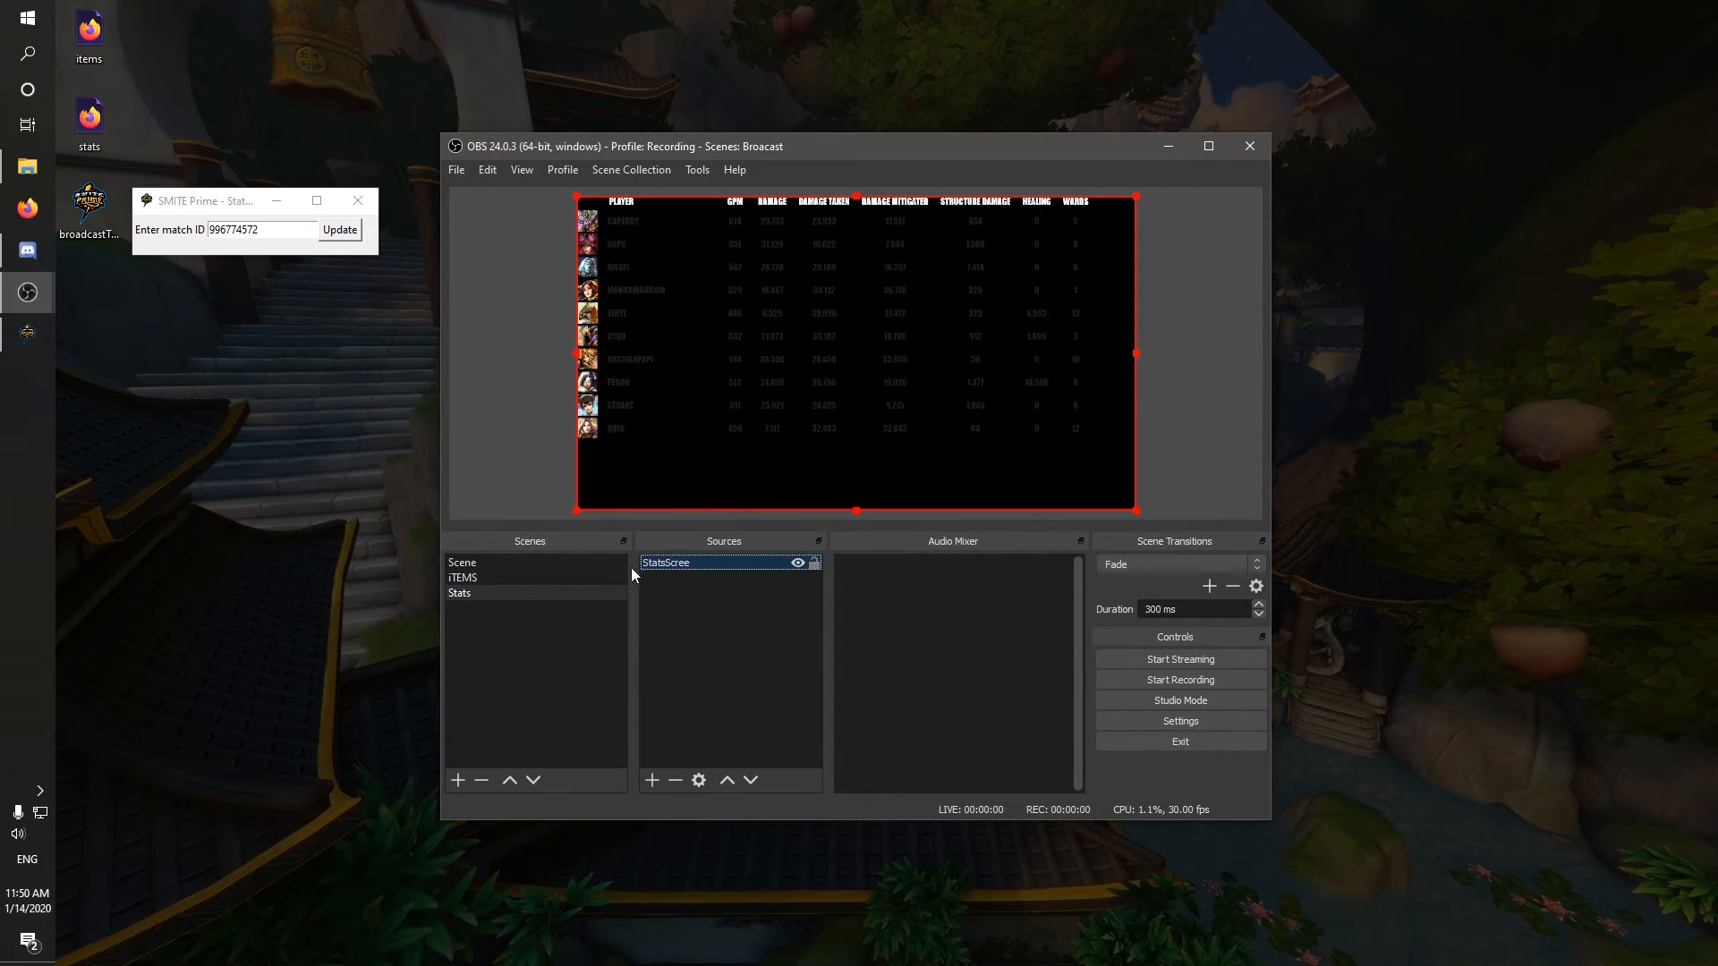
# Step: Review the properties of the itemScreen browser source in the iTEMS scene and accept them
pyautogui.click(535, 579)
pyautogui.doubleClick(714, 562)
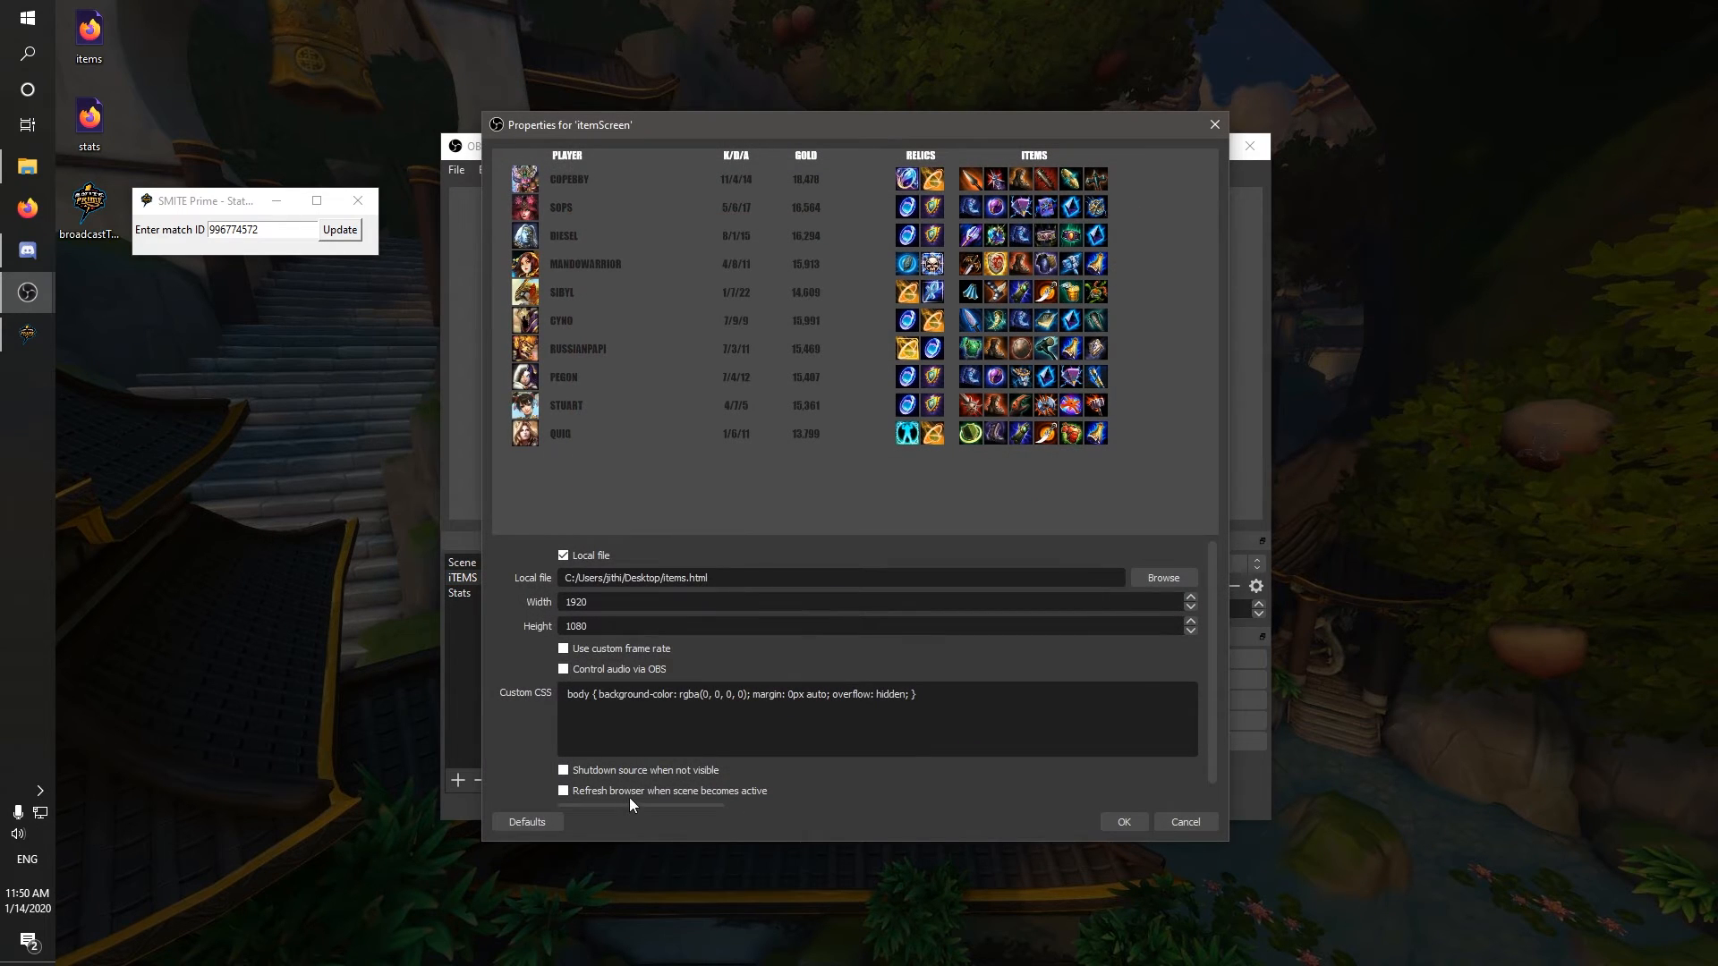
pyautogui.click(1118, 822)
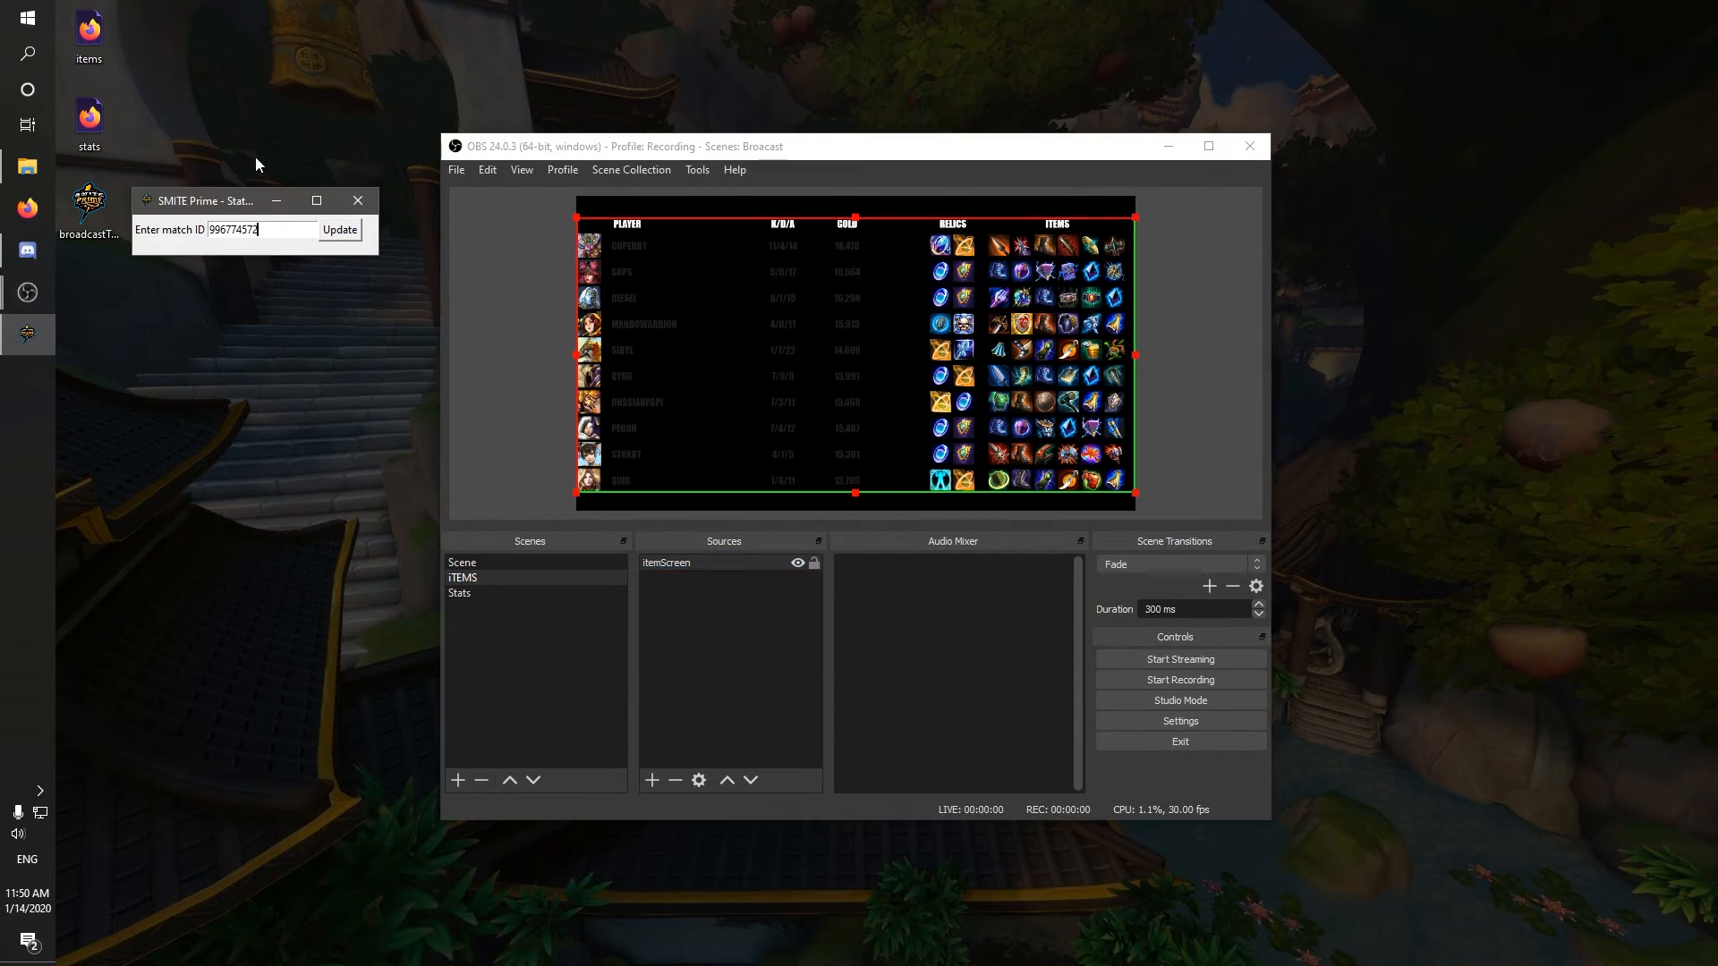
# Step: Move the SMITE Prime match ID window up, clear of the OBS window, and deselect itemScreen in the preview
pyautogui.moveTo(204, 207); pyautogui.dragTo(213, 60)
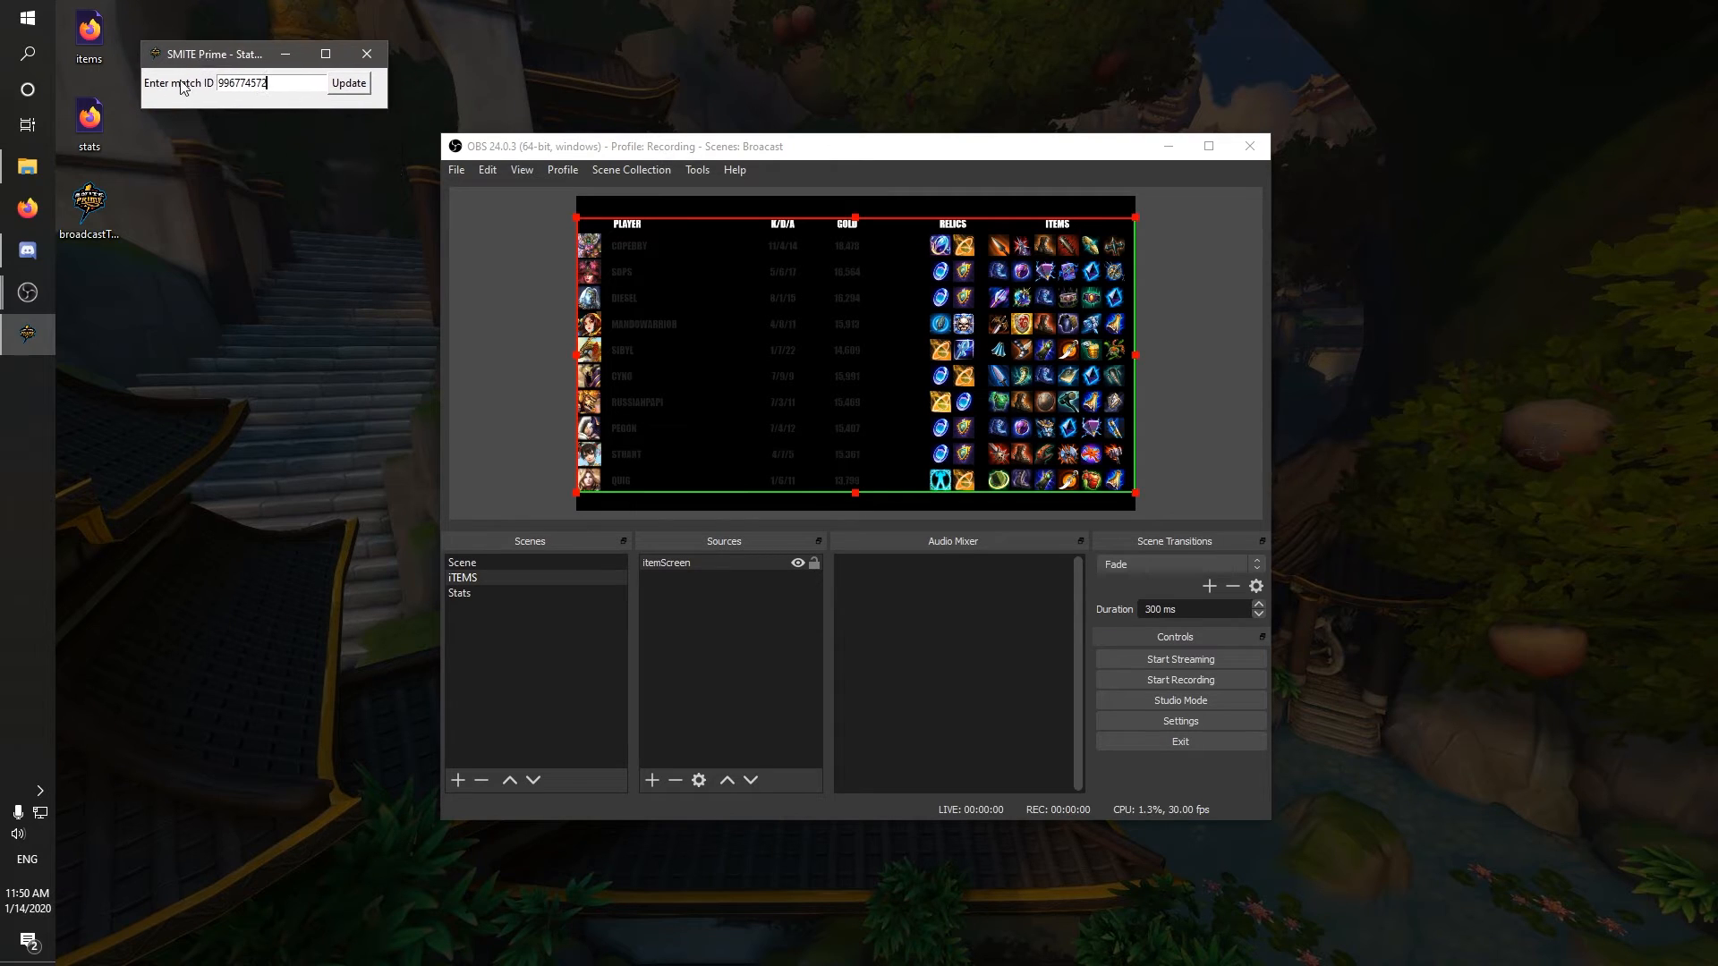
pyautogui.click(1175, 387)
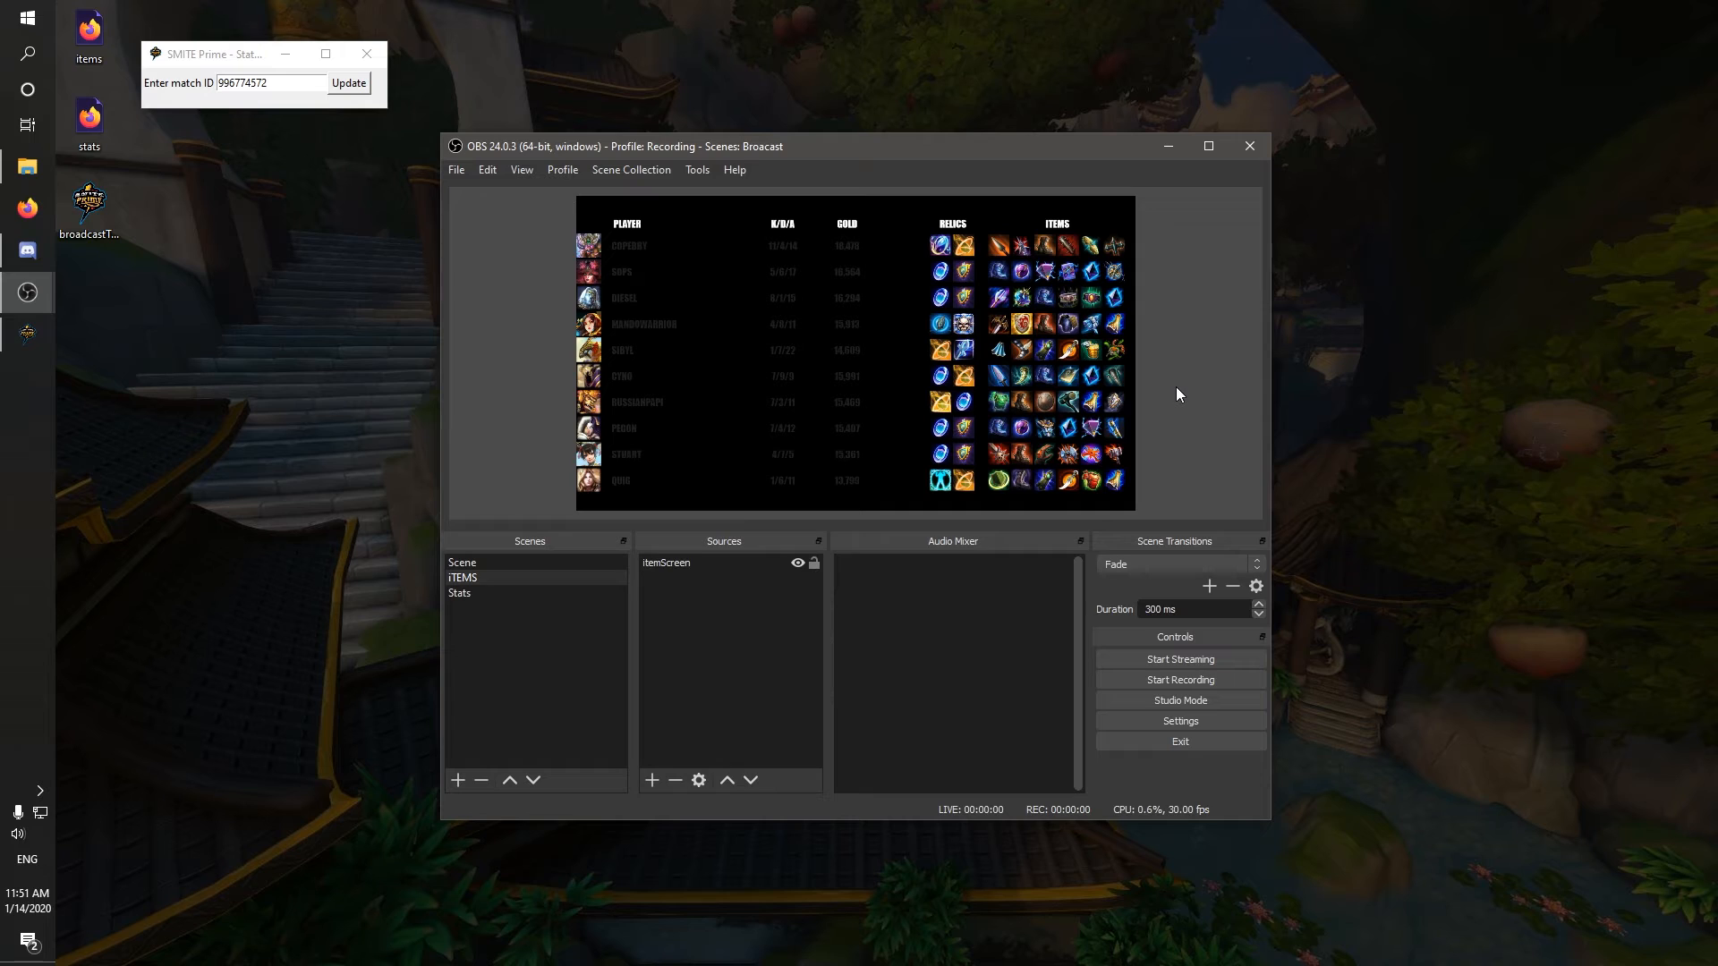
# Step: In the Stats scene, crop the empty right and lower areas of StatsScree and centre the stats table on the canvas
pyautogui.click(533, 590)
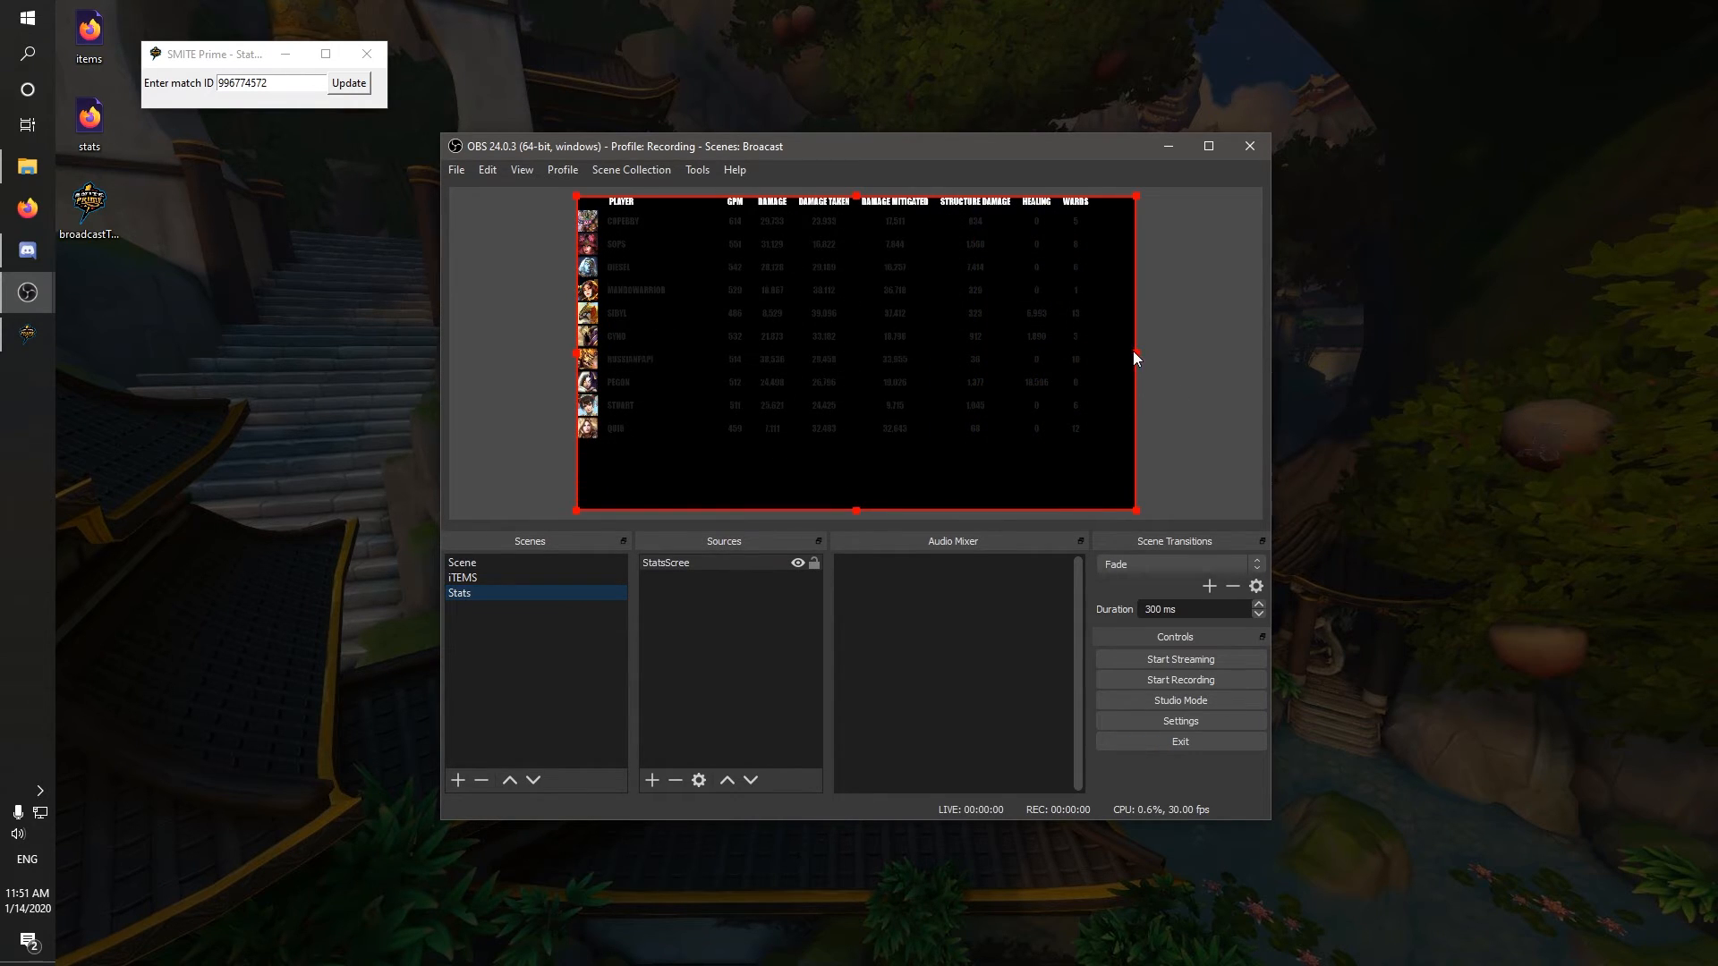
pyautogui.moveTo(1134, 354); pyautogui.dragTo(1109, 352)
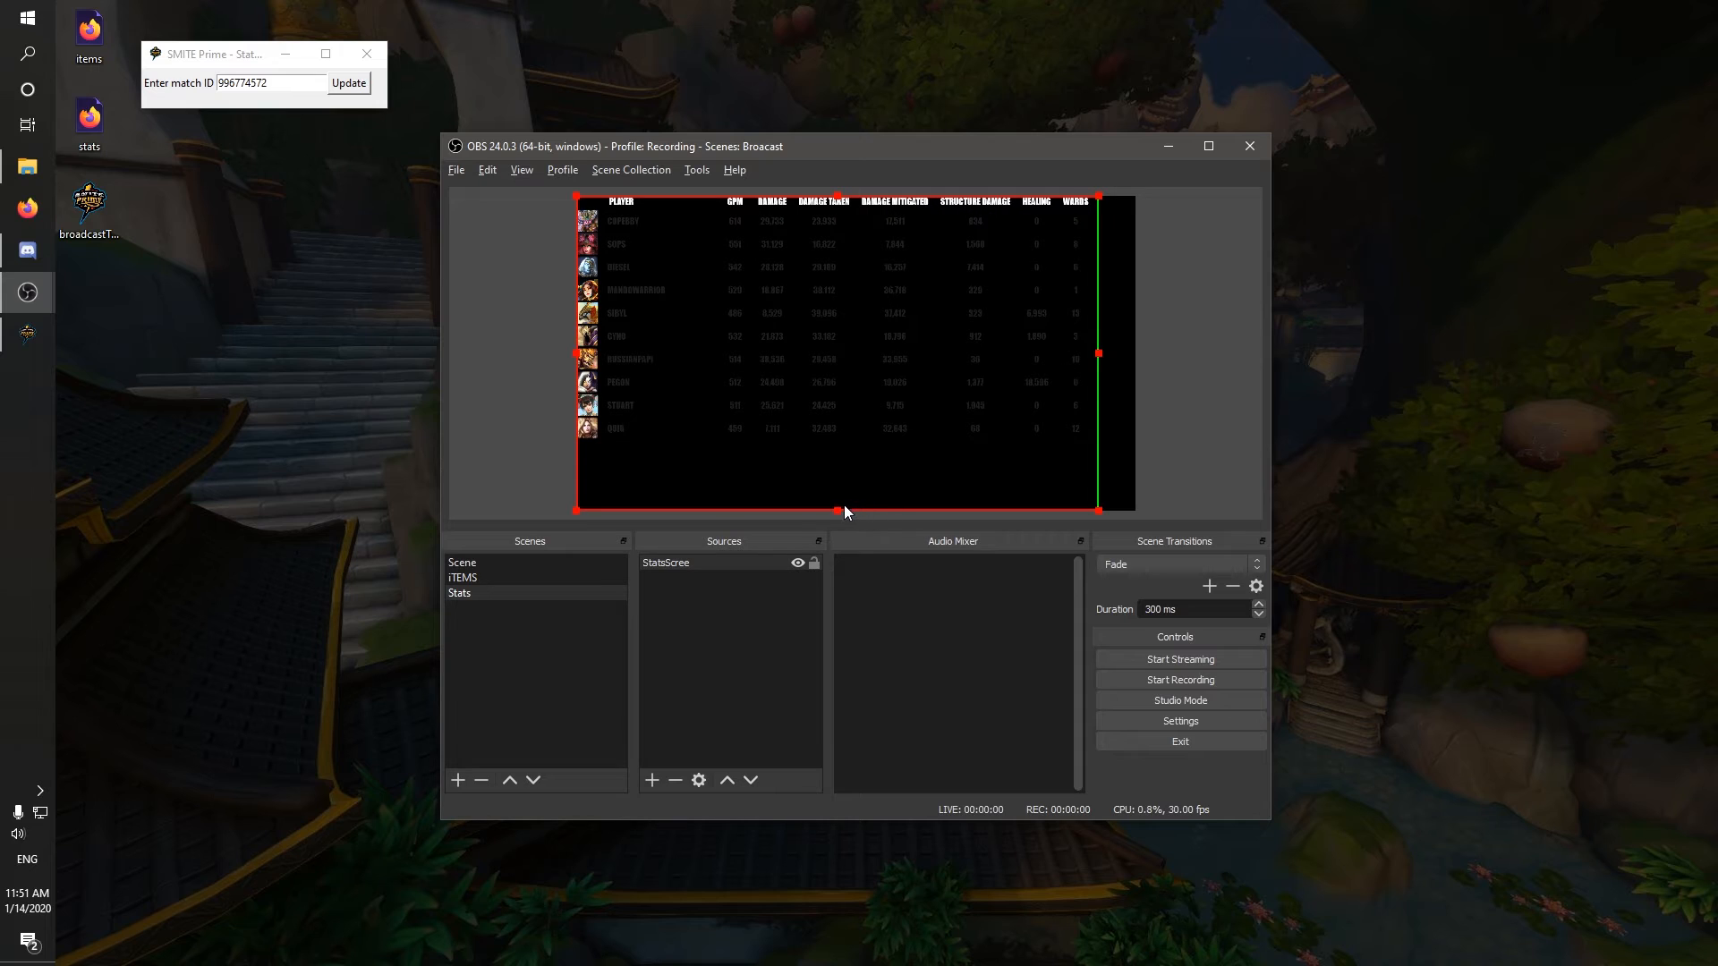
pyautogui.moveTo(844, 508); pyautogui.dragTo(845, 442)
pyautogui.moveTo(783, 267); pyautogui.dragTo(811, 313)
pyautogui.click(1146, 337)
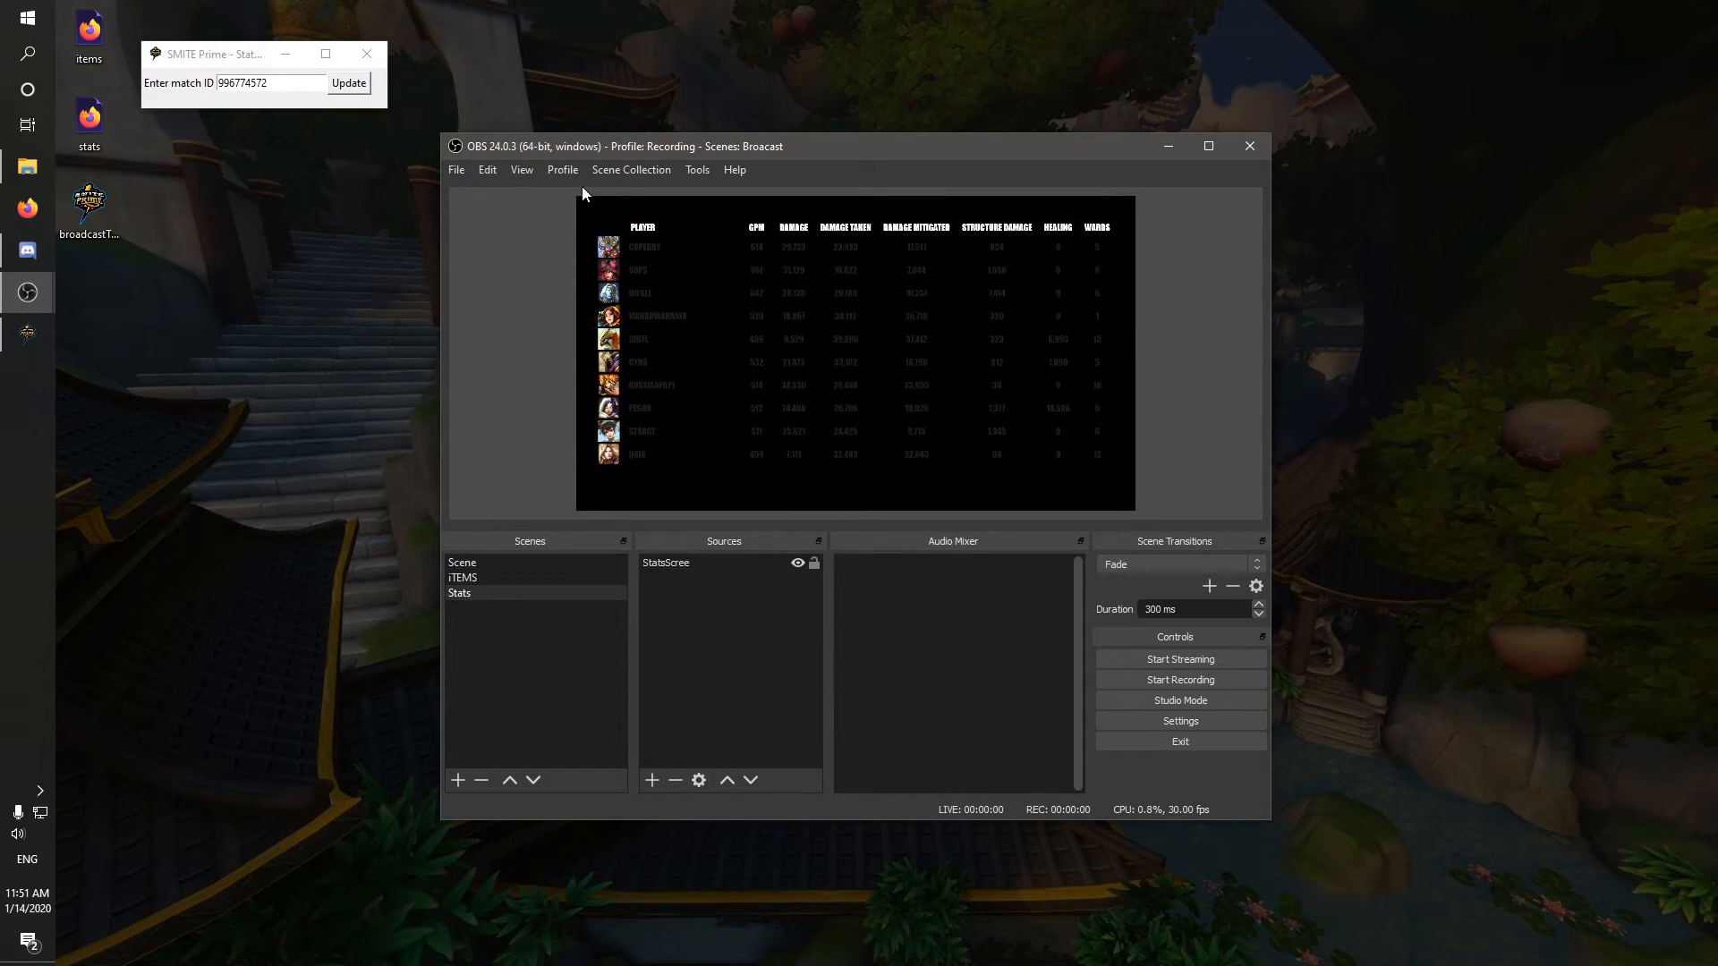
# Step: Switch to the SMITE Prime scene collection, and maximize the window with a smaller preview so the whole scene list fits
pyautogui.click(631, 170)
pyautogui.click(680, 419)
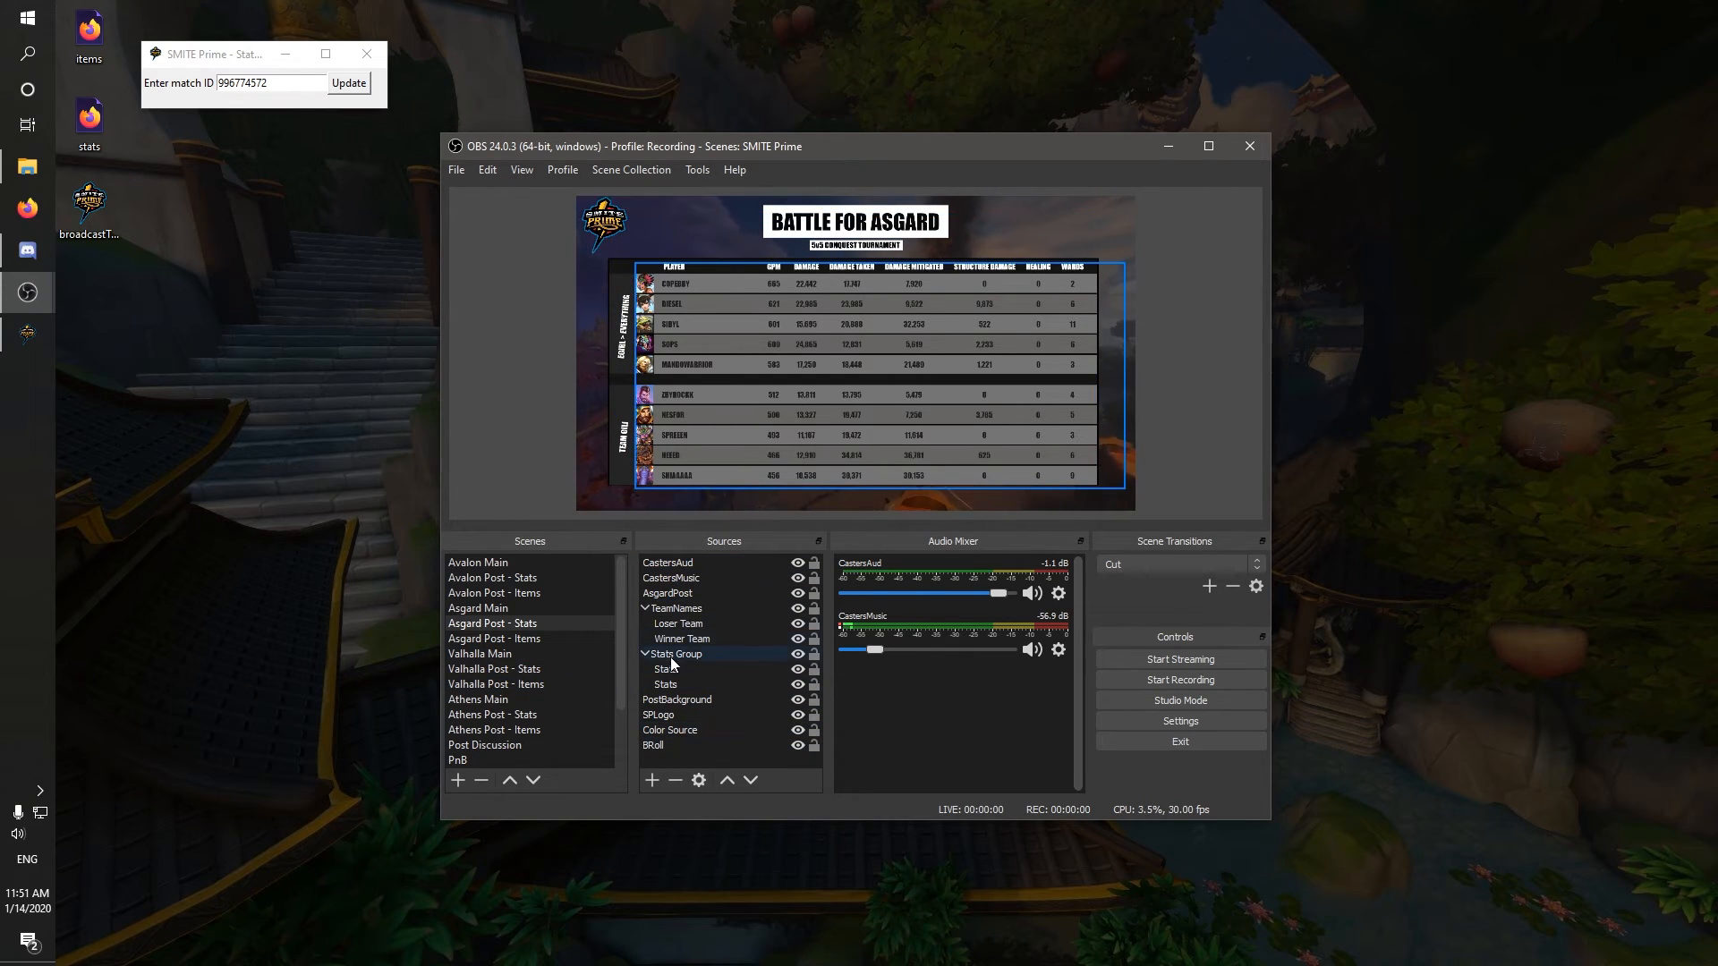
pyautogui.doubleClick(1054, 146)
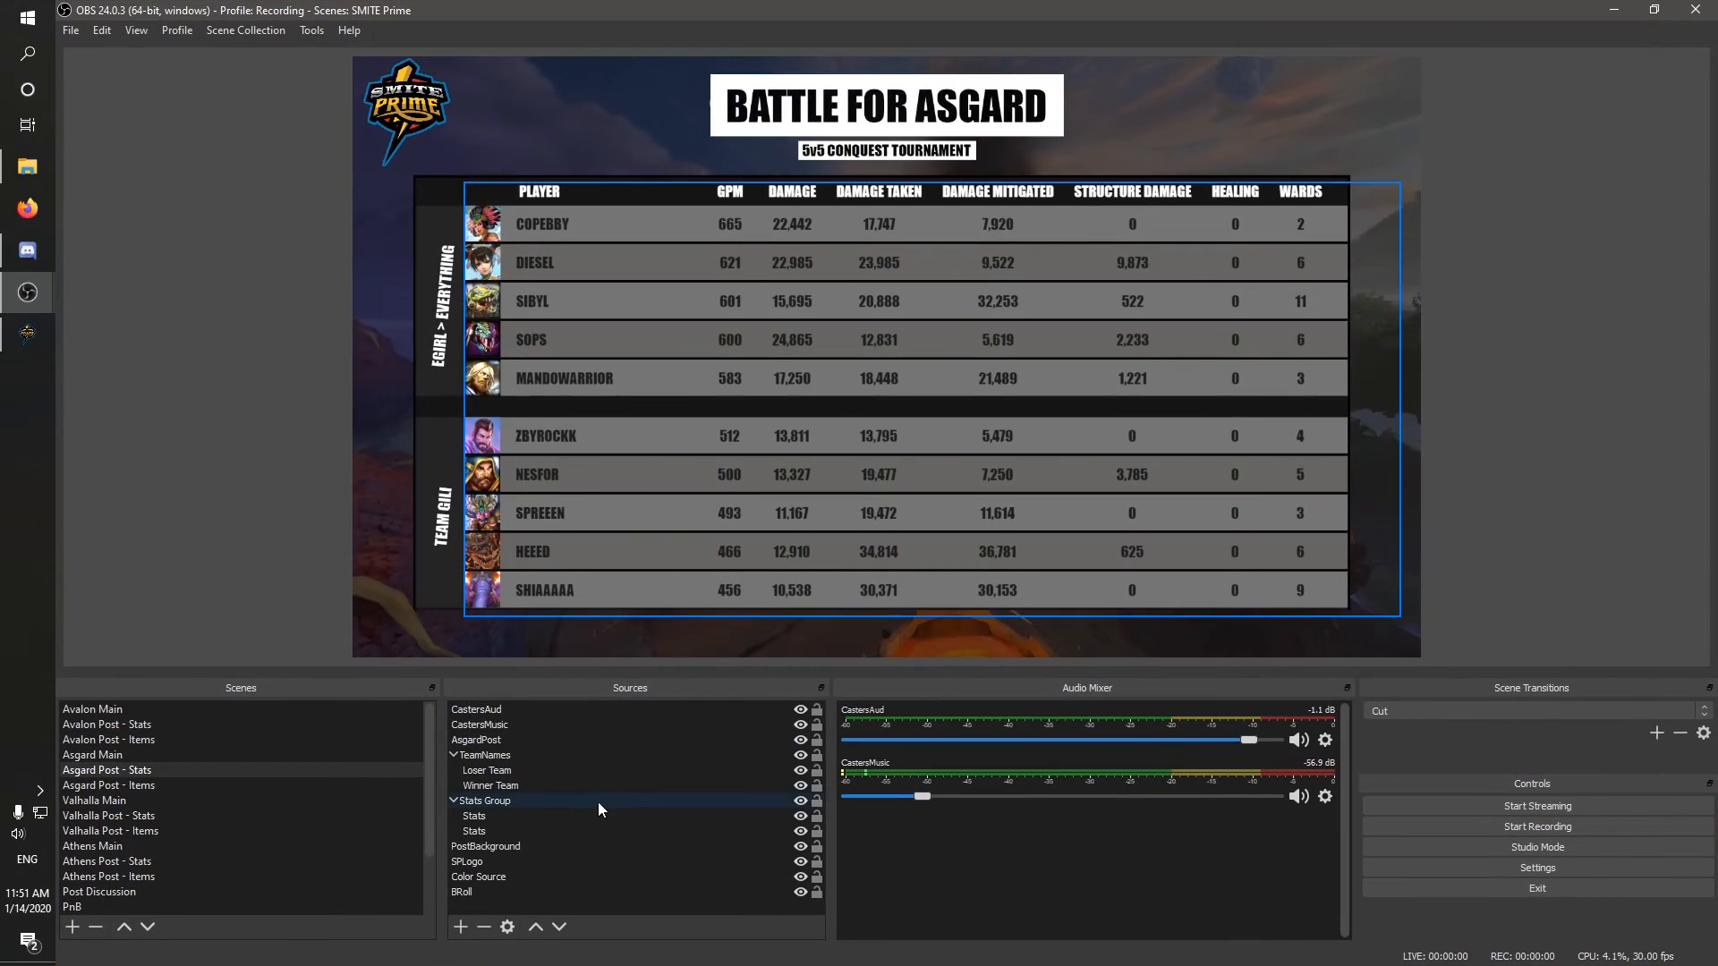
pyautogui.moveTo(353, 673); pyautogui.dragTo(376, 544)
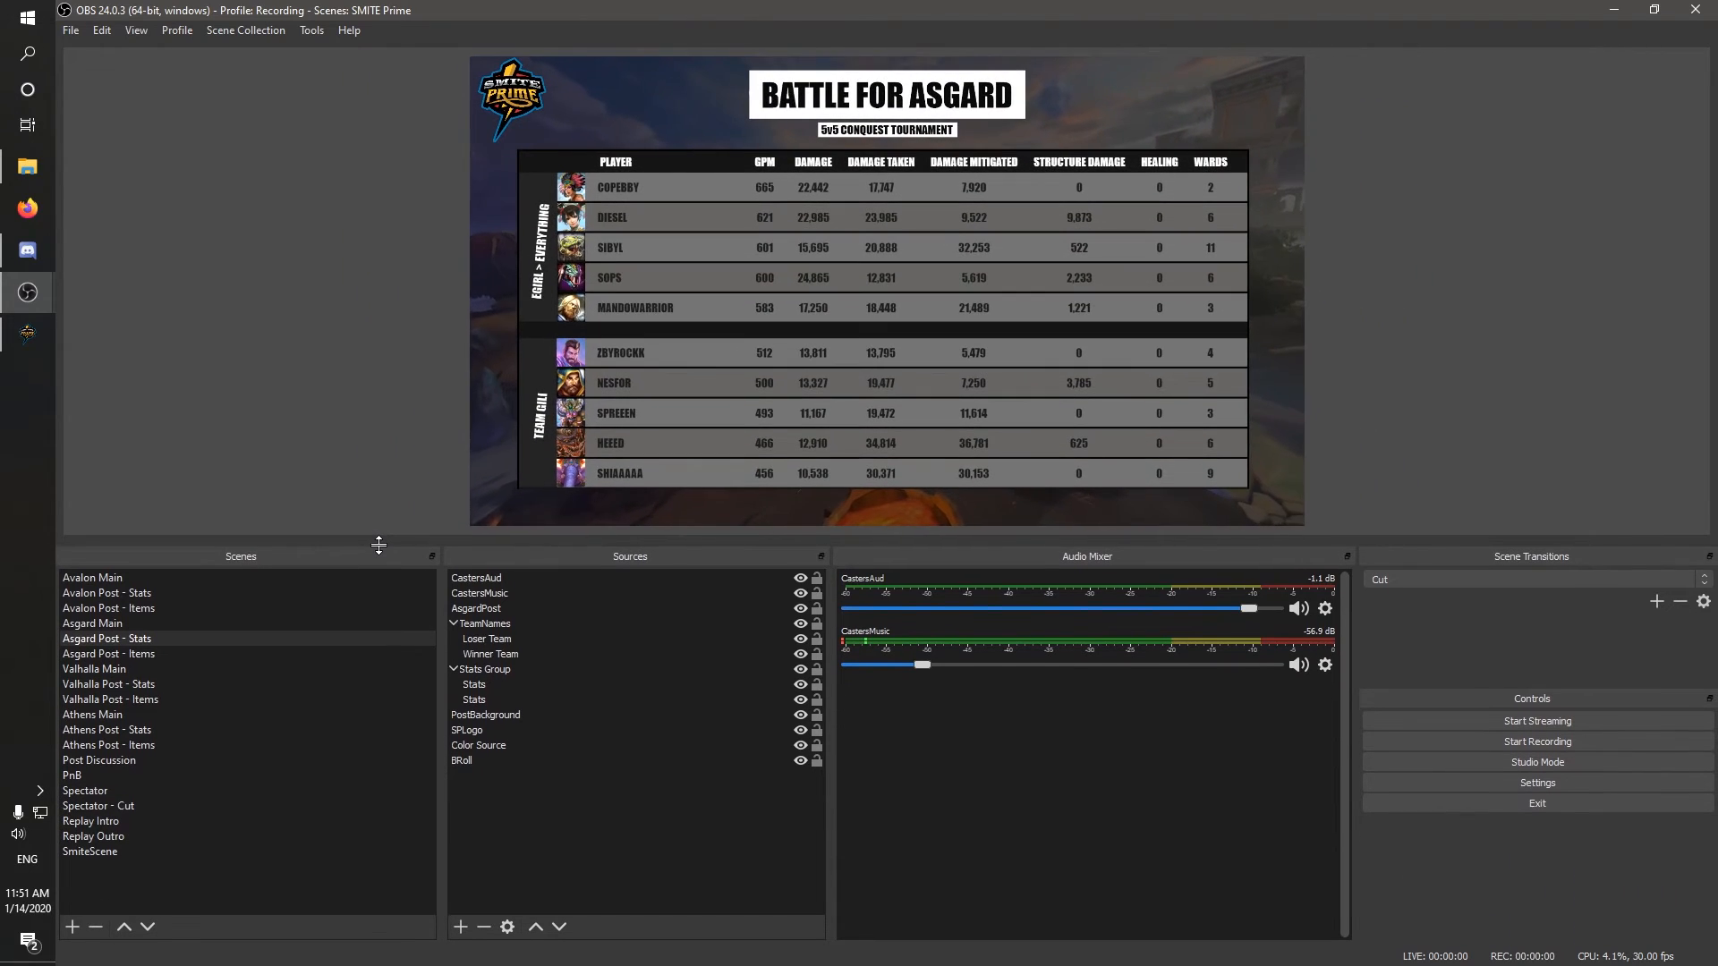
# Step: Show the Asgard Post - Items scene and inspect the properties of its Loser Team text source
pyautogui.click(152, 654)
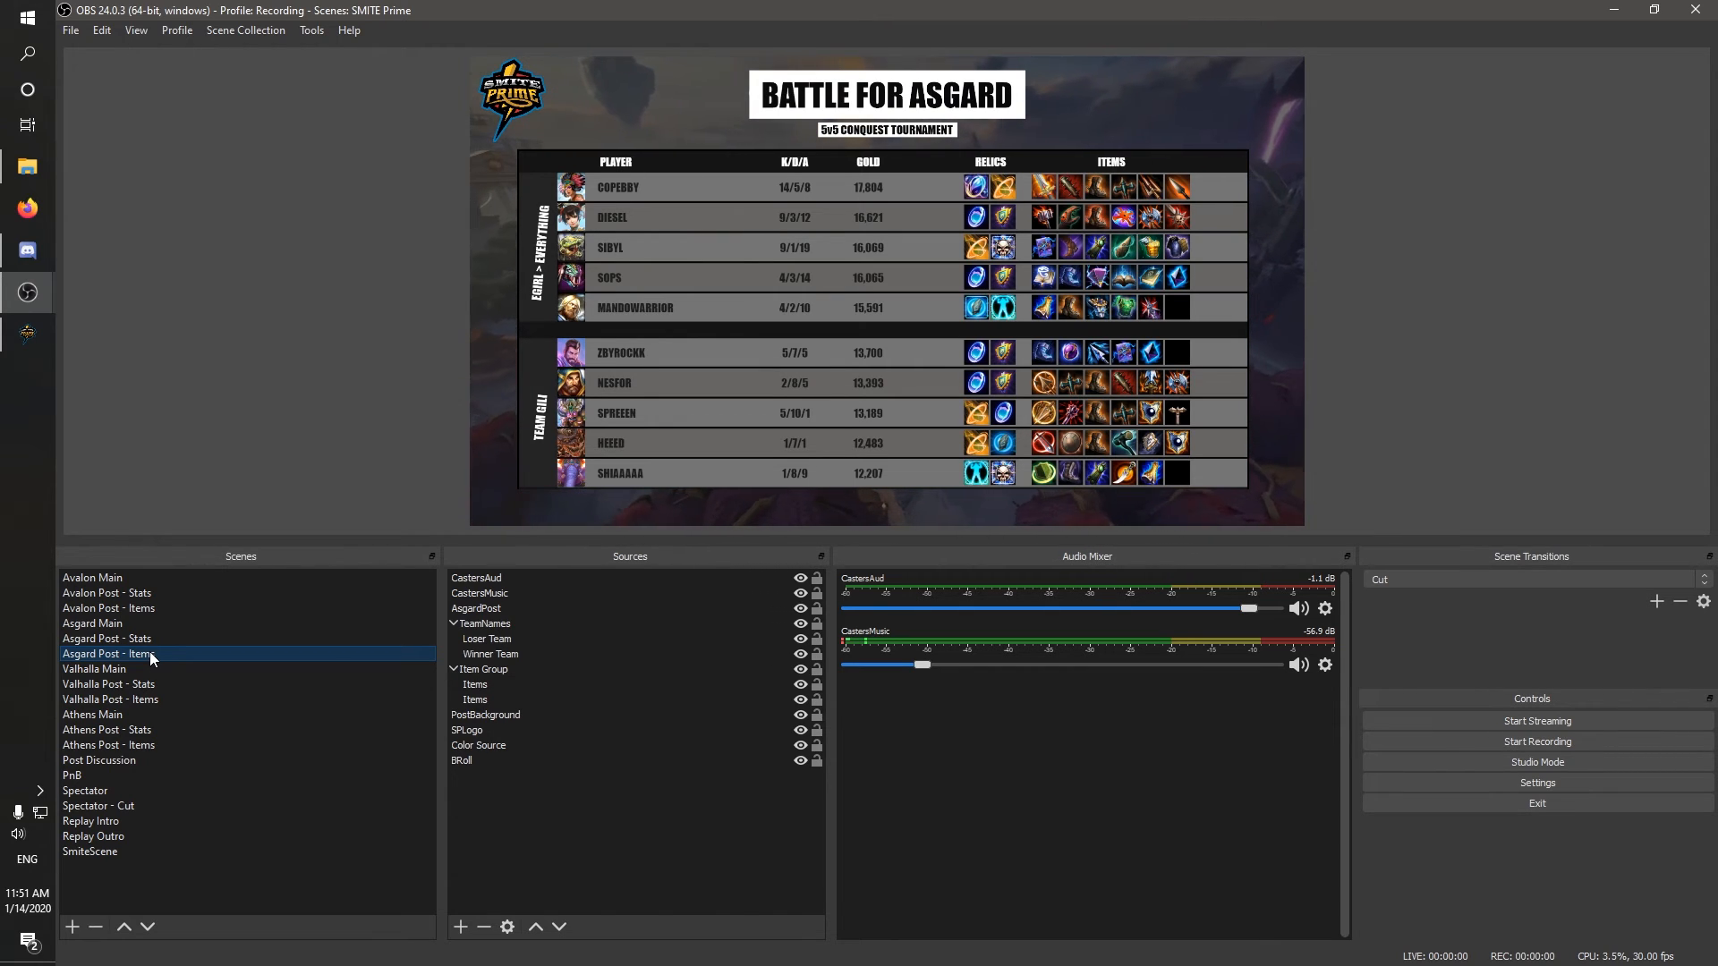
pyautogui.doubleClick(501, 639)
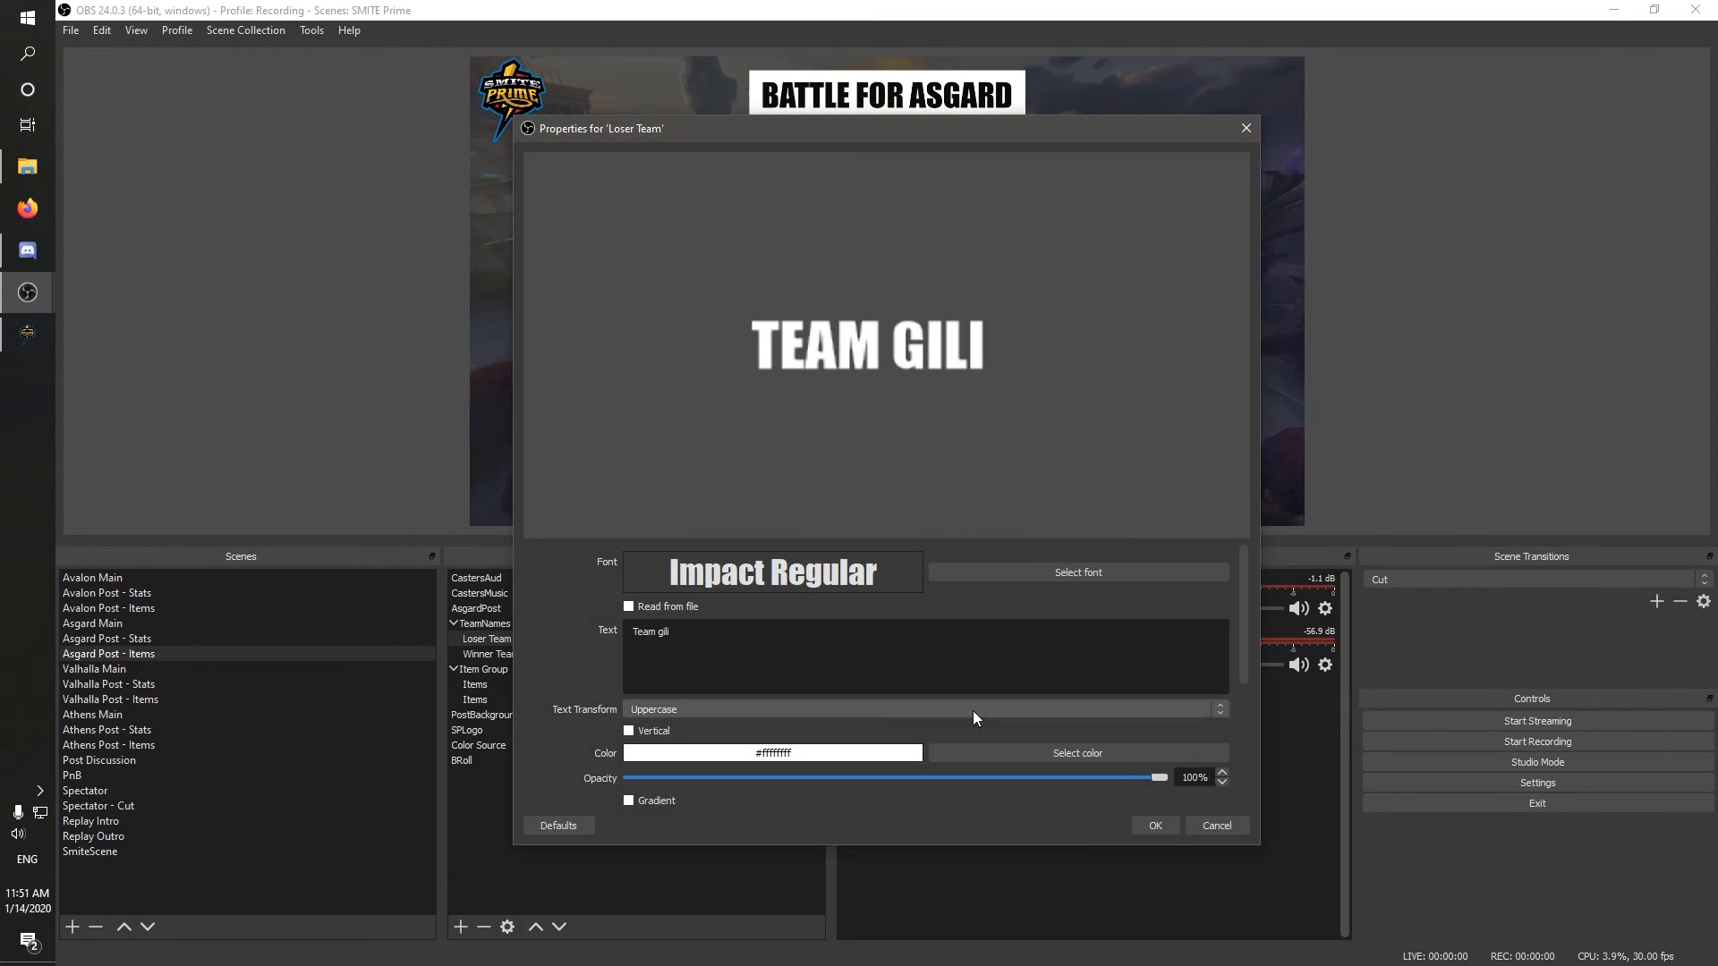
pyautogui.click(1160, 825)
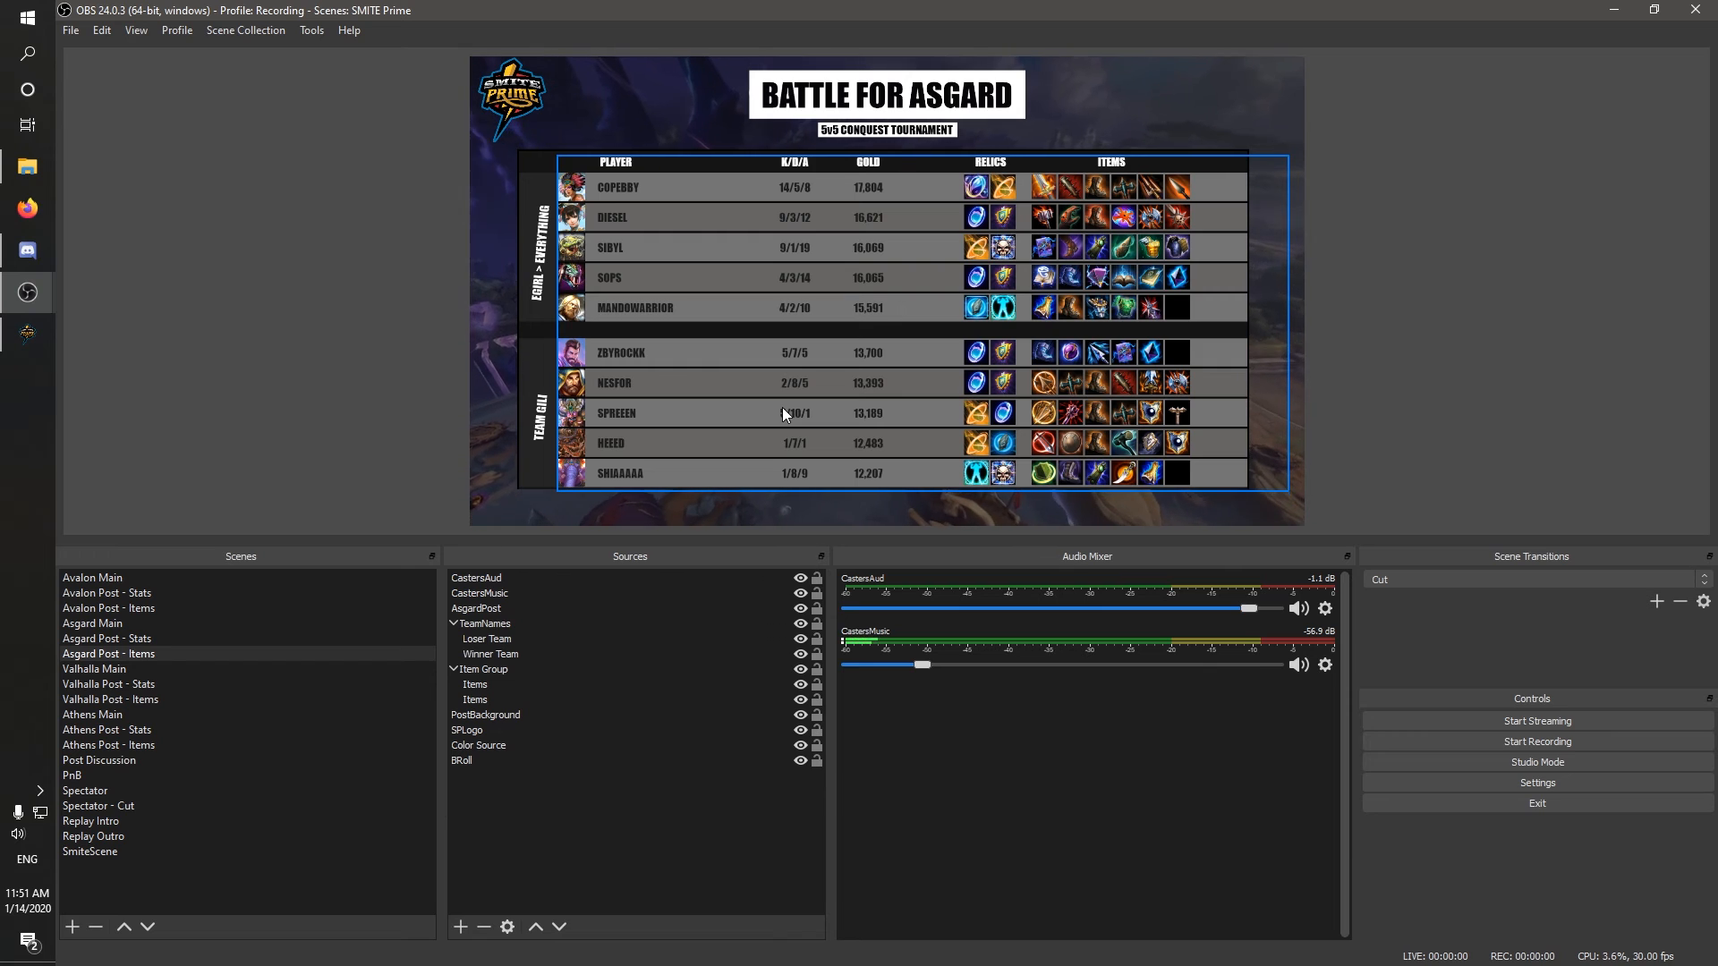
# Step: Show the Avalon Post - Stats scene and examine how the upper Stats source in Stats Group 2 covers the second team's rows
pyautogui.click(138, 597)
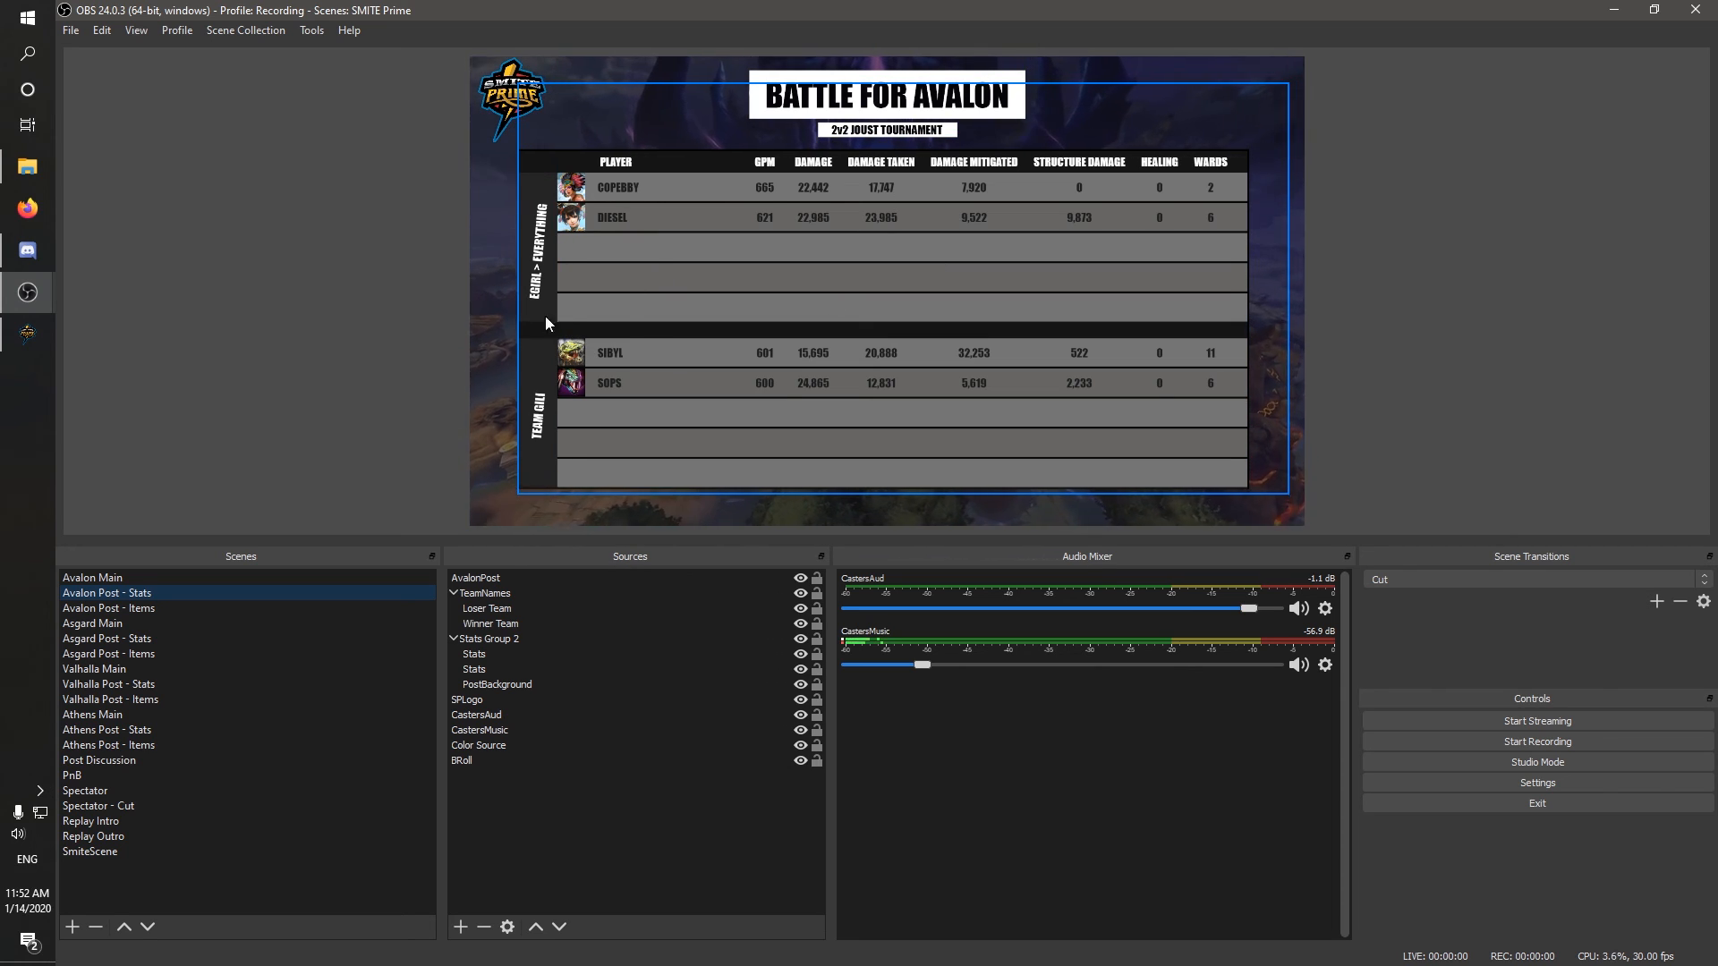
pyautogui.click(534, 650)
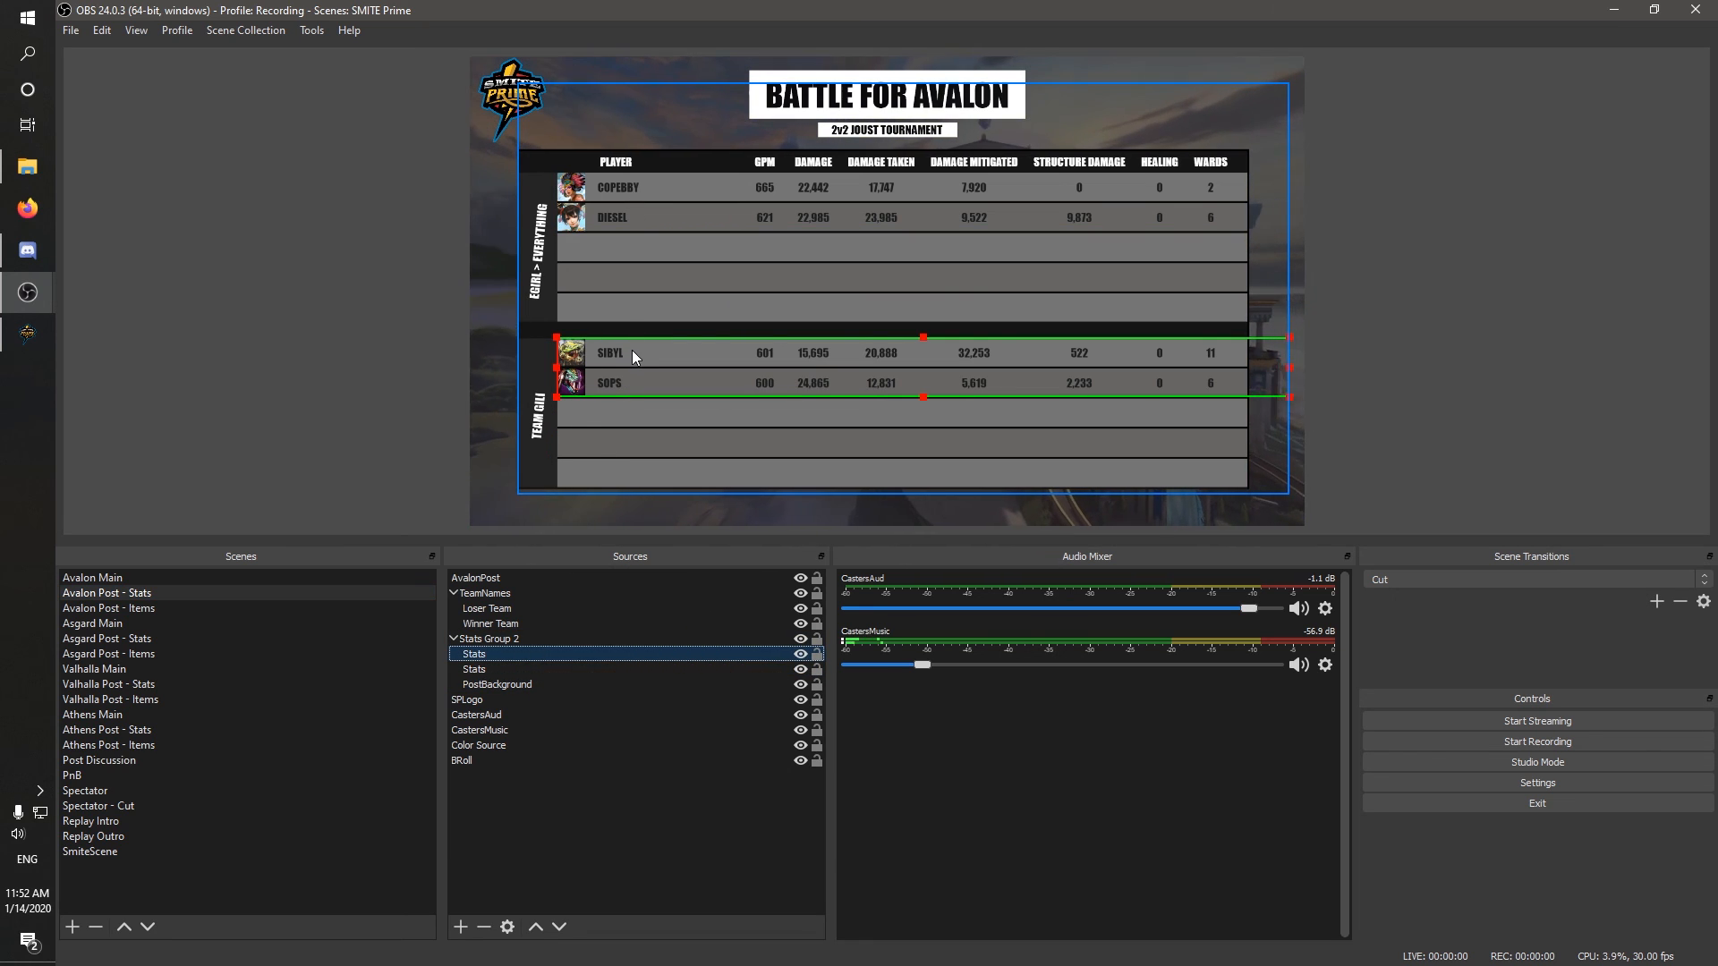
pyautogui.click(1540, 297)
pyautogui.click(1543, 294)
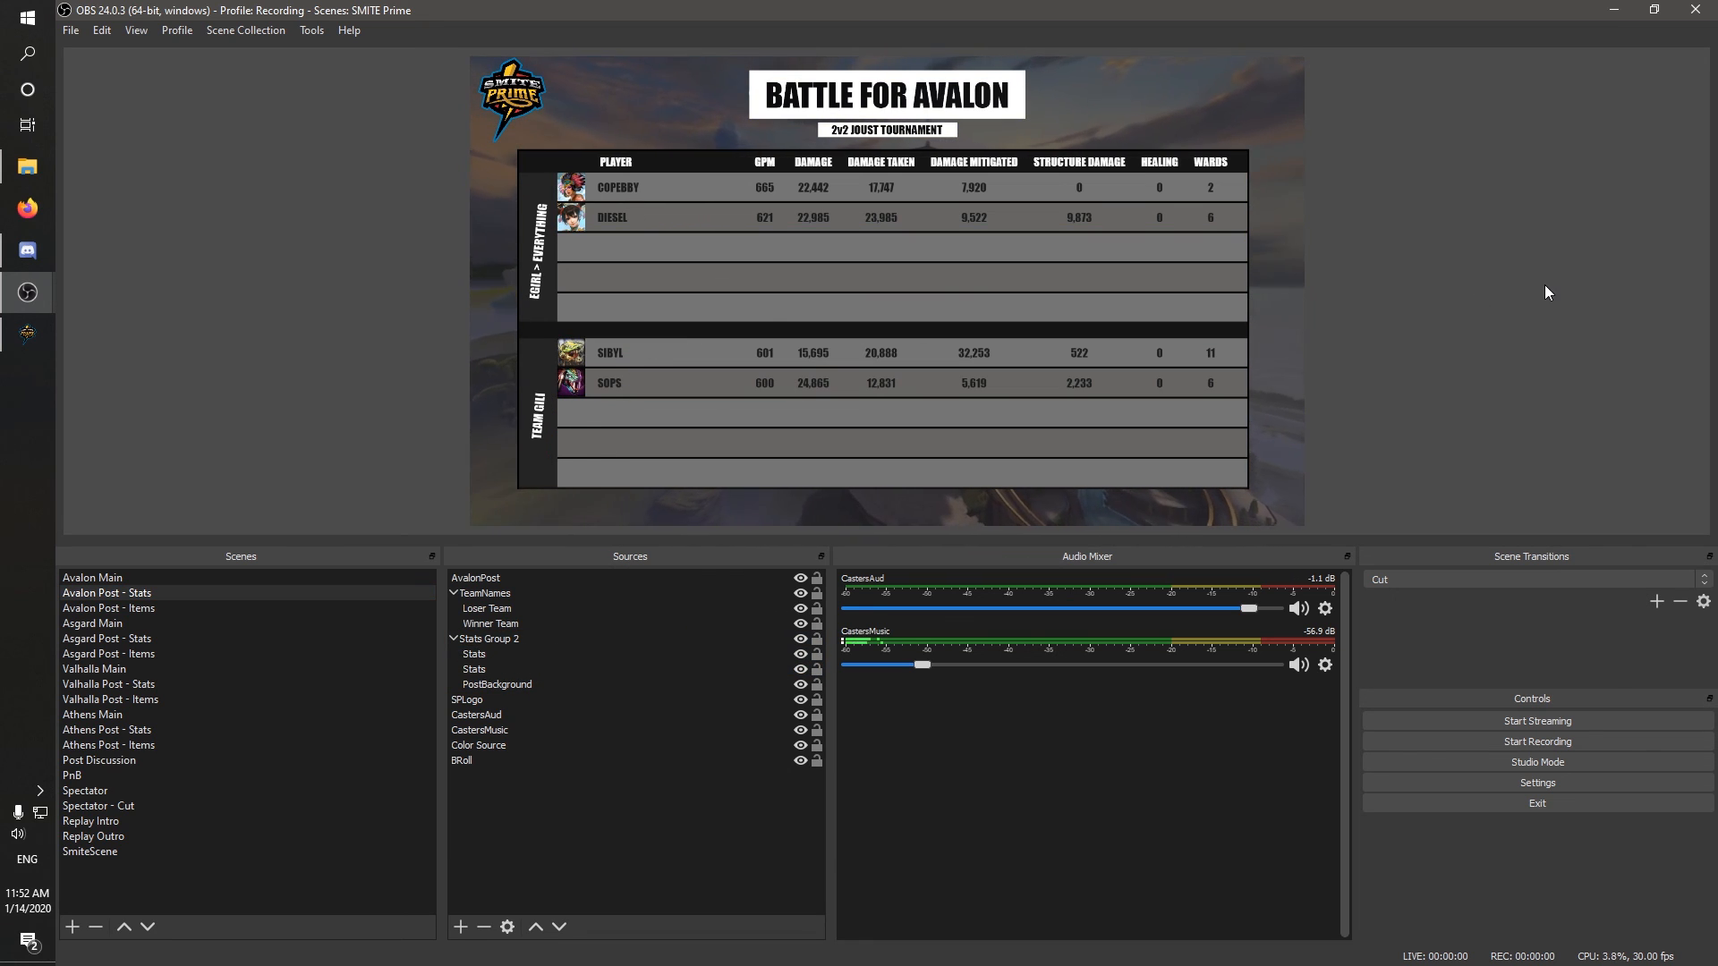